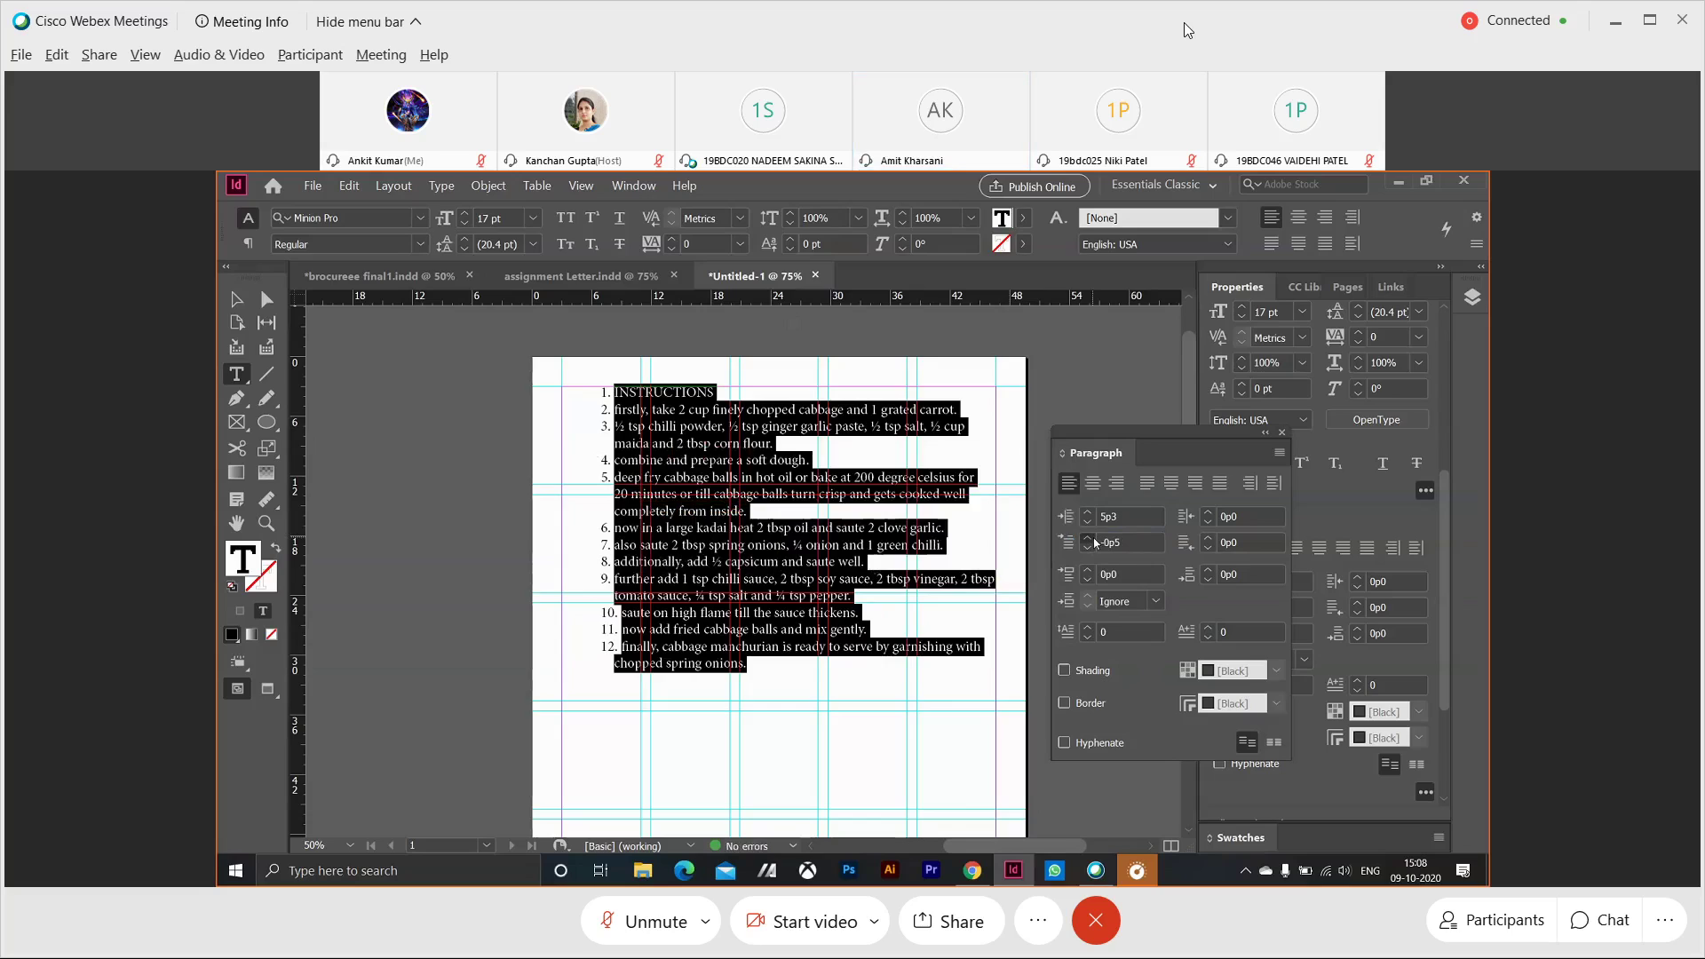
Step: Set the first-line indent of the selected numbered recipe instructions to -5p3, so the numbers hang in front of the text
{"action": "left_click", "coordinate": [1094, 539]}
{"action": "left_click", "coordinate": [1095, 545]}
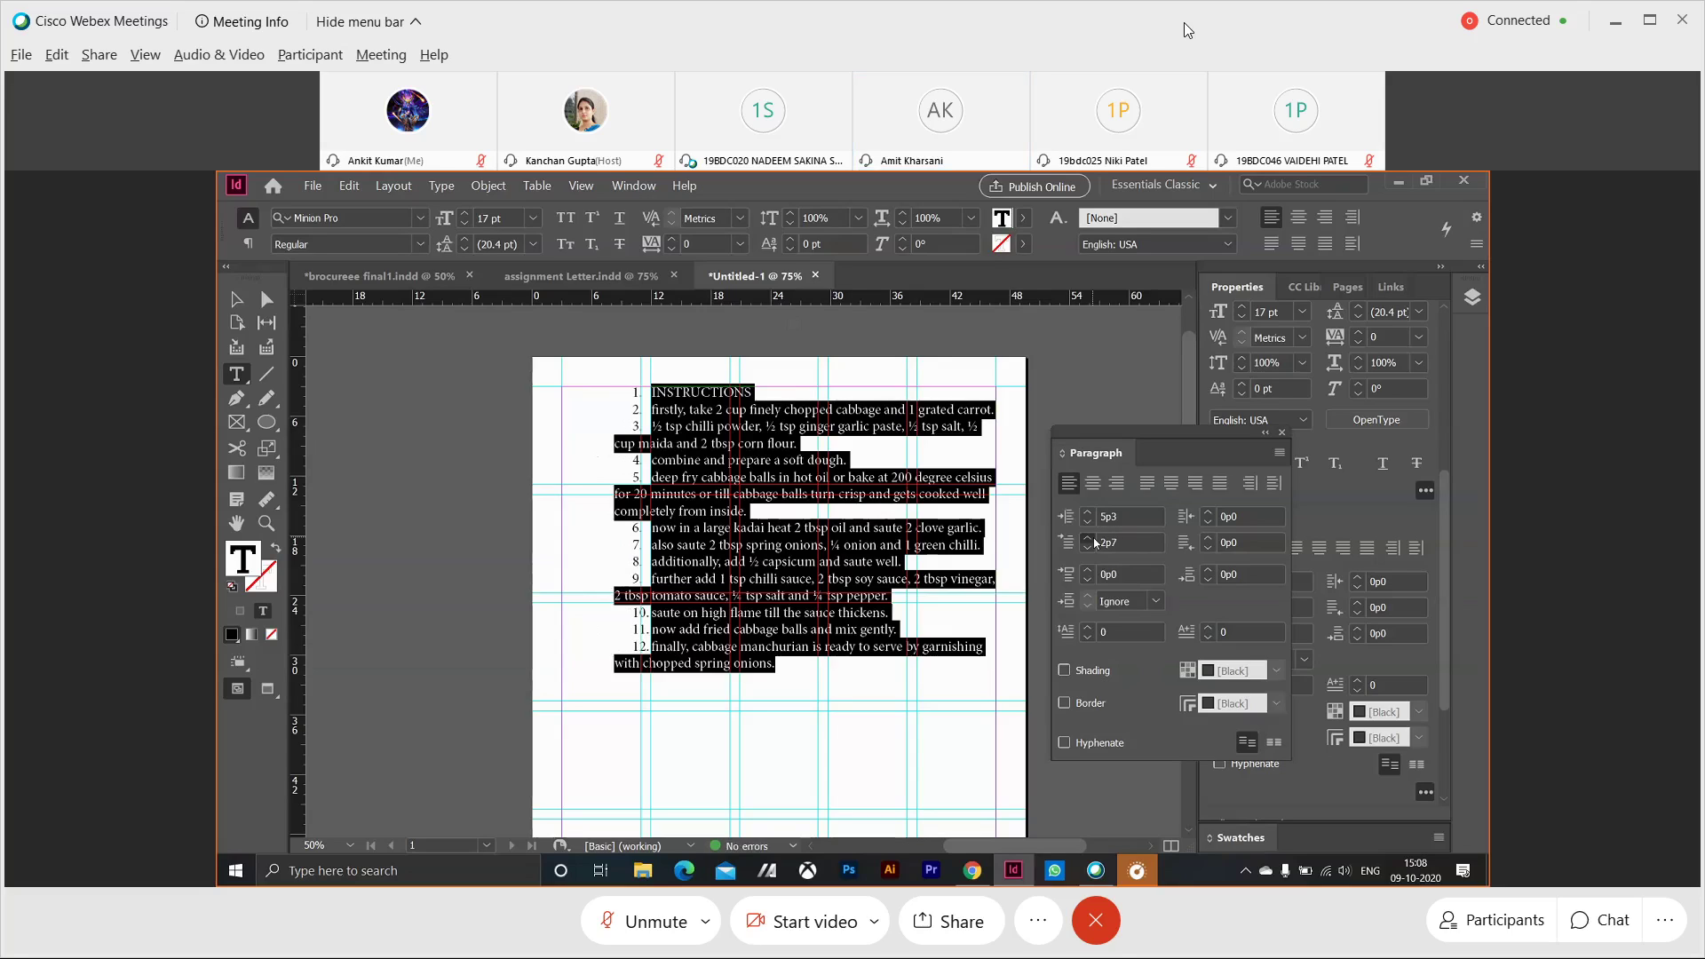
{"action": "left_click", "coordinate": [1091, 550]}
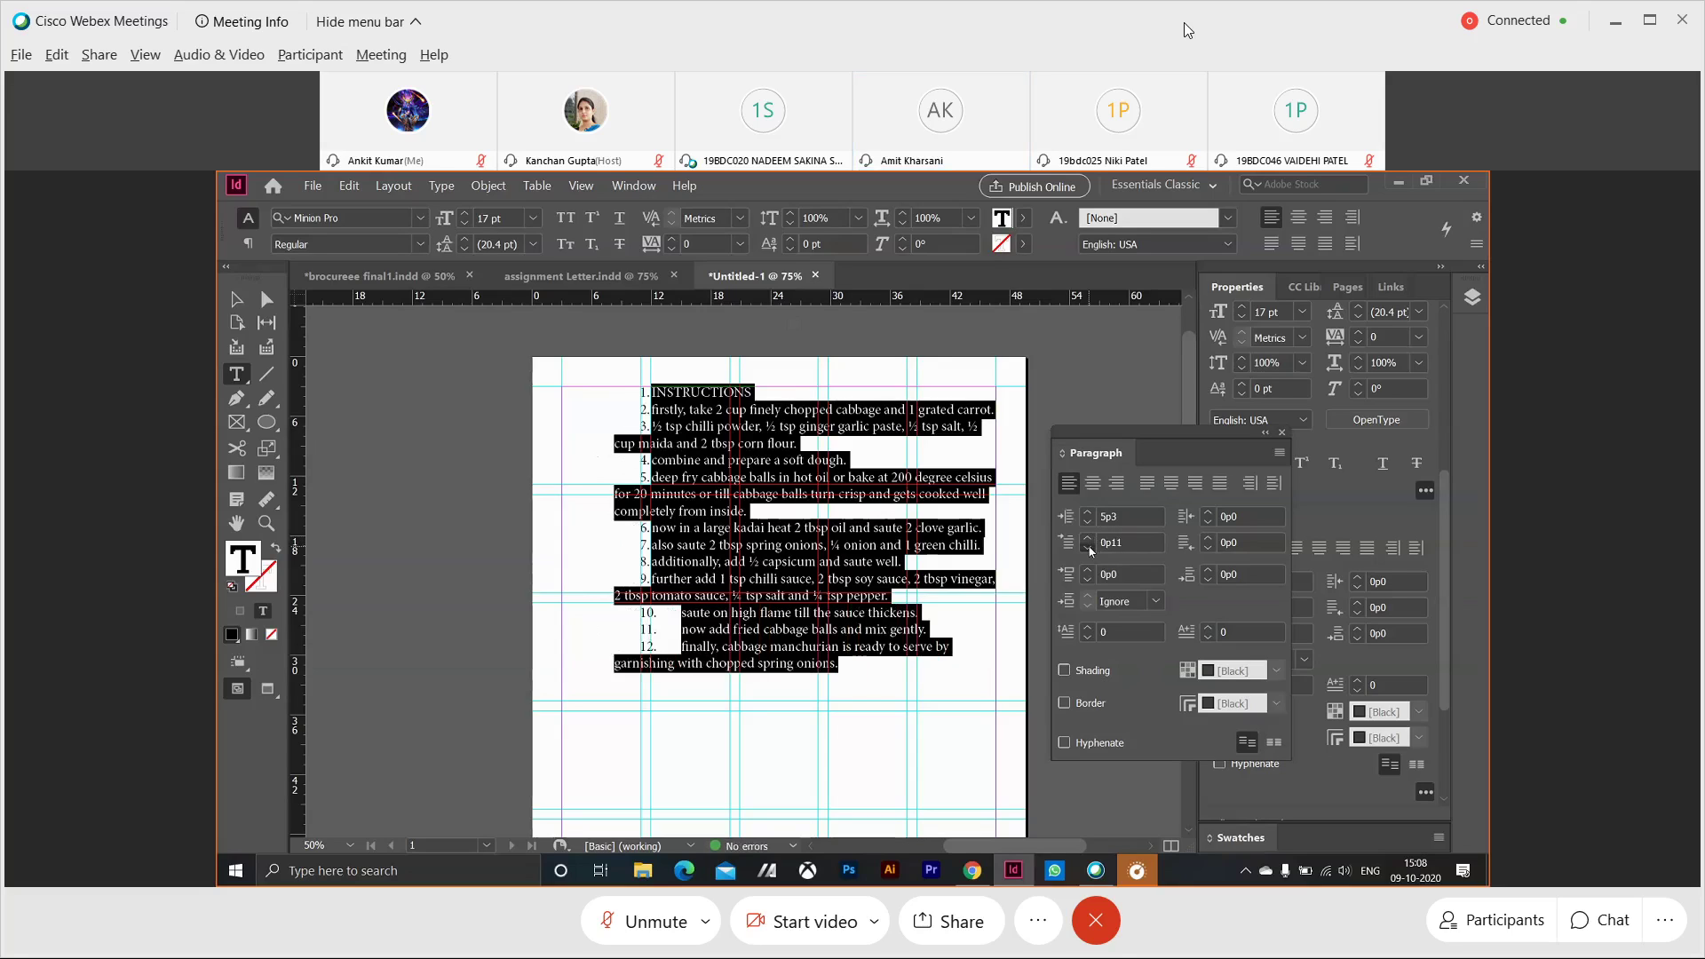
{"action": "left_click", "coordinate": [1090, 550]}
{"action": "left_click", "coordinate": [1090, 549]}
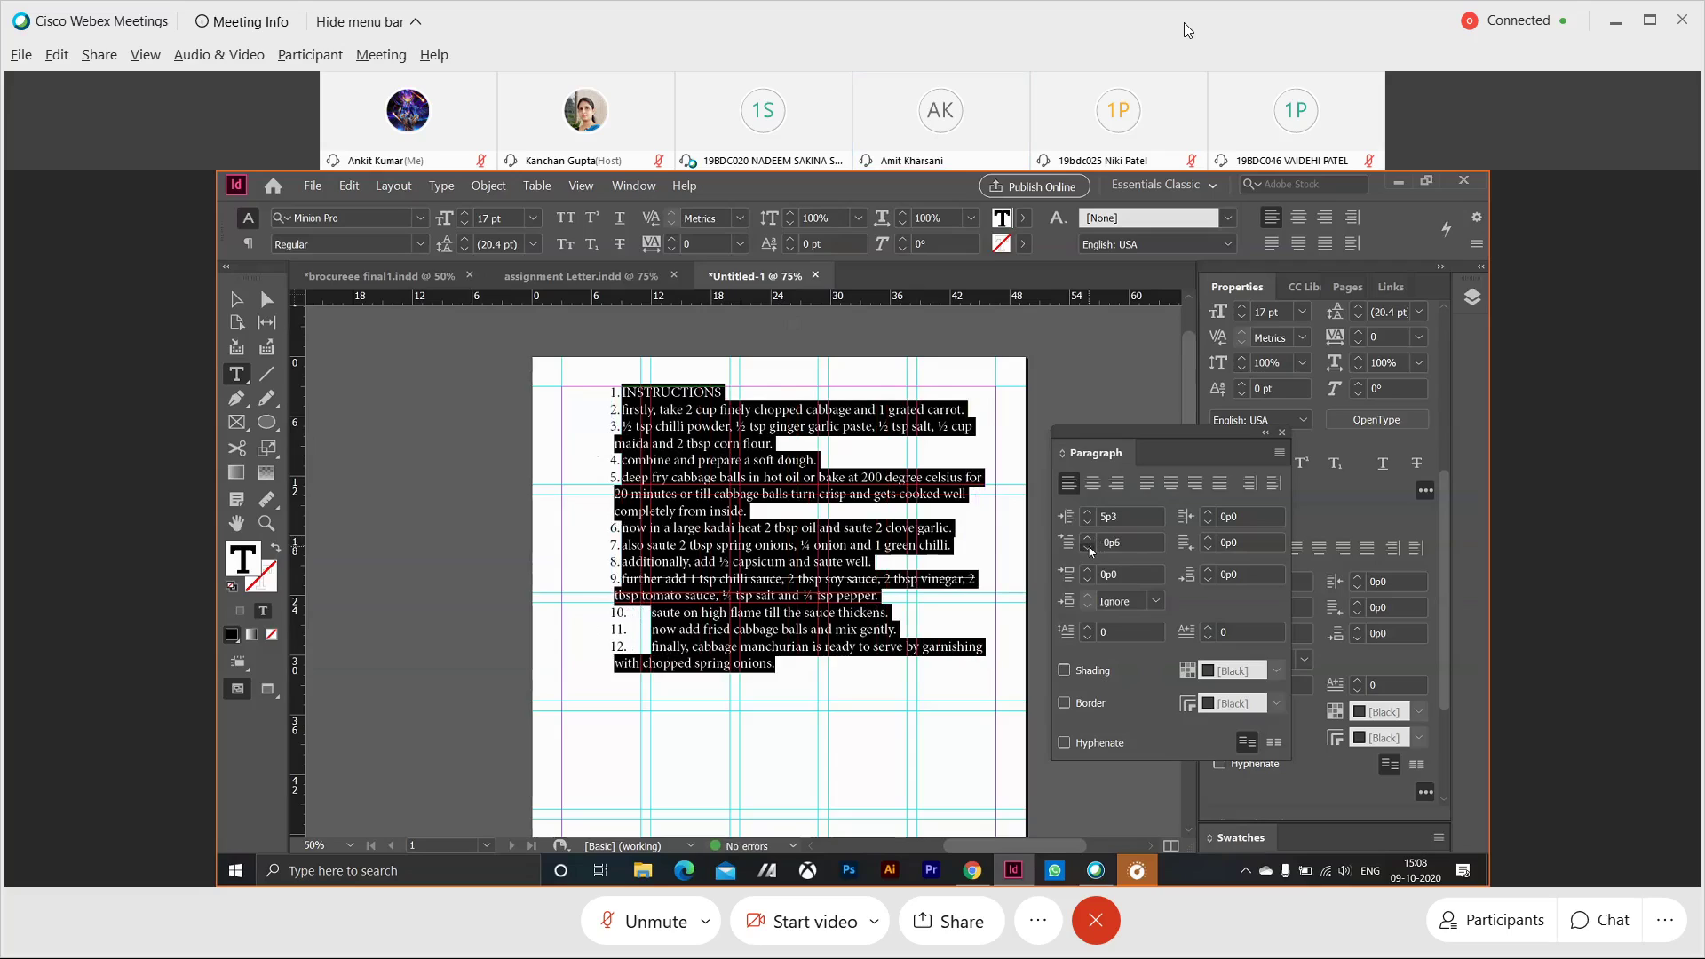
{"action": "left_click", "coordinate": [1090, 549]}
{"action": "left_click", "coordinate": [1090, 550]}
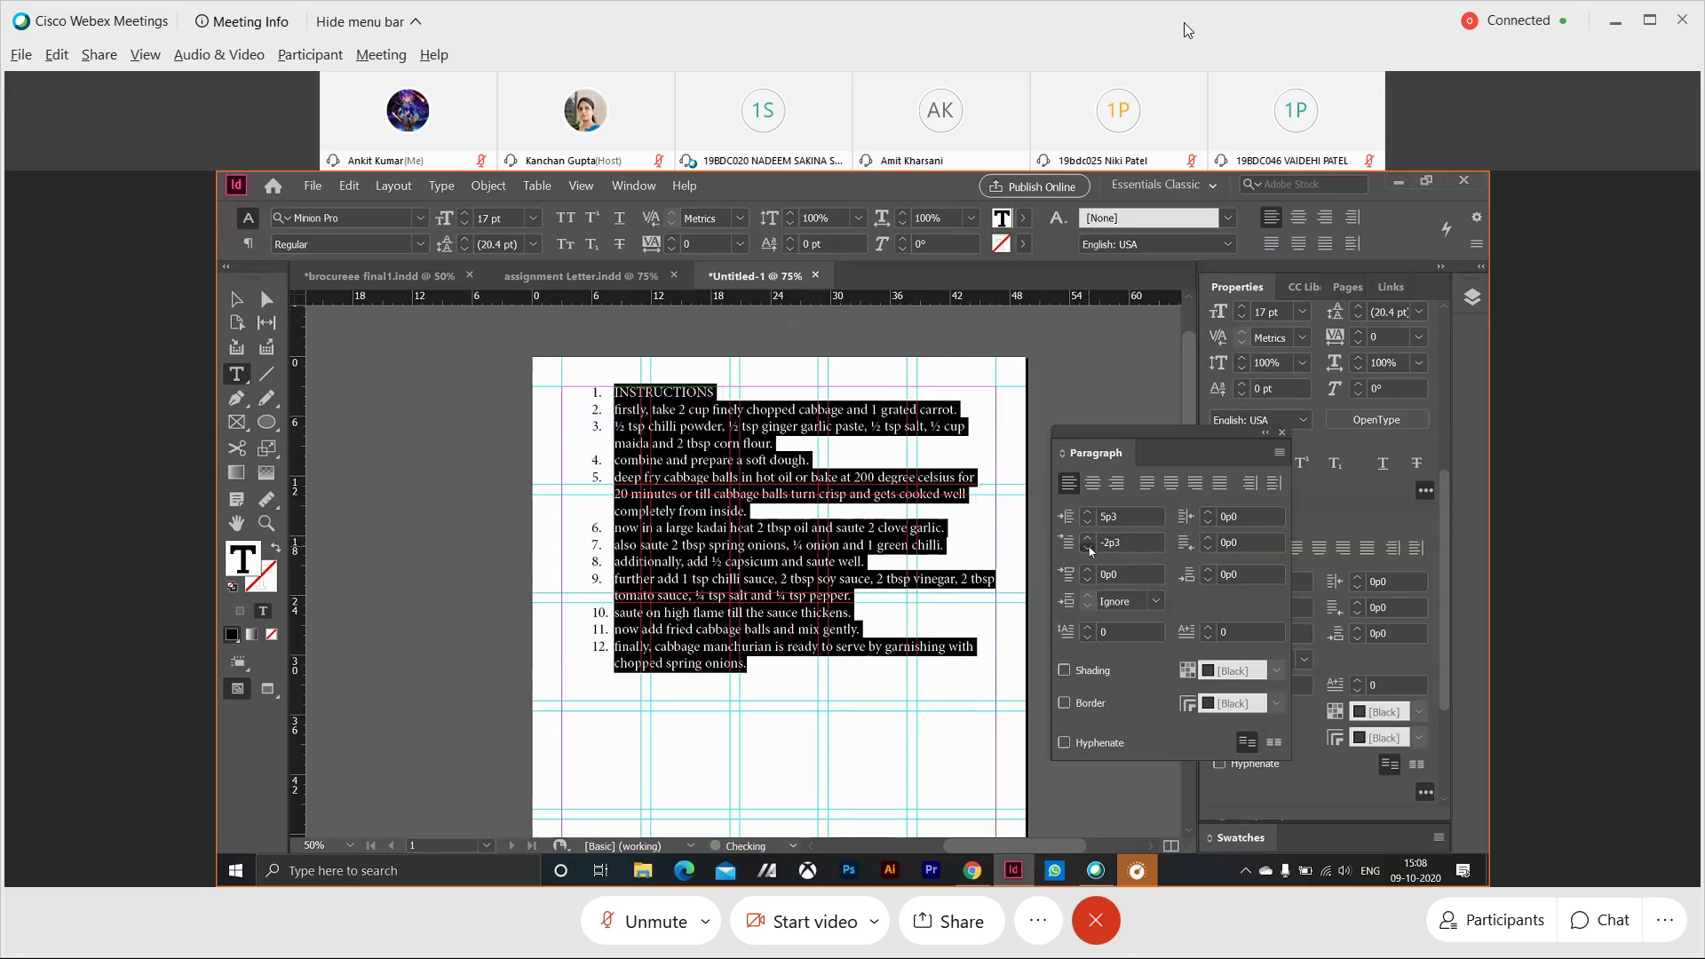
{"action": "left_click", "coordinate": [1090, 549]}
{"action": "left_click", "coordinate": [1091, 549]}
{"action": "left_click", "coordinate": [1091, 549]}
{"action": "left_click", "coordinate": [1091, 549]}
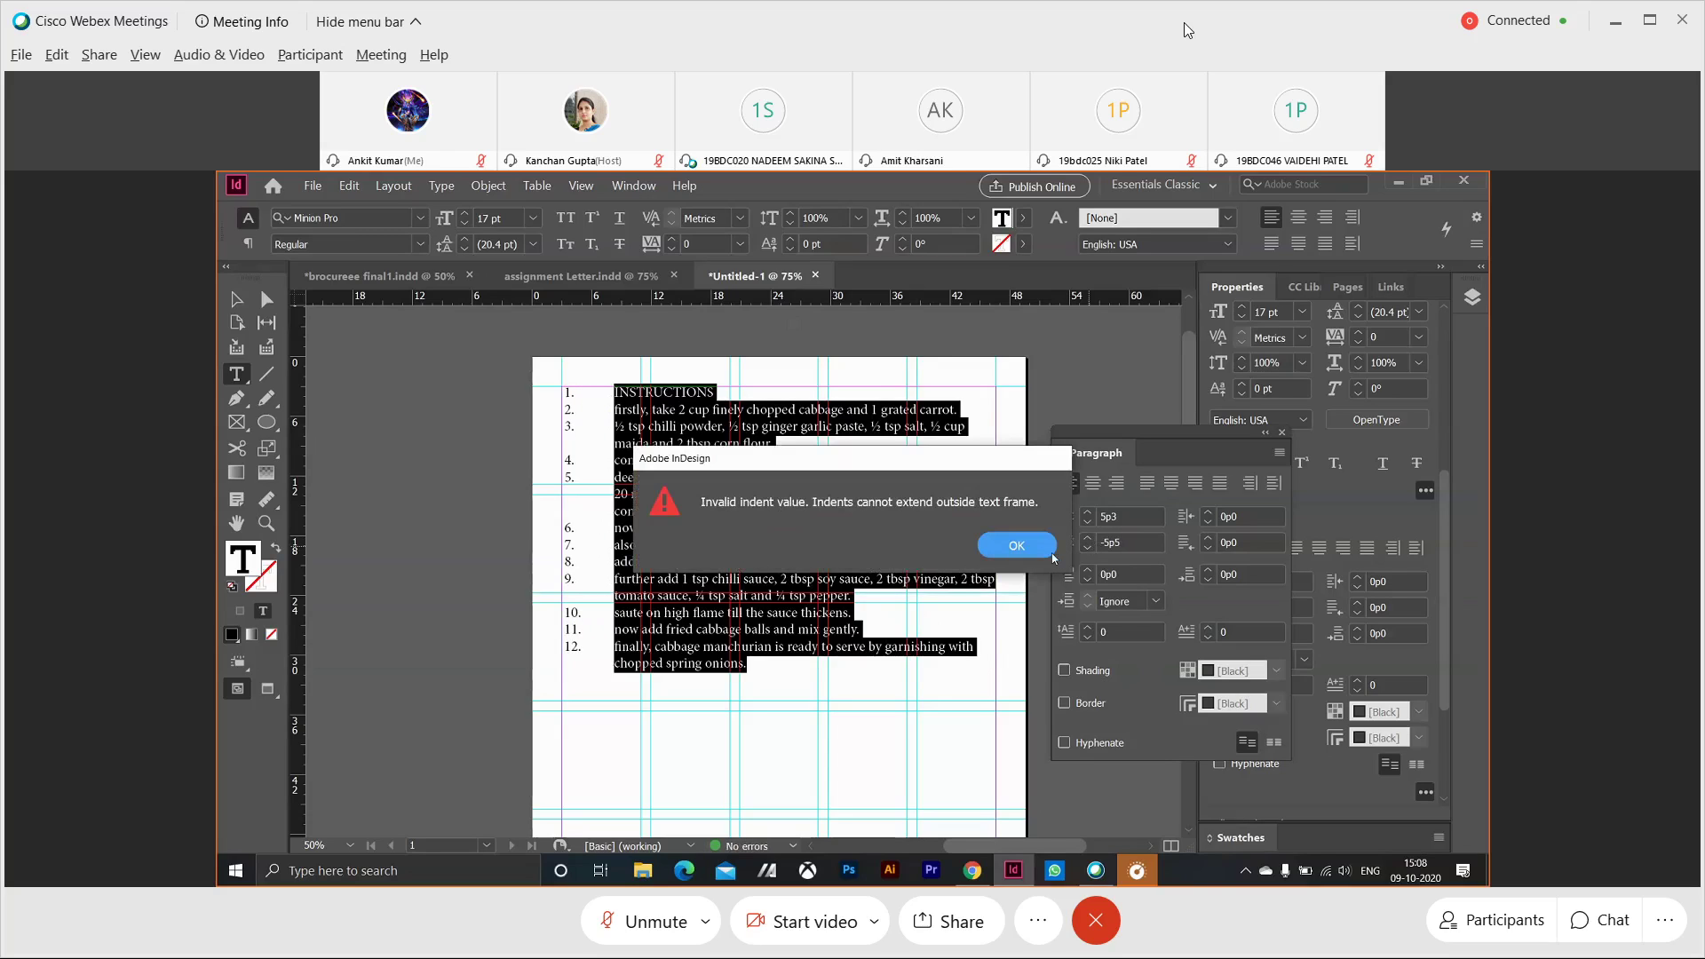
{"action": "left_click", "coordinate": [1053, 556]}
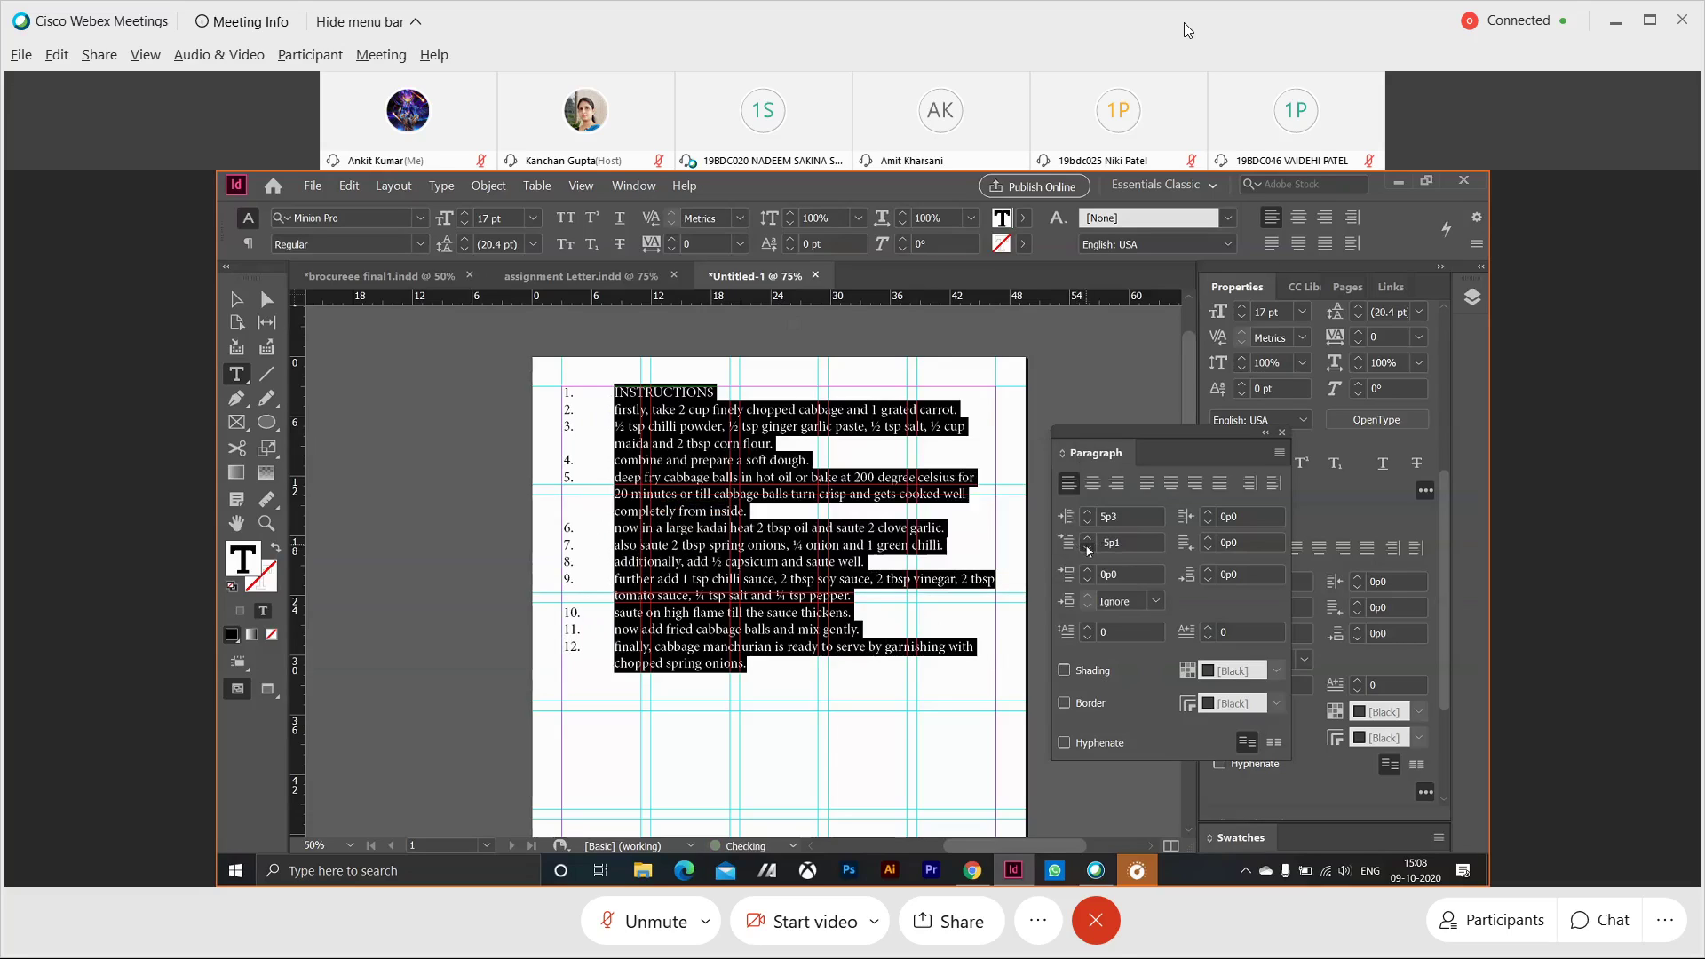
{"action": "left_click", "coordinate": [1089, 548]}
{"action": "left_click", "coordinate": [747, 663]}
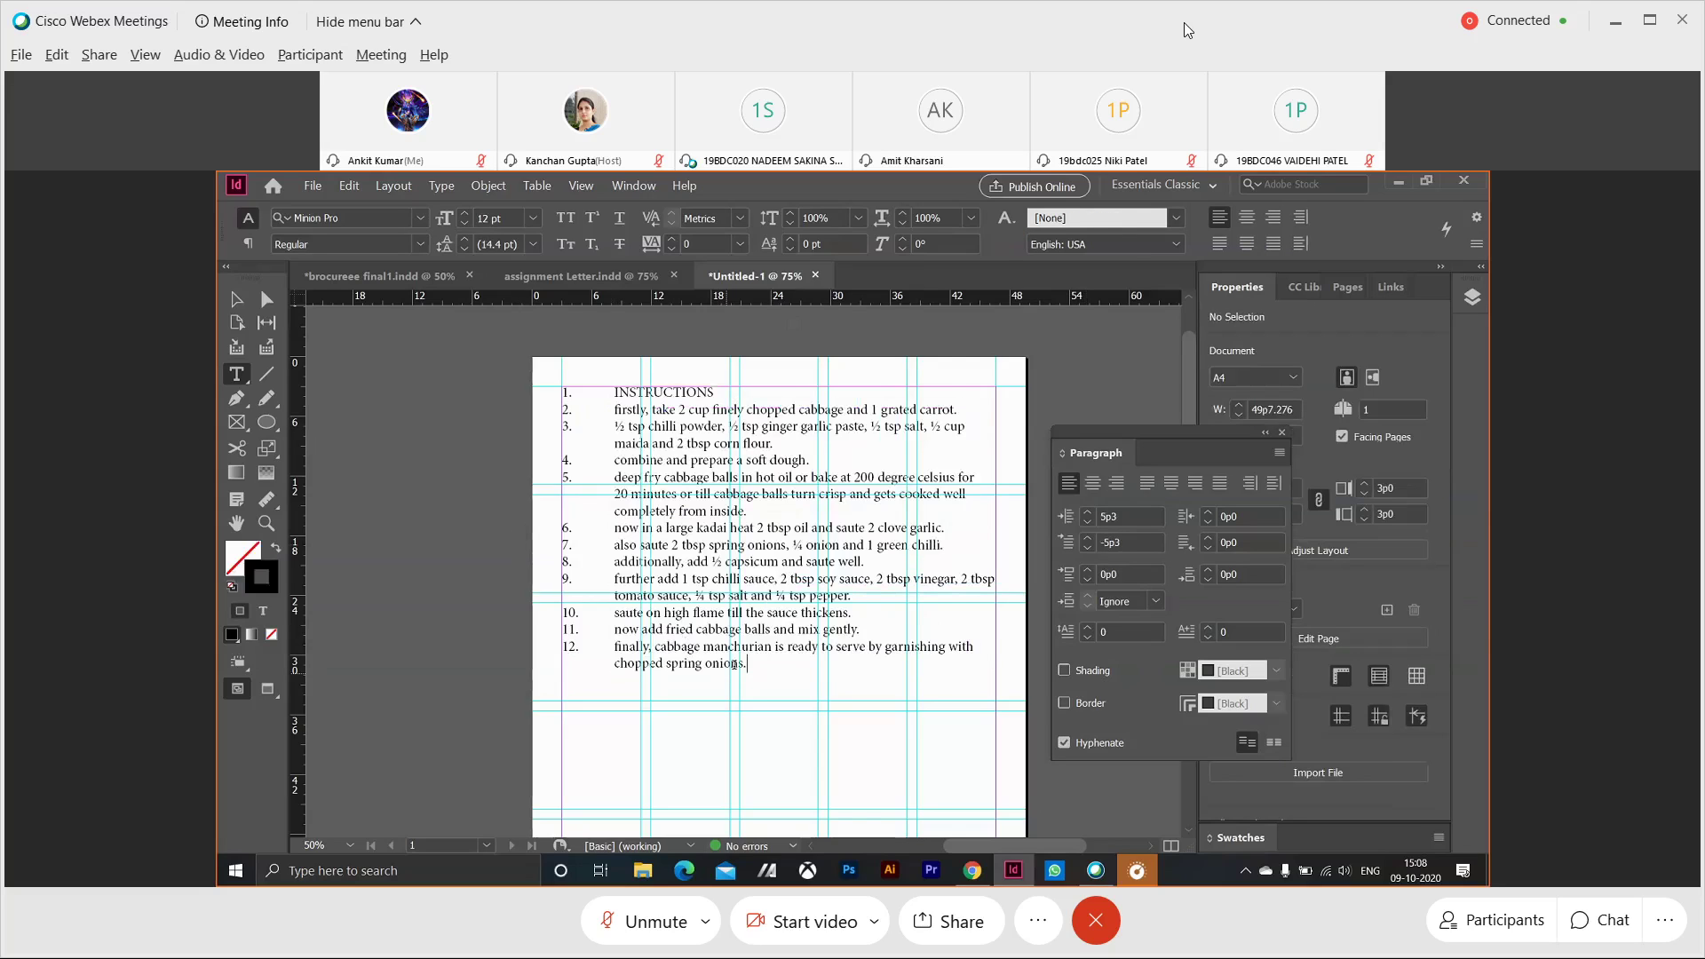
{"action": "left_click_drag", "start_coordinate": [746, 663], "coordinate": [614, 409]}
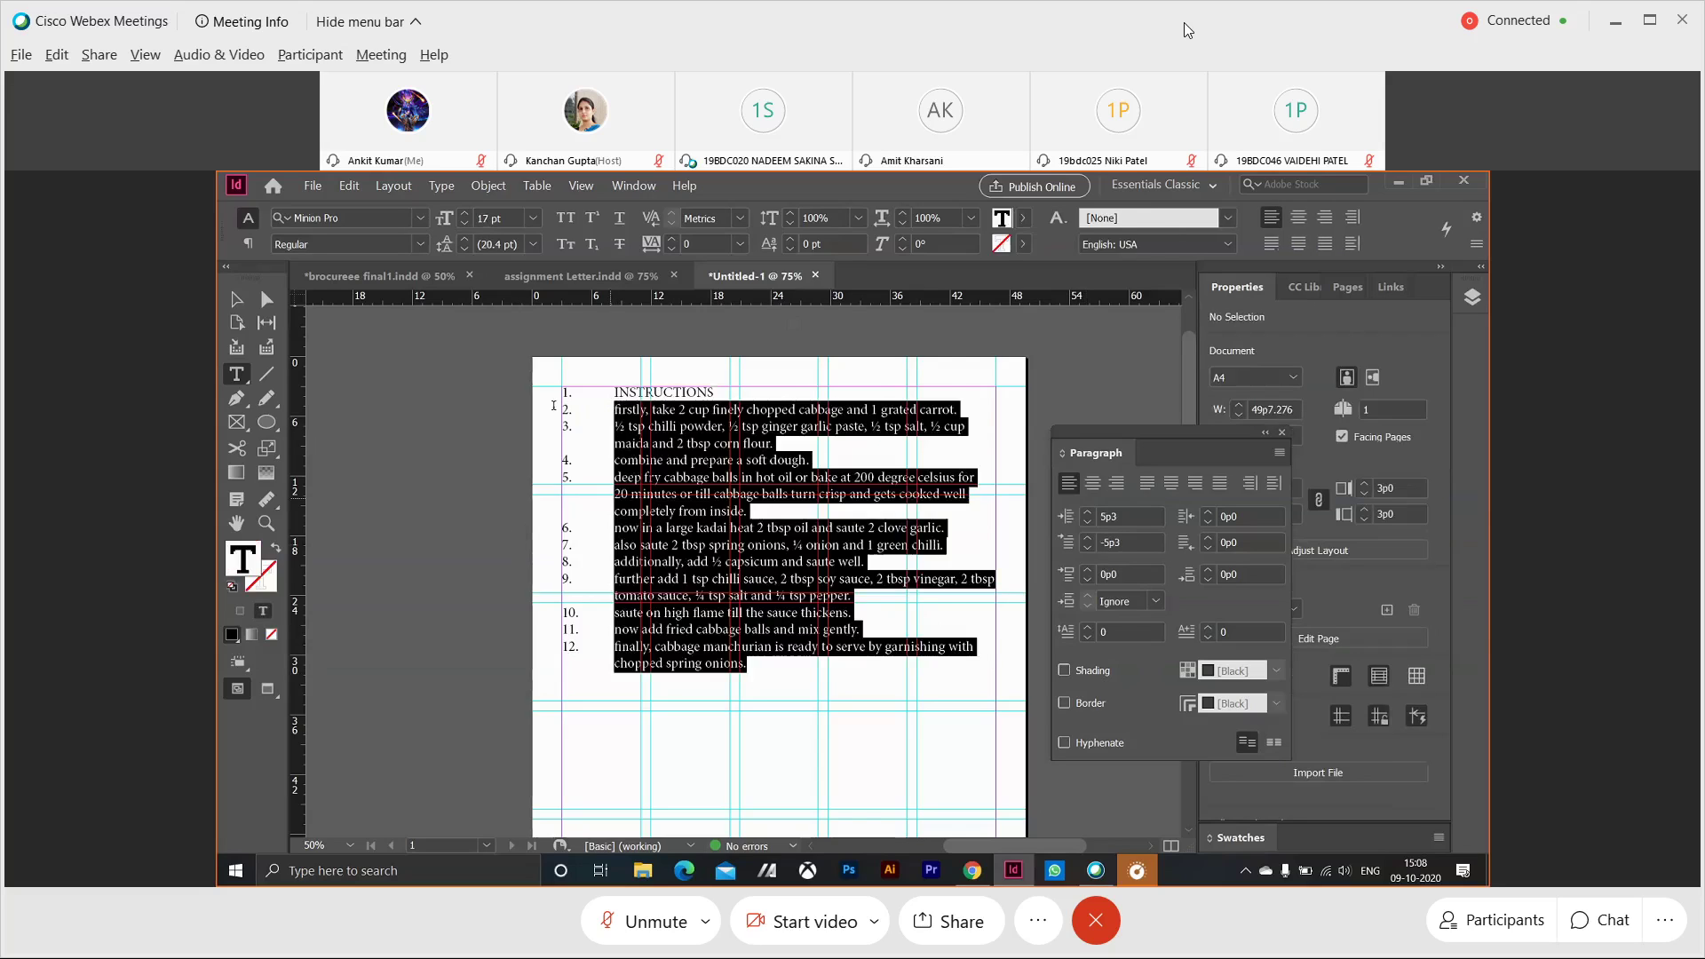
{"action": "left_click", "coordinate": [597, 393]}
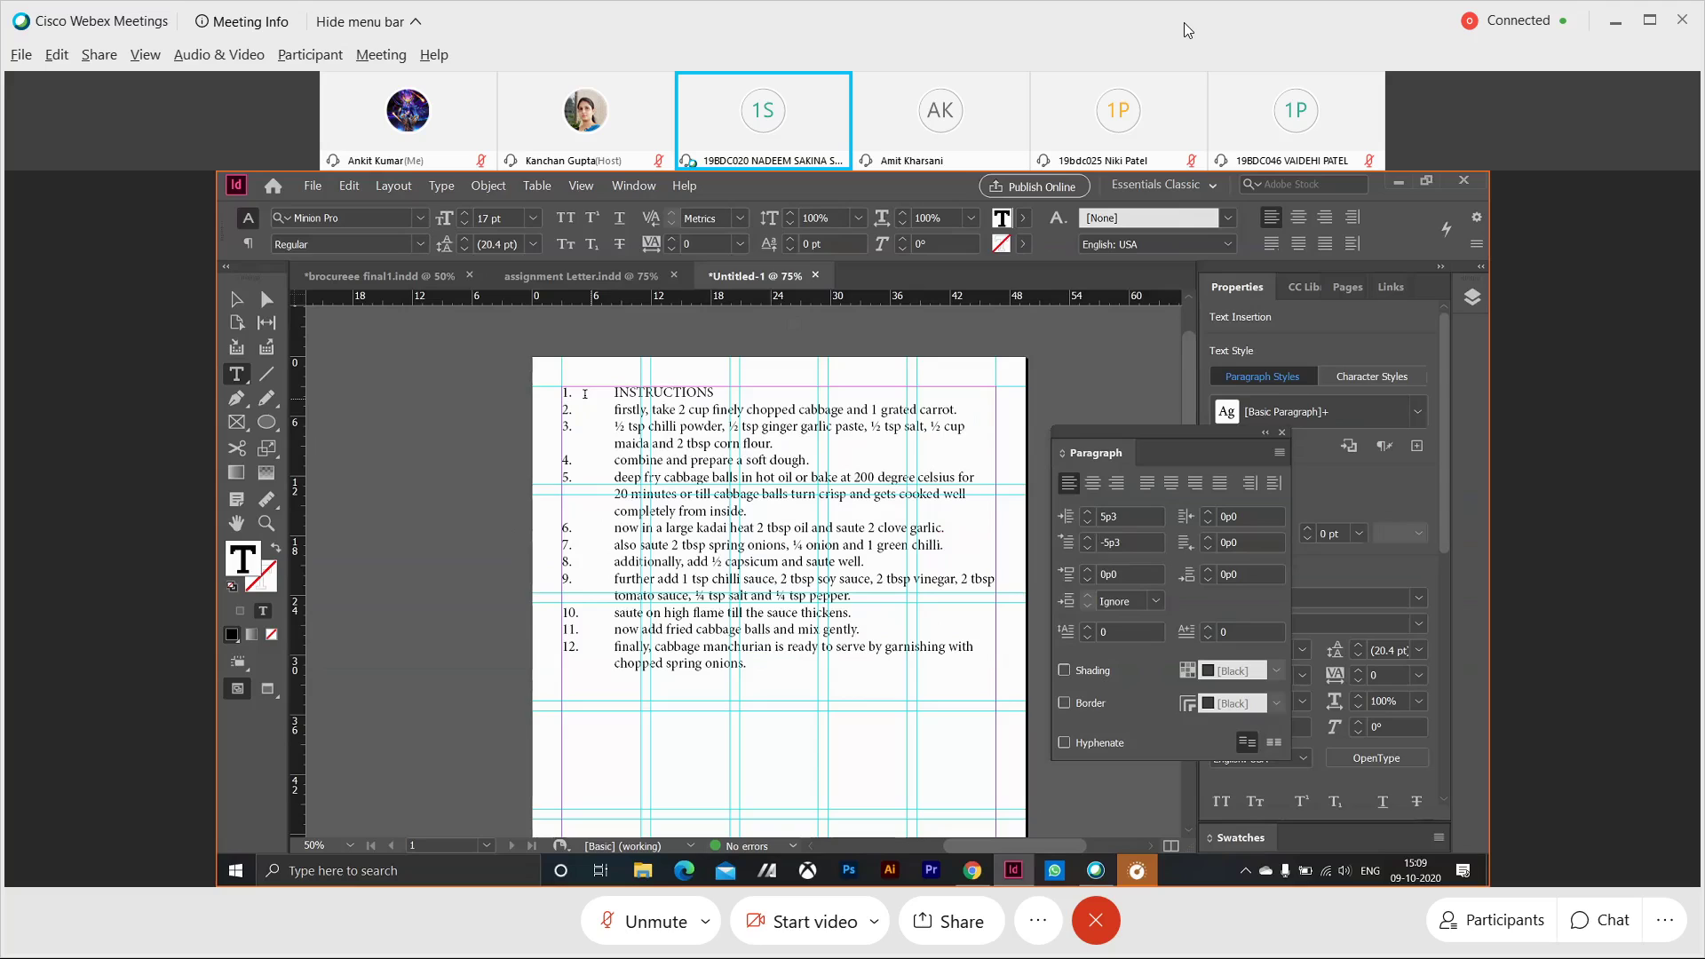
{"action": "left_click_drag", "start_coordinate": [585, 393], "coordinate": [783, 694]}
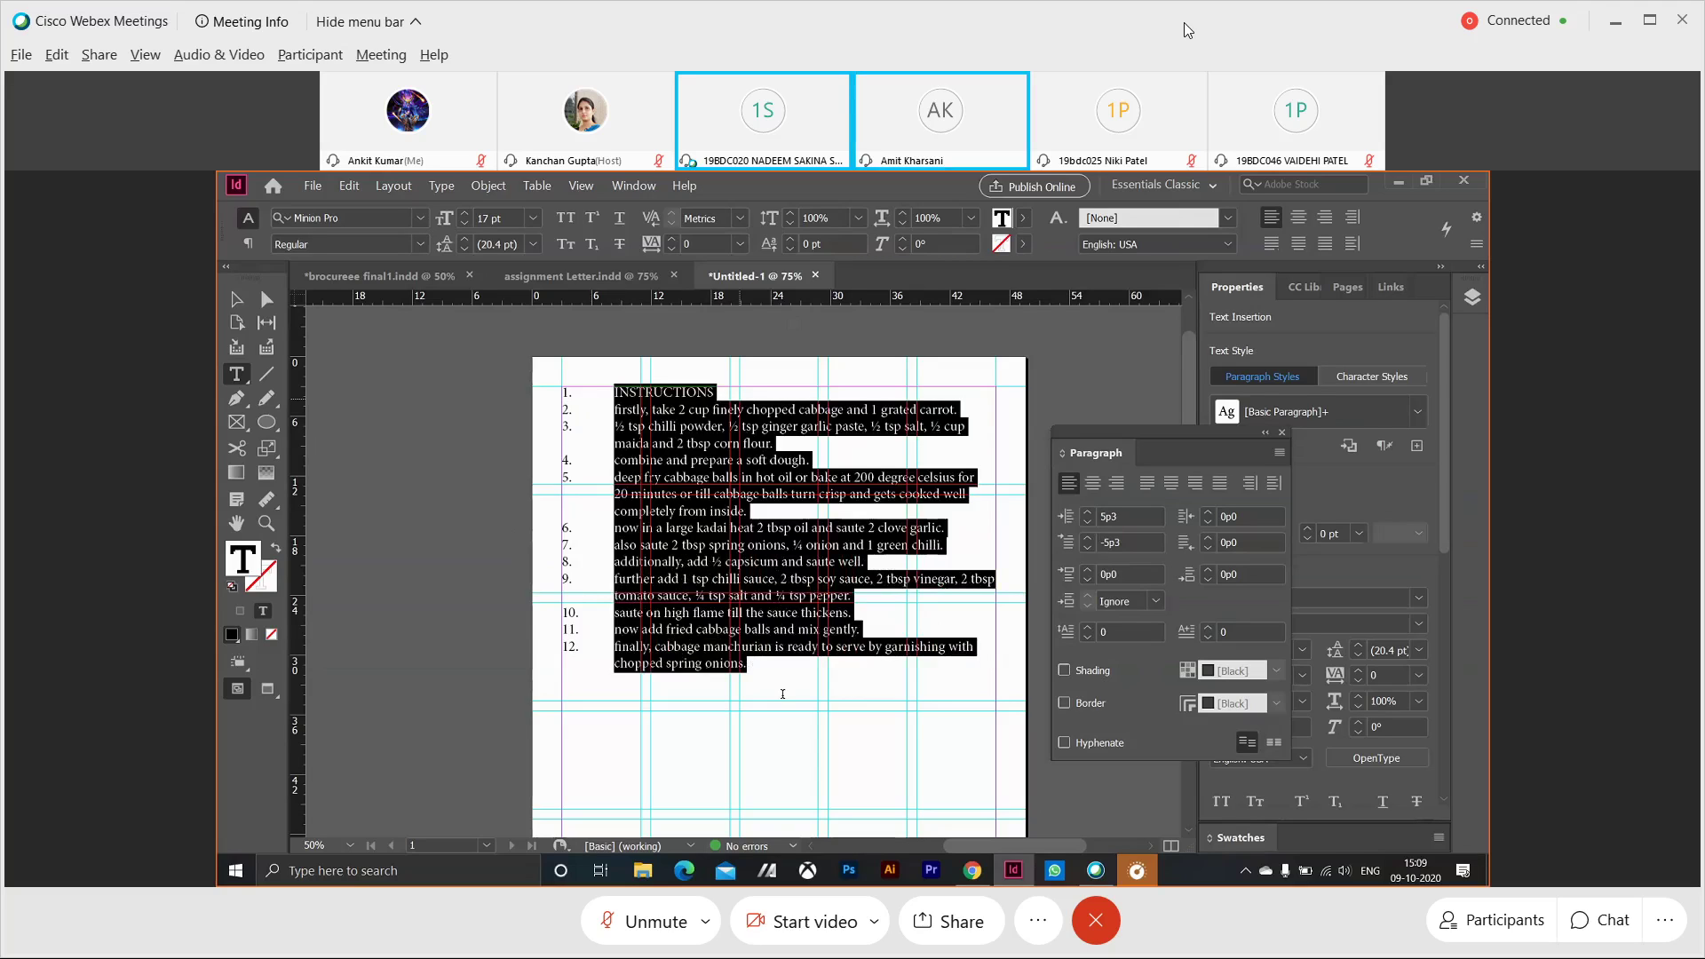
{"action": "left_click", "coordinate": [783, 693]}
{"action": "left_click", "coordinate": [312, 185]}
{"action": "key", "text": "Escape"}
{"action": "left_click_drag", "start_coordinate": [746, 664], "coordinate": [472, 407]}
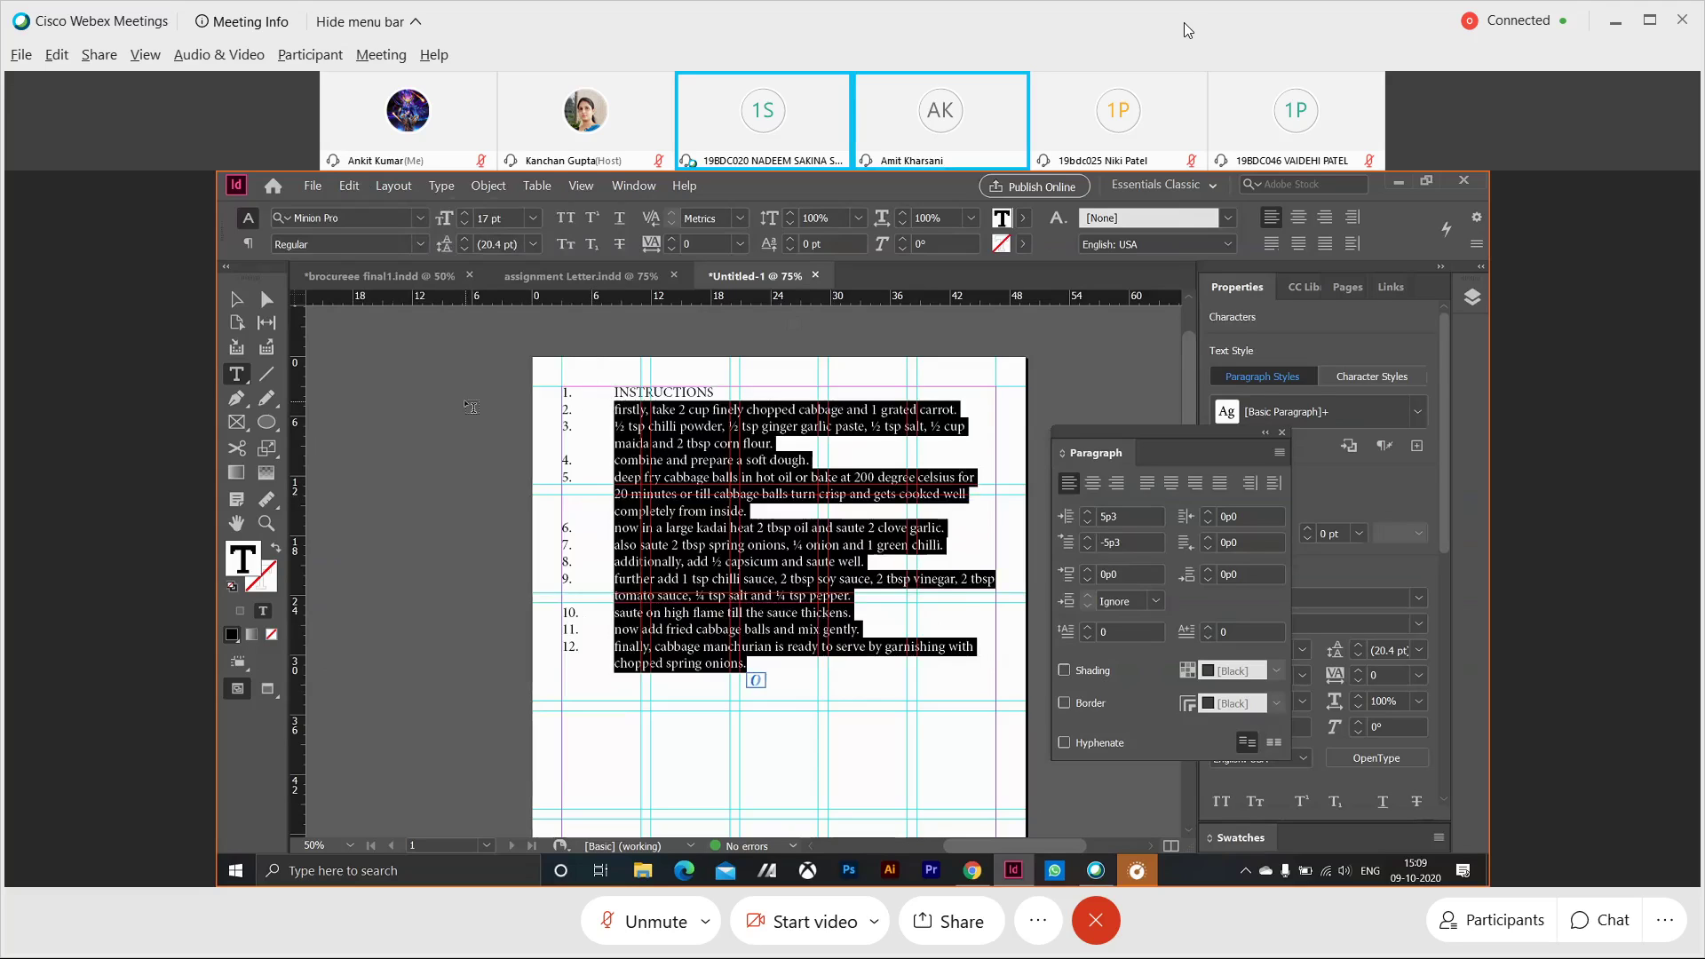
{"action": "left_click", "coordinate": [472, 407]}
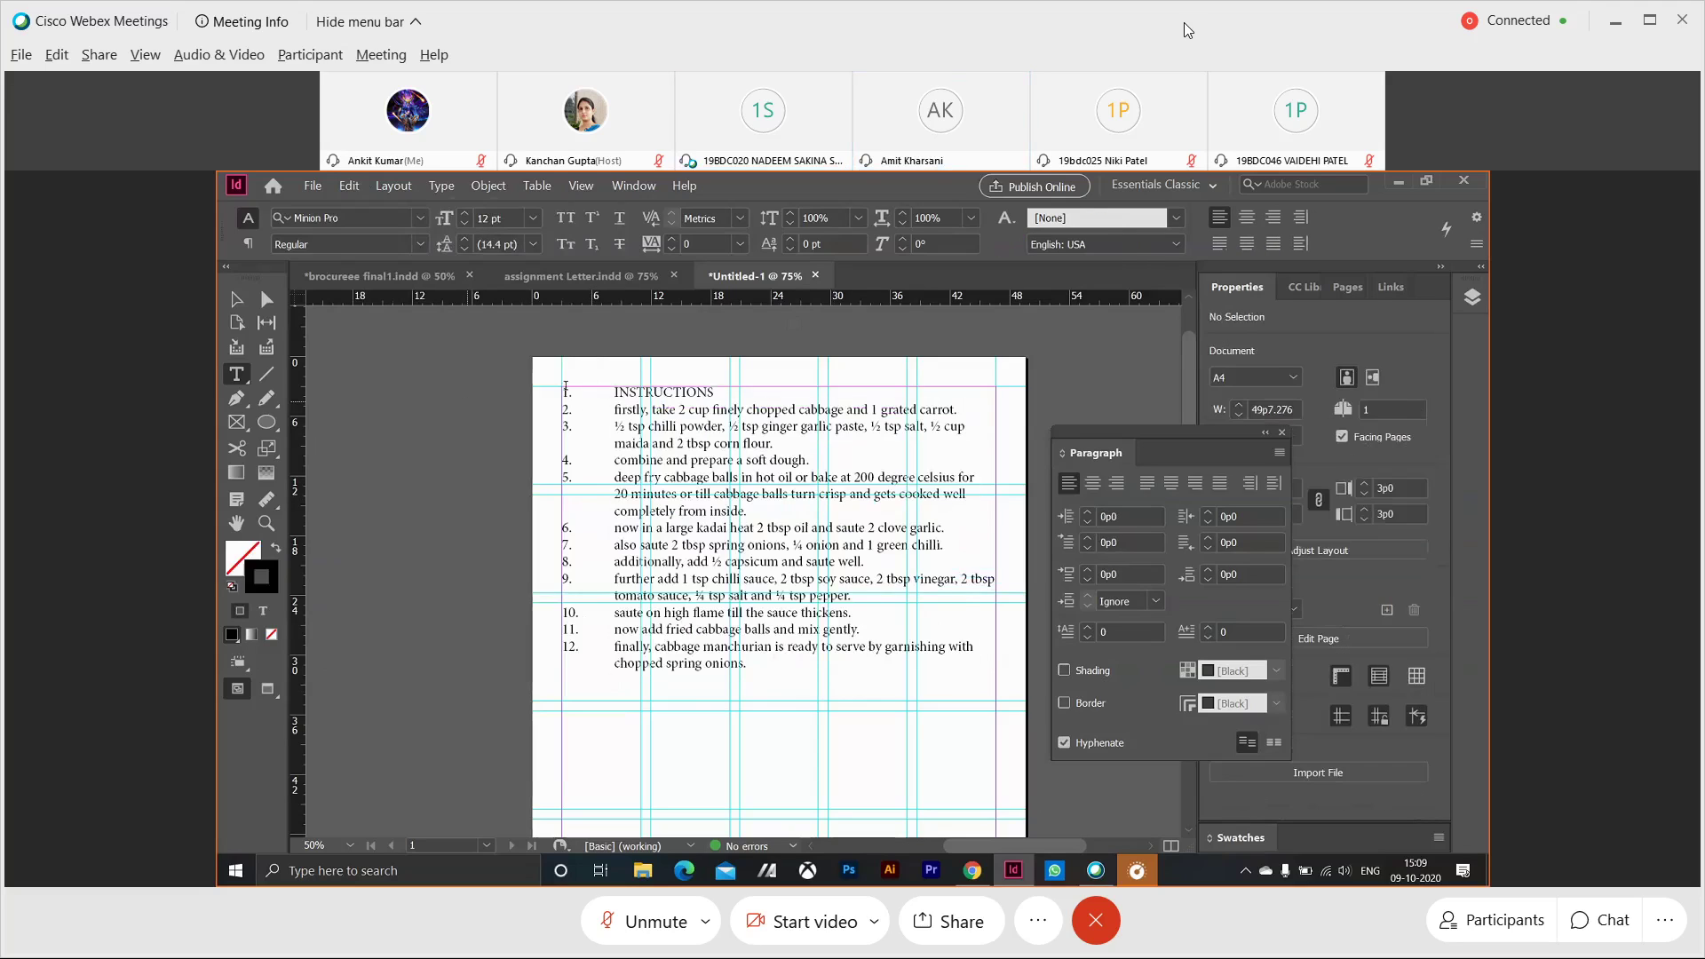
{"action": "left_click", "coordinate": [348, 184]}
{"action": "mouse_move", "coordinate": [338, 185]}
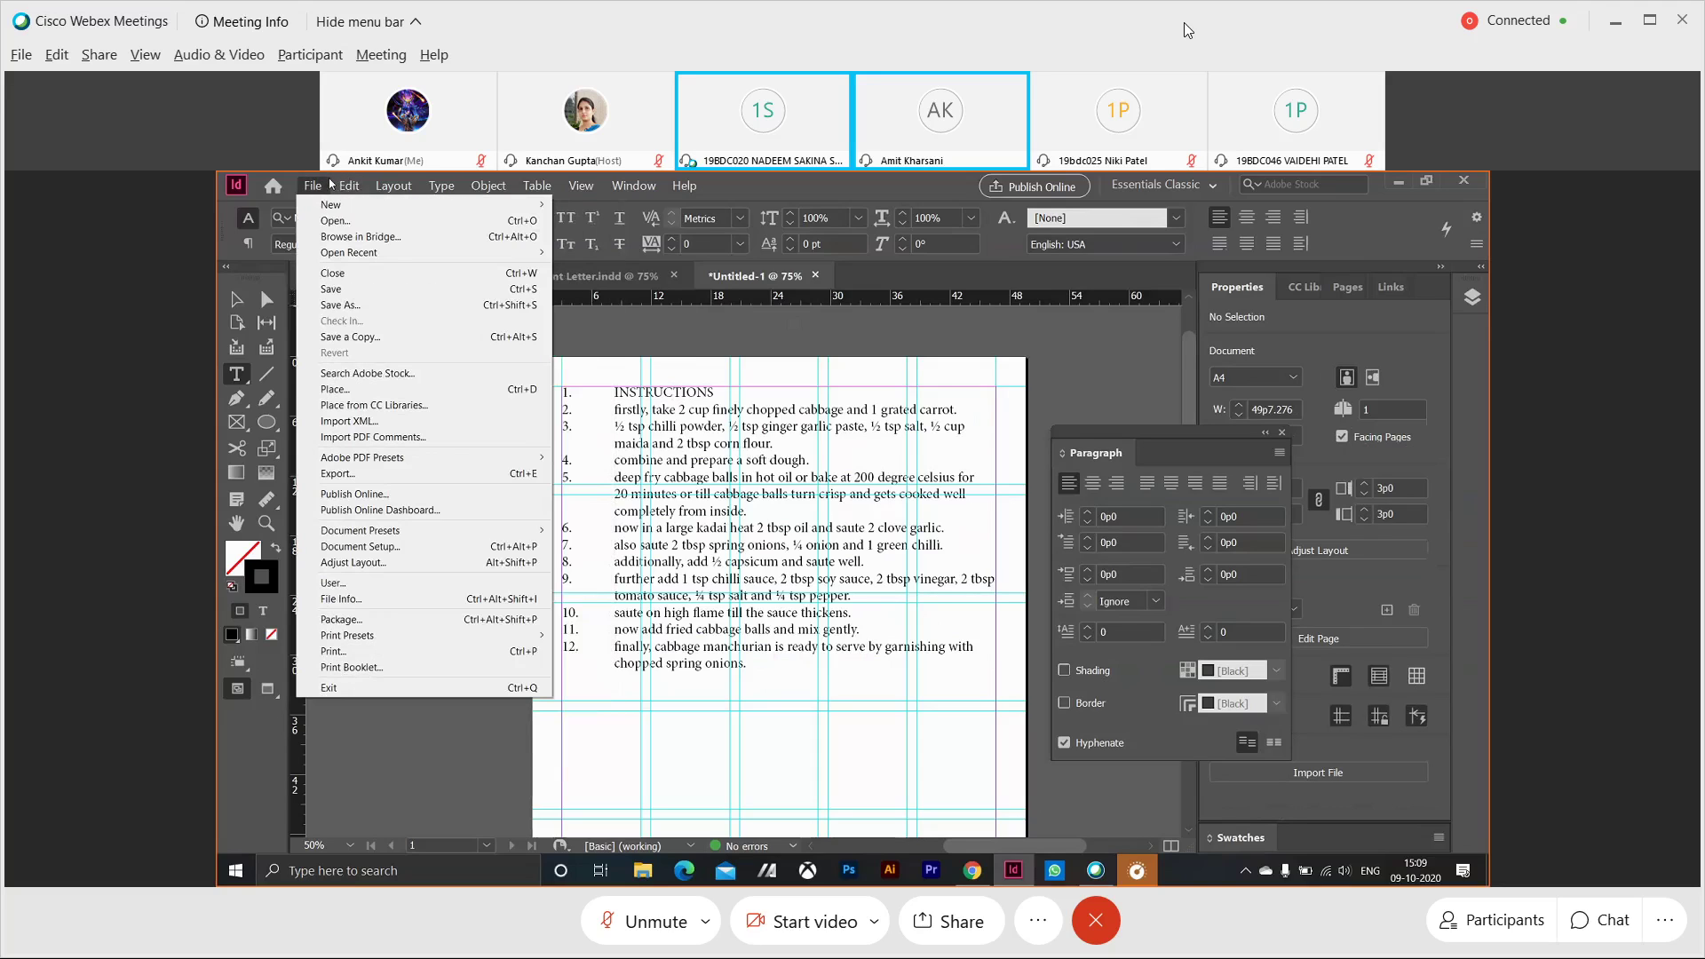
{"action": "mouse_move", "coordinate": [393, 185]}
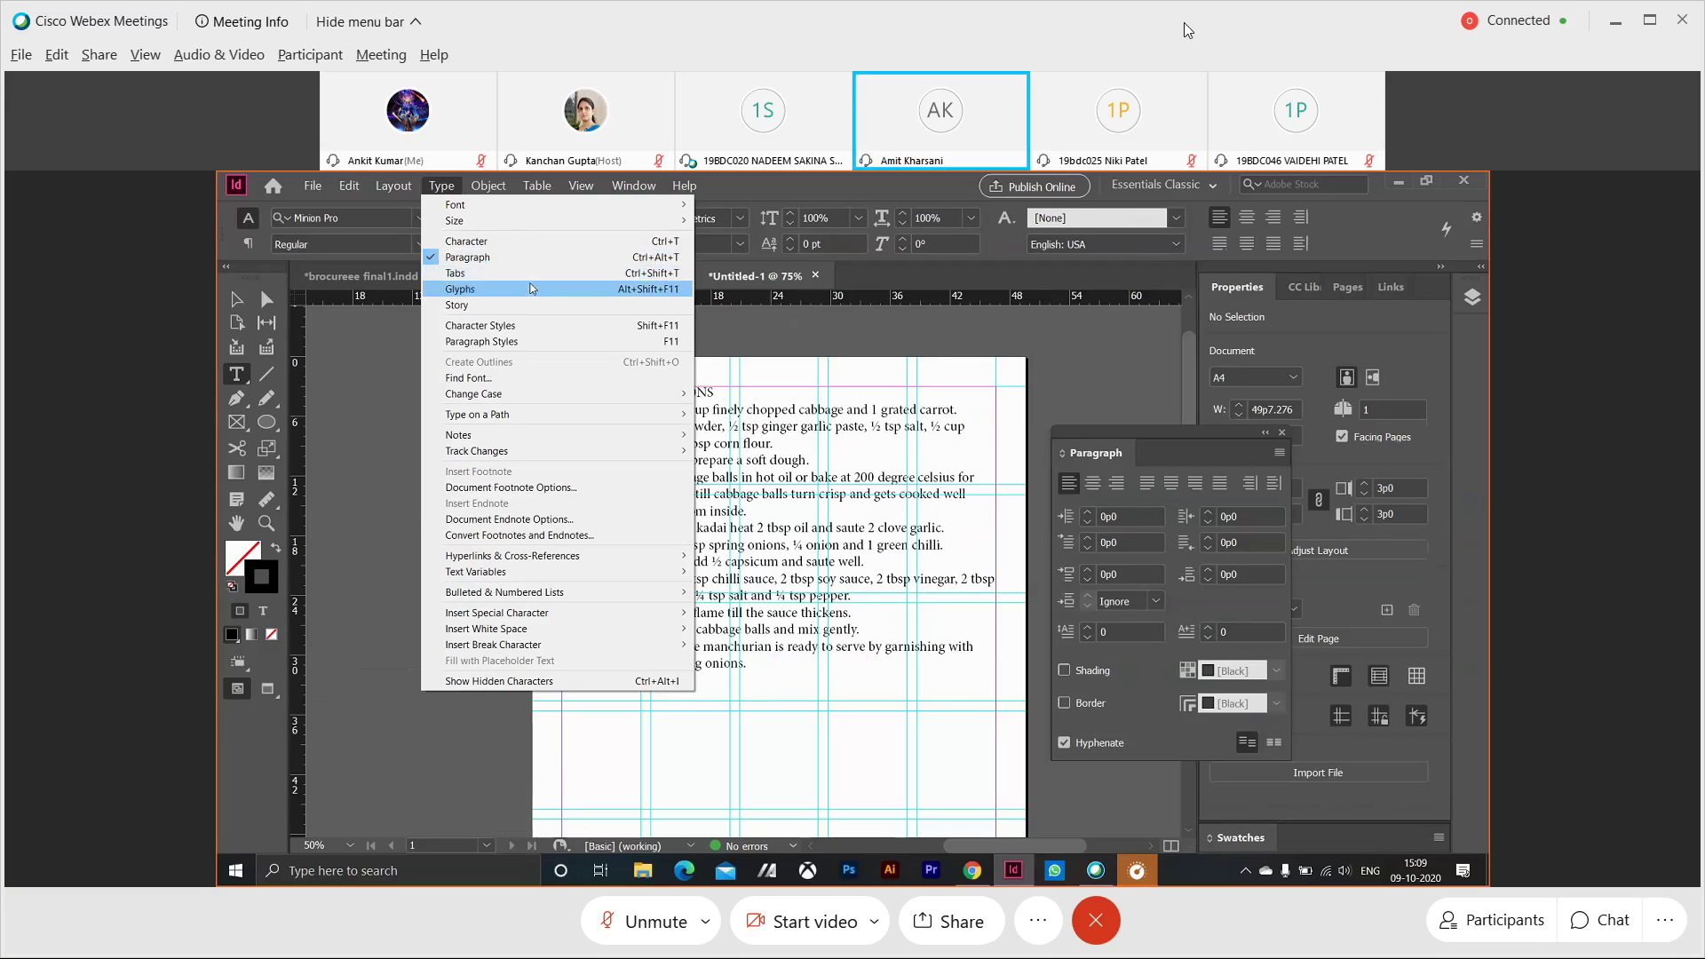
{"action": "left_click", "coordinate": [358, 480]}
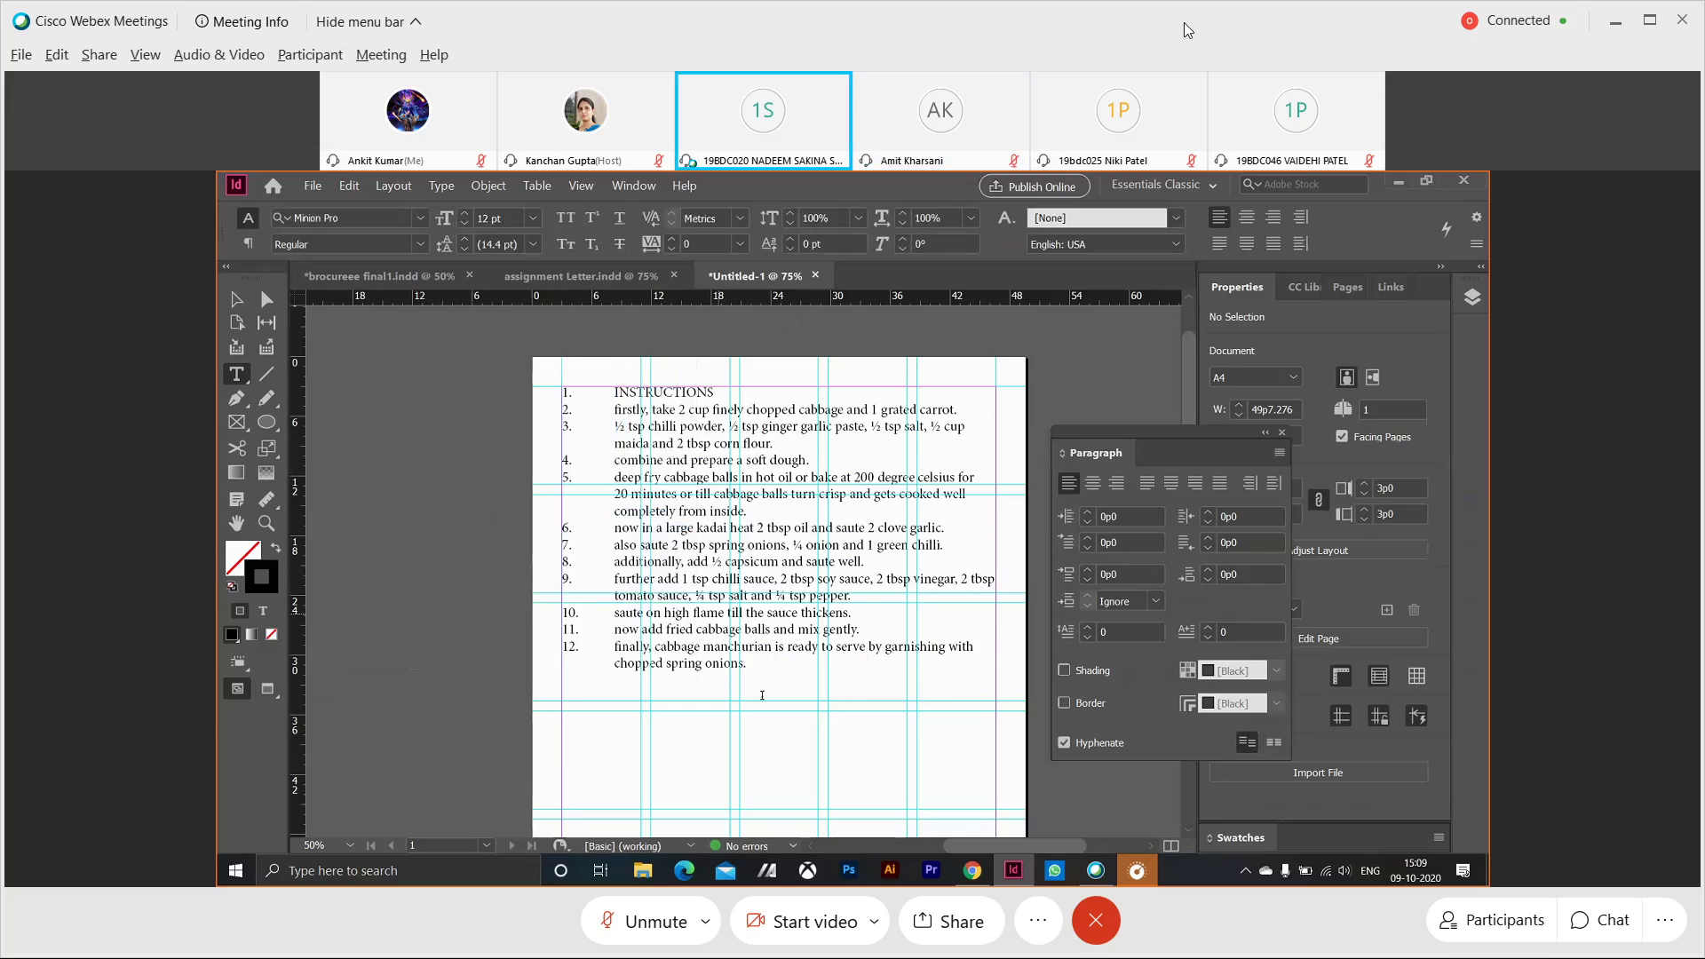
{"action": "left_click_drag", "start_coordinate": [762, 695], "coordinate": [613, 477]}
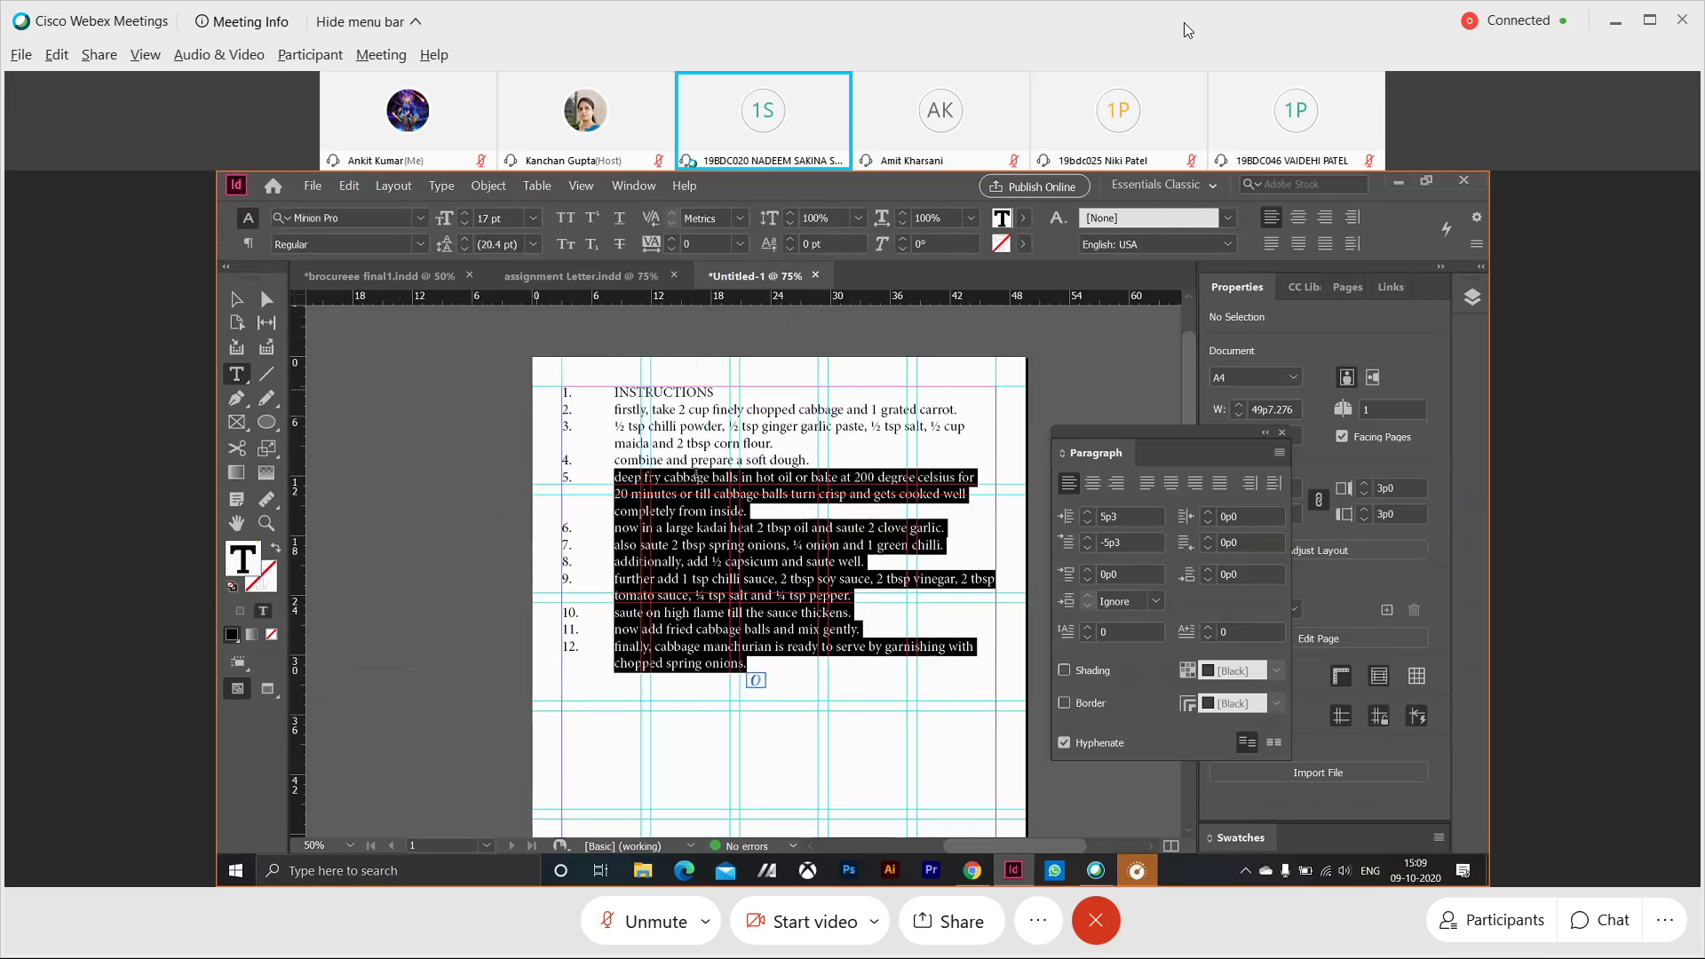
{"action": "left_click_drag", "start_coordinate": [747, 672], "coordinate": [672, 544]}
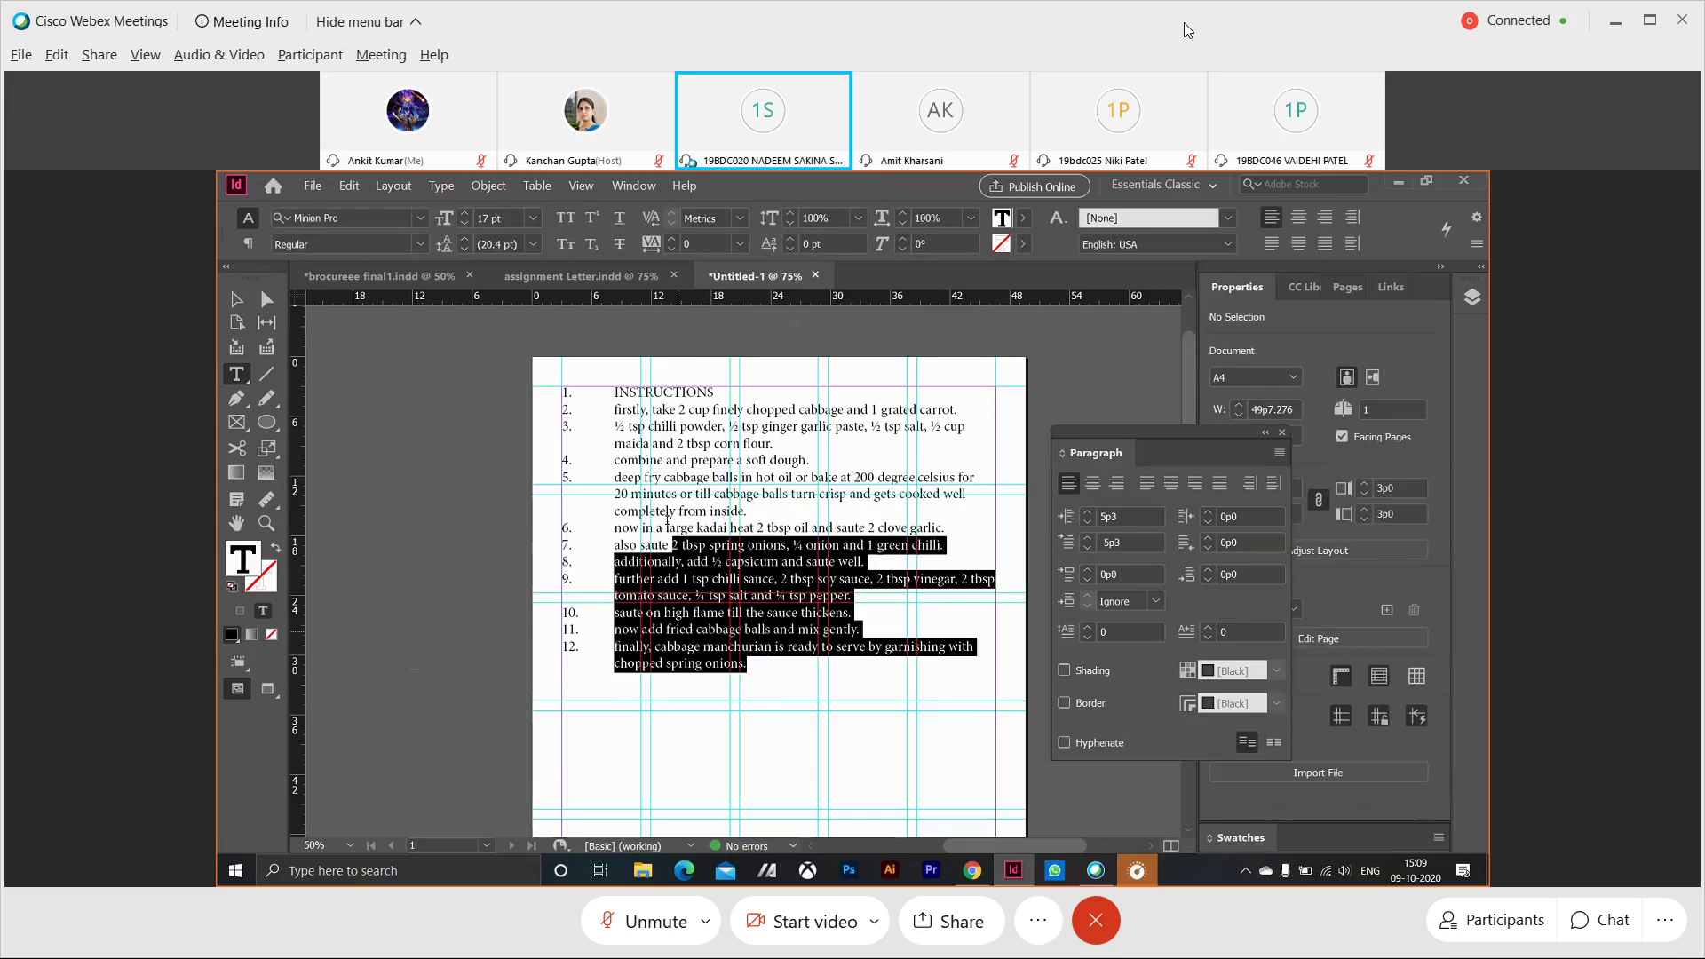
{"action": "key", "text": "ctrl+a"}
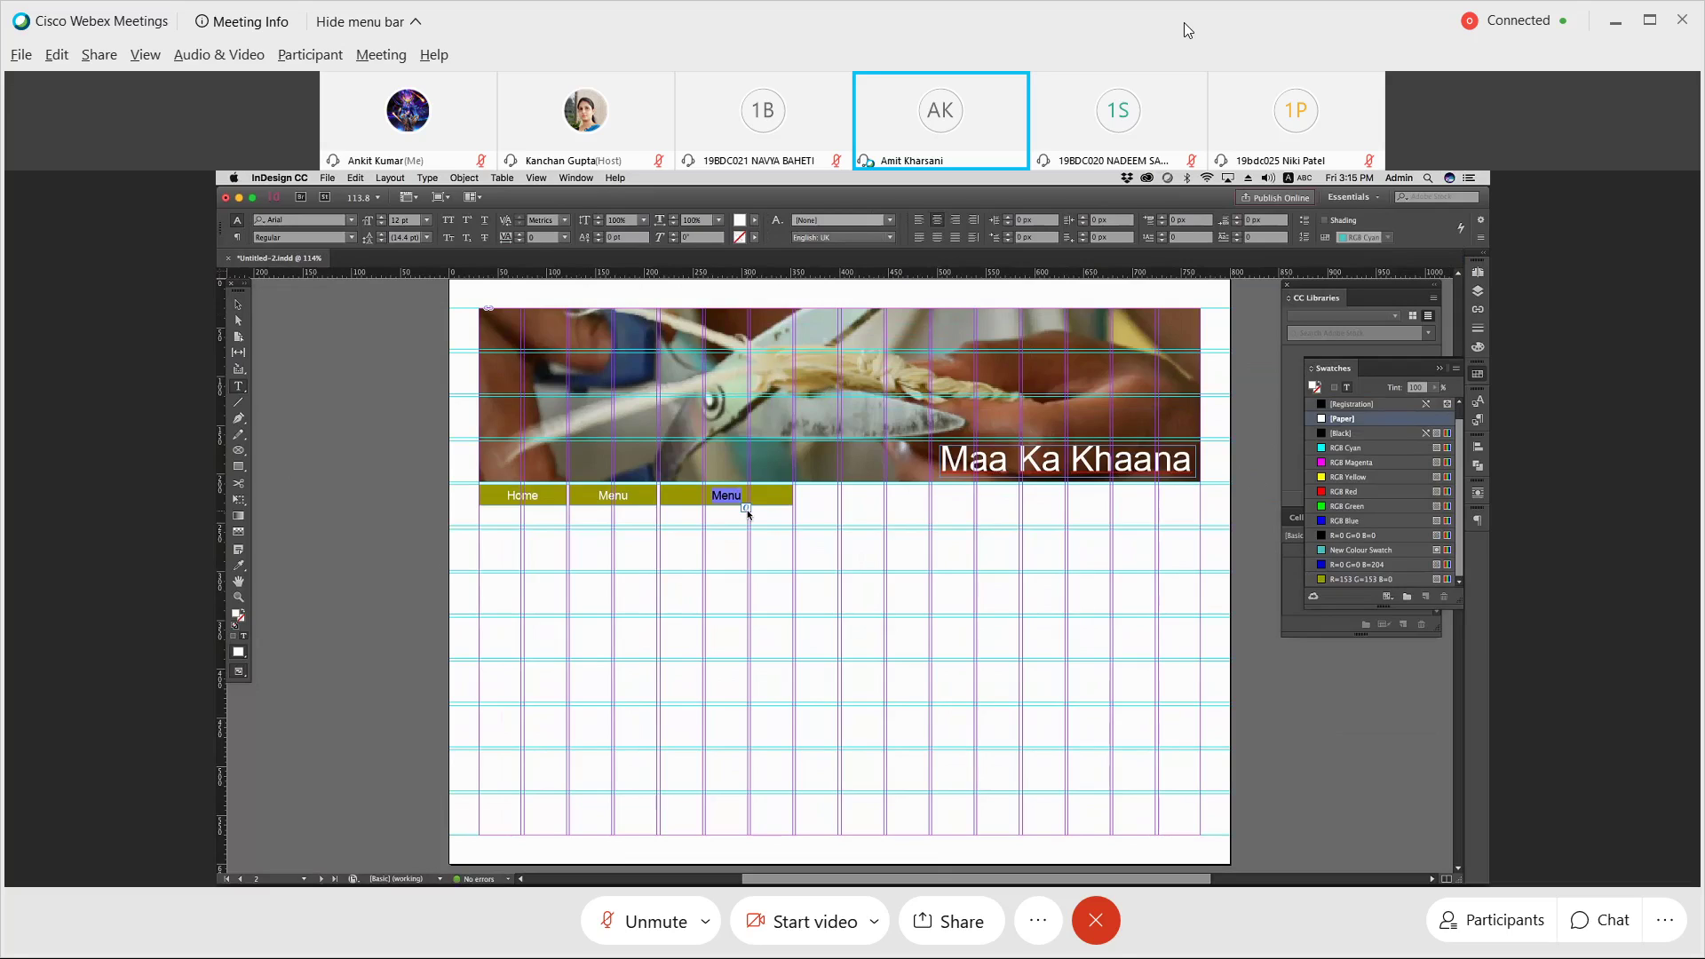
Step: Replace the label of the third navigation button with "Order Online" and leave text editing
{"action": "type", "text": "Order"}
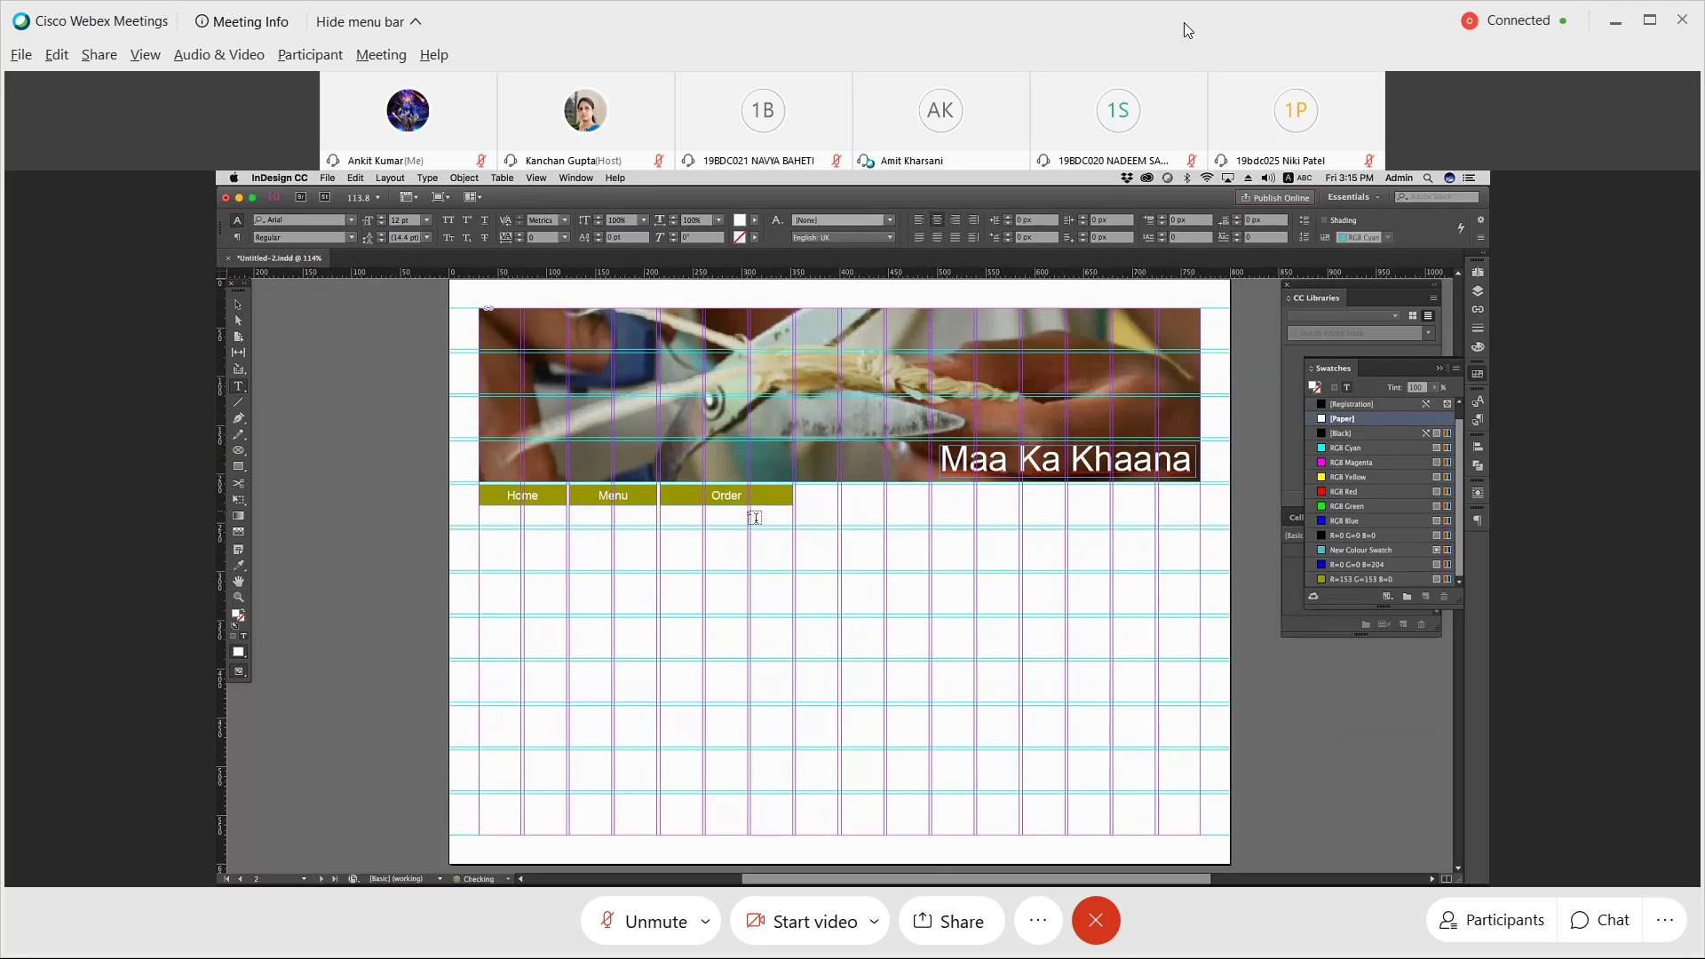
{"action": "type", "text": " Online"}
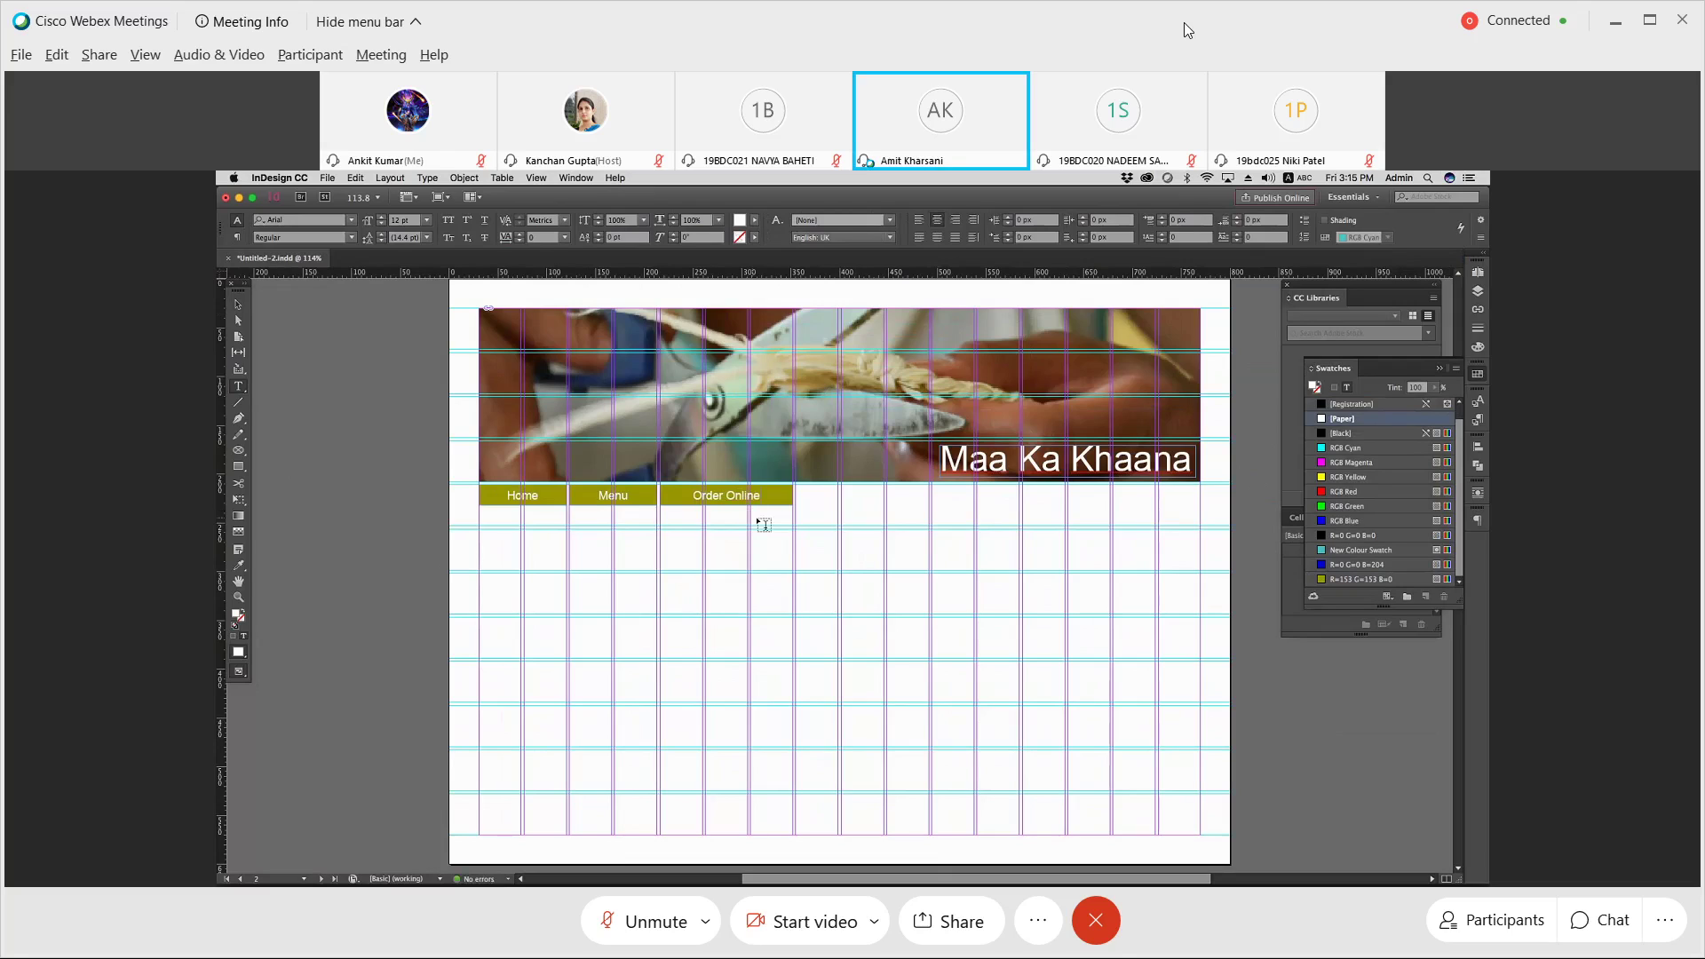
{"action": "key", "text": "Escape"}
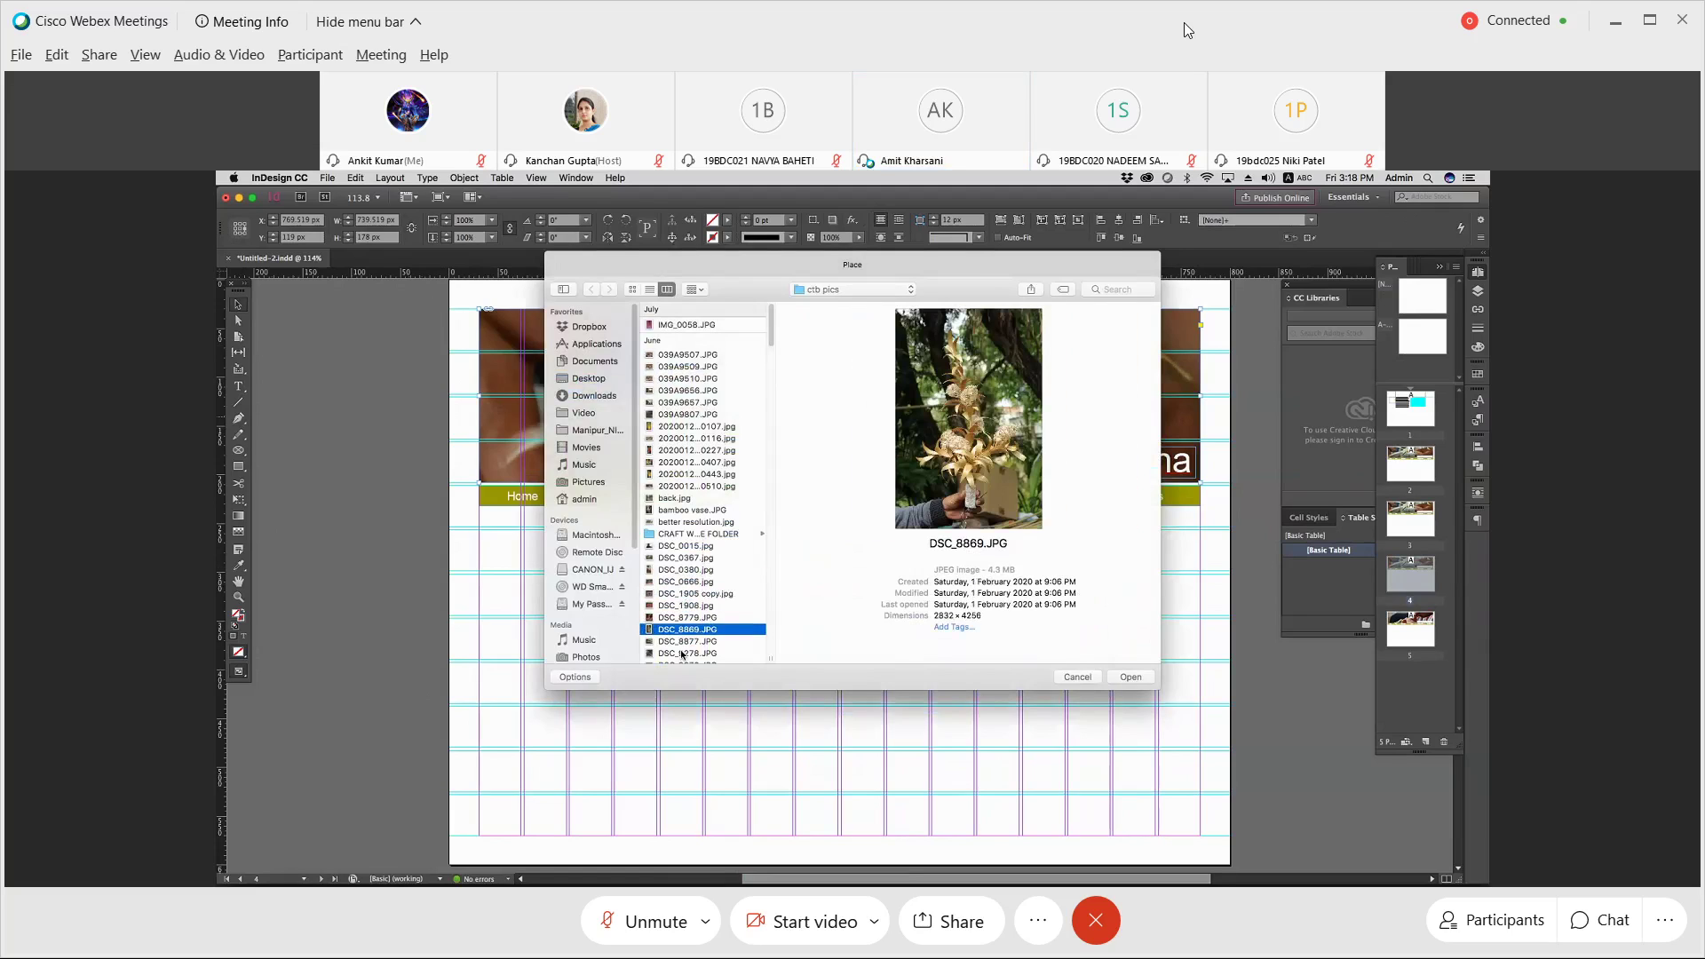
Step: Place DSC_8869.JPG in the header banner frame on page 4, replacing the existing photo
{"action": "left_click", "coordinate": [1128, 677]}
{"action": "left_click", "coordinate": [796, 463]}
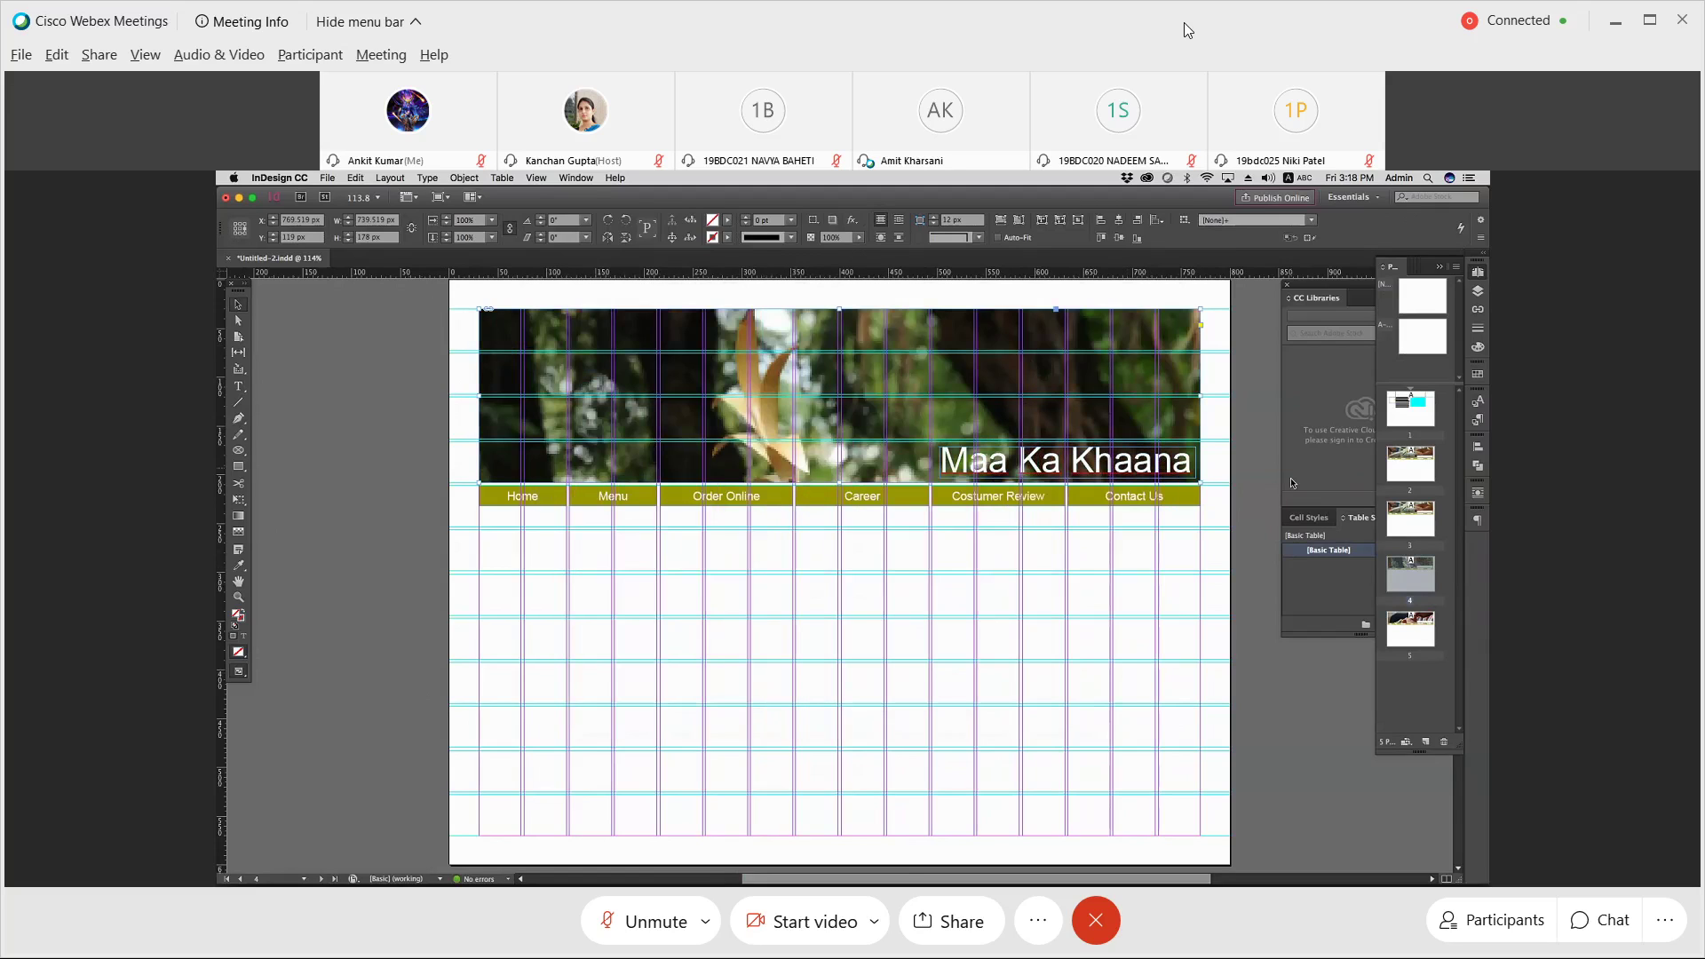
Step: Go to page 3, replace its header banner photo with IMG_2912.JPG from the ctb pics folder, and deselect the banner
{"action": "left_click", "coordinate": [1407, 522]}
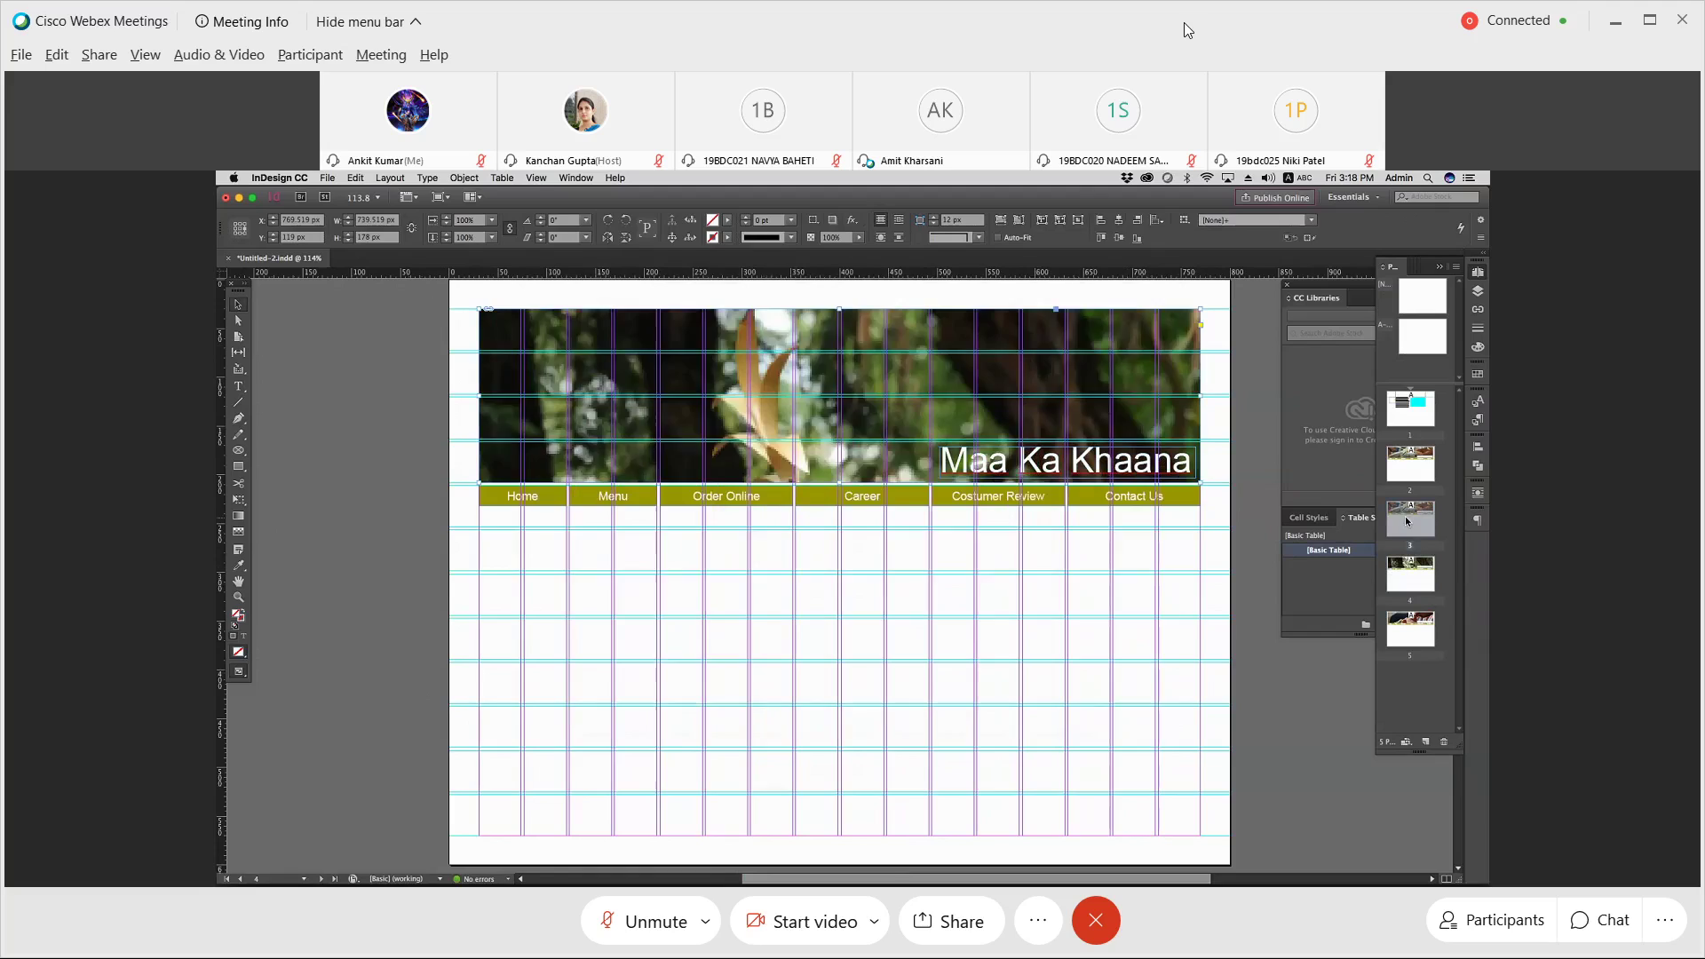
{"action": "double_click", "coordinate": [1406, 522]}
{"action": "left_click", "coordinate": [826, 415]}
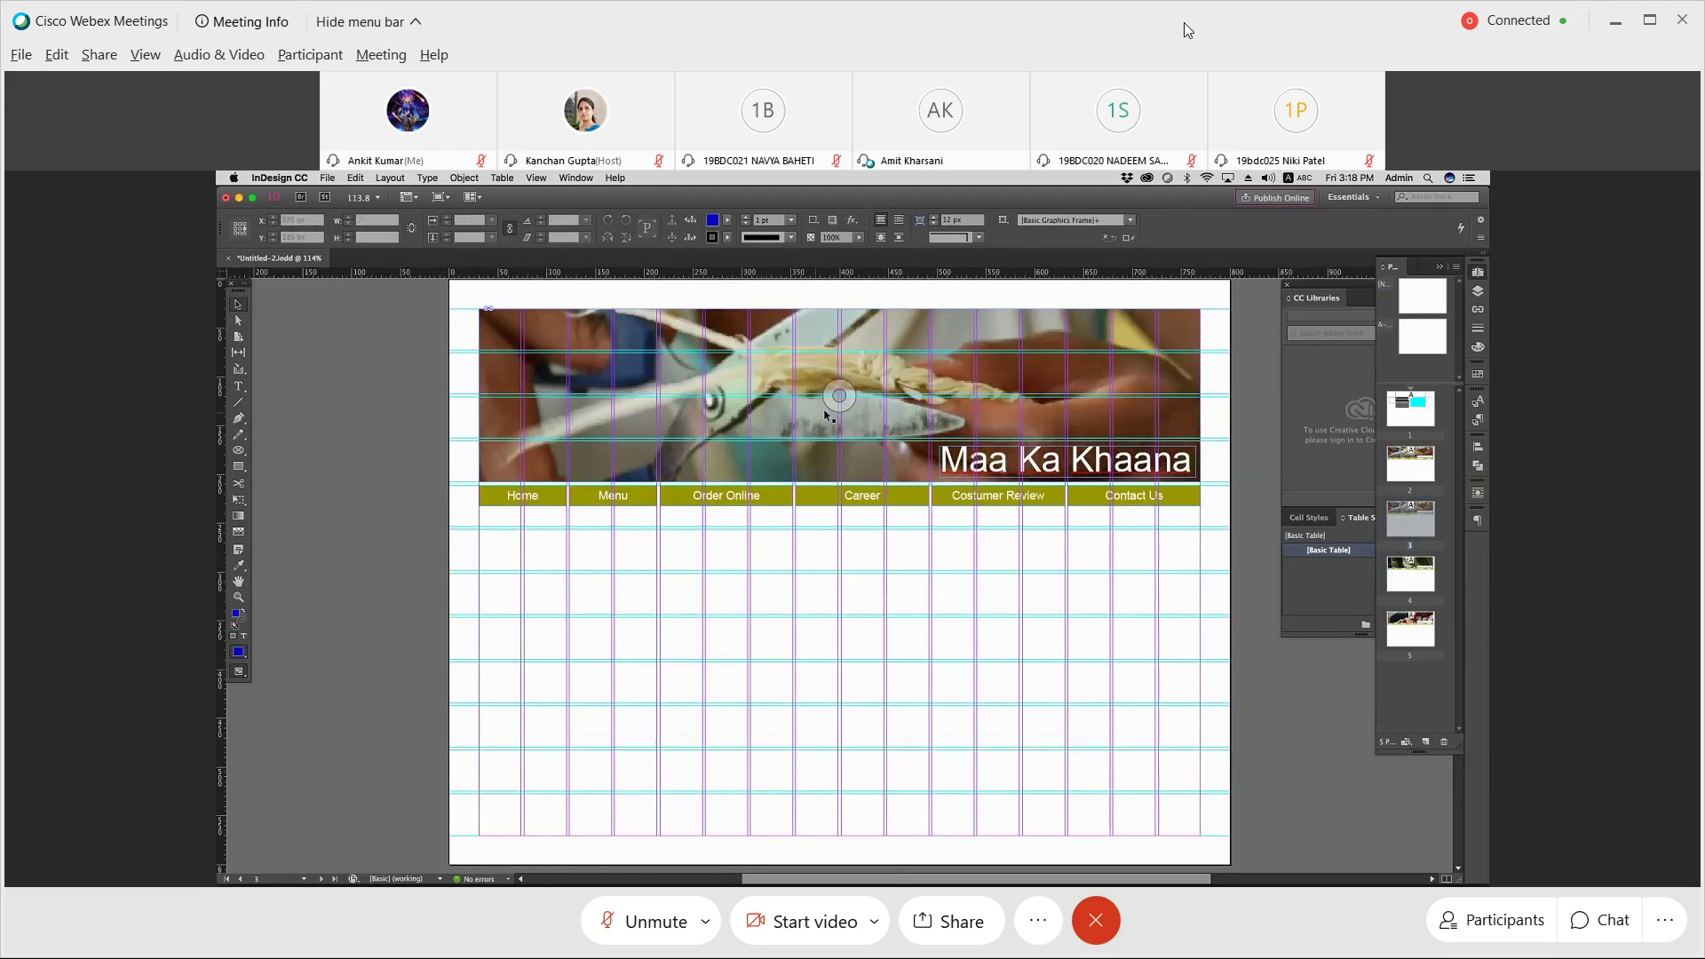
{"action": "left_click", "coordinate": [827, 415]}
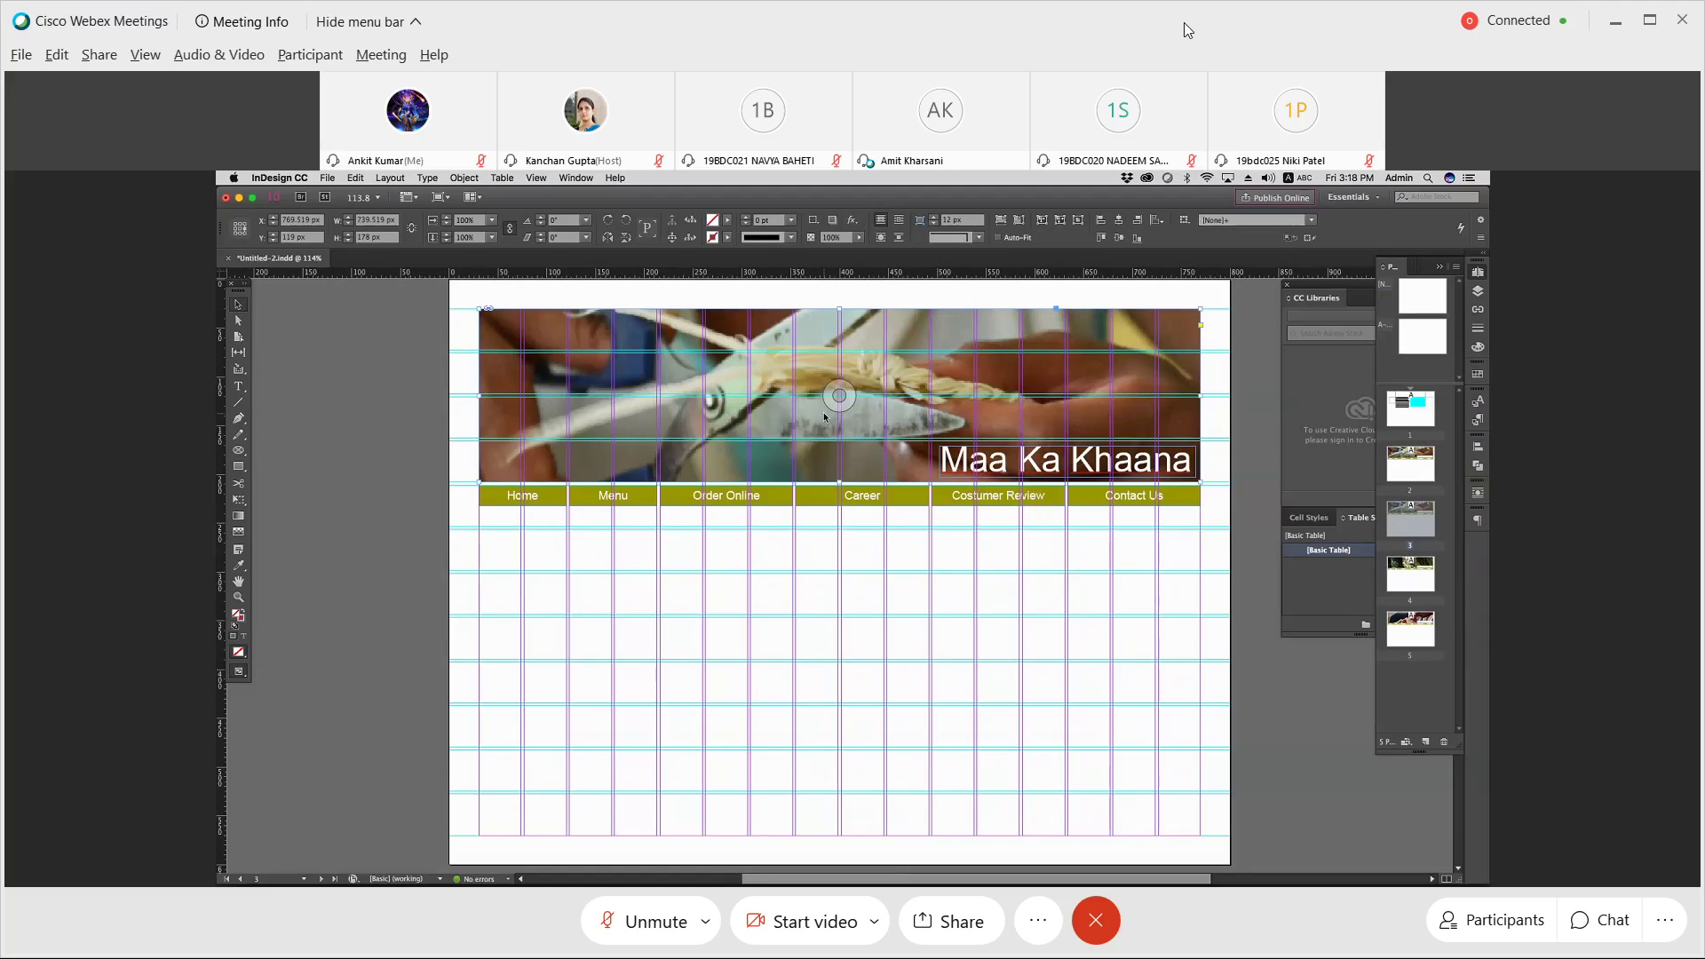
{"action": "key", "text": "super+d"}
{"action": "left_click_drag", "start_coordinate": [772, 342], "coordinate": [773, 412]}
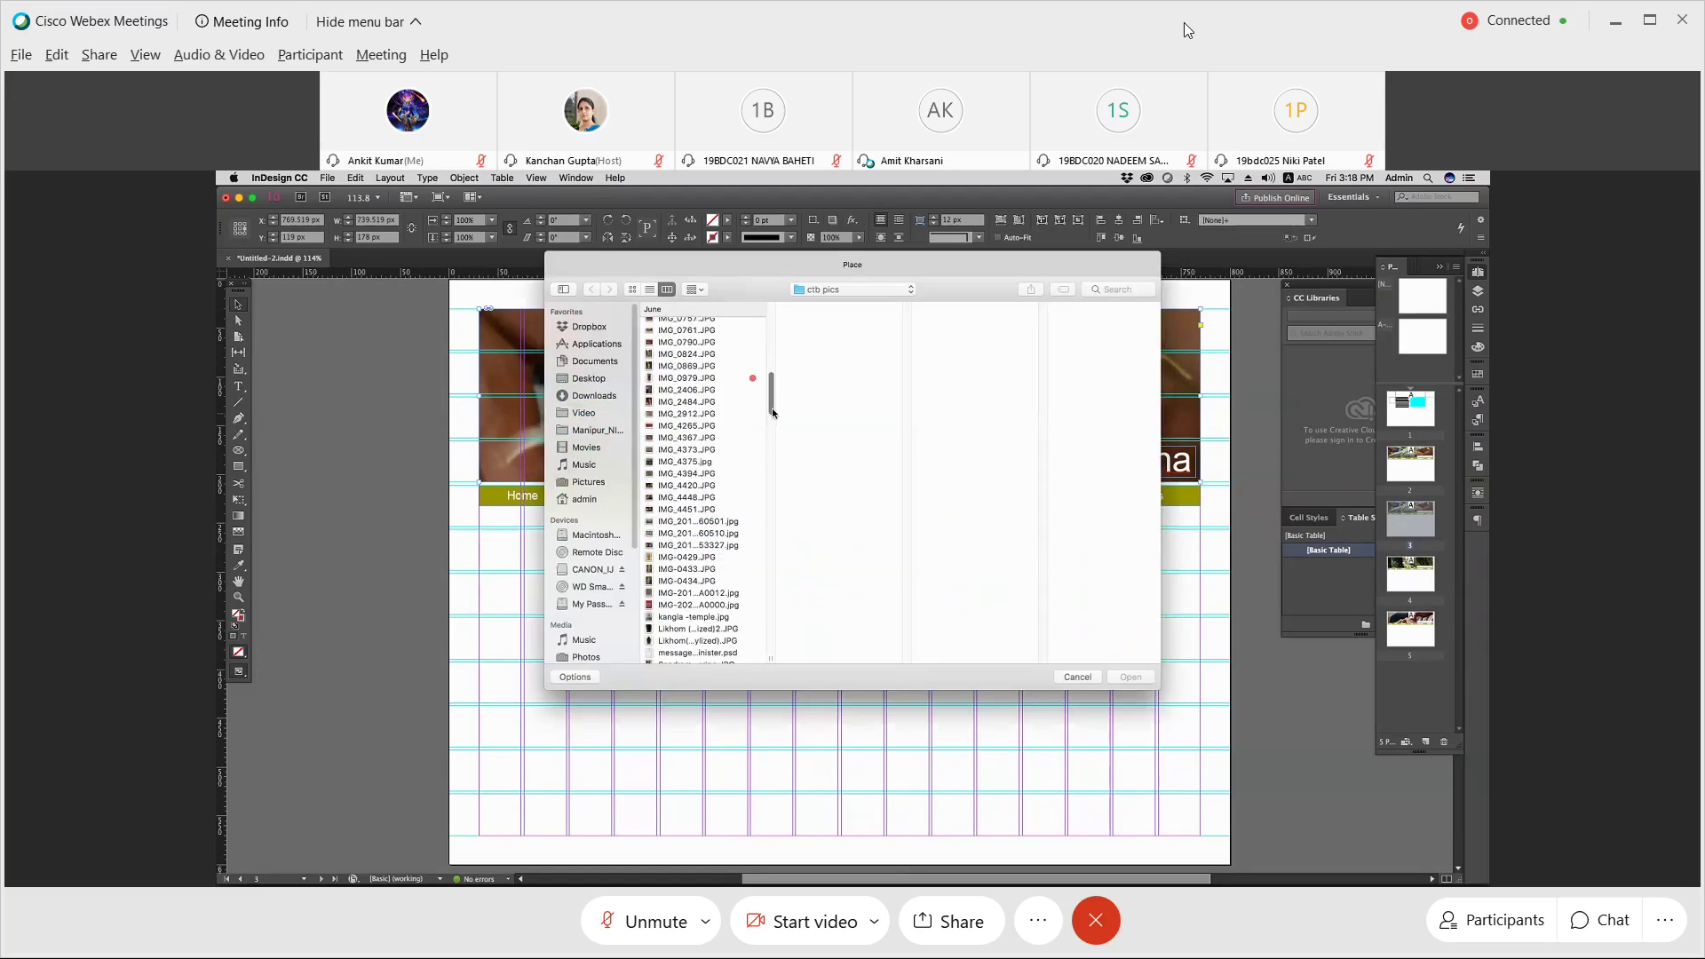
{"action": "left_click", "coordinate": [701, 390]}
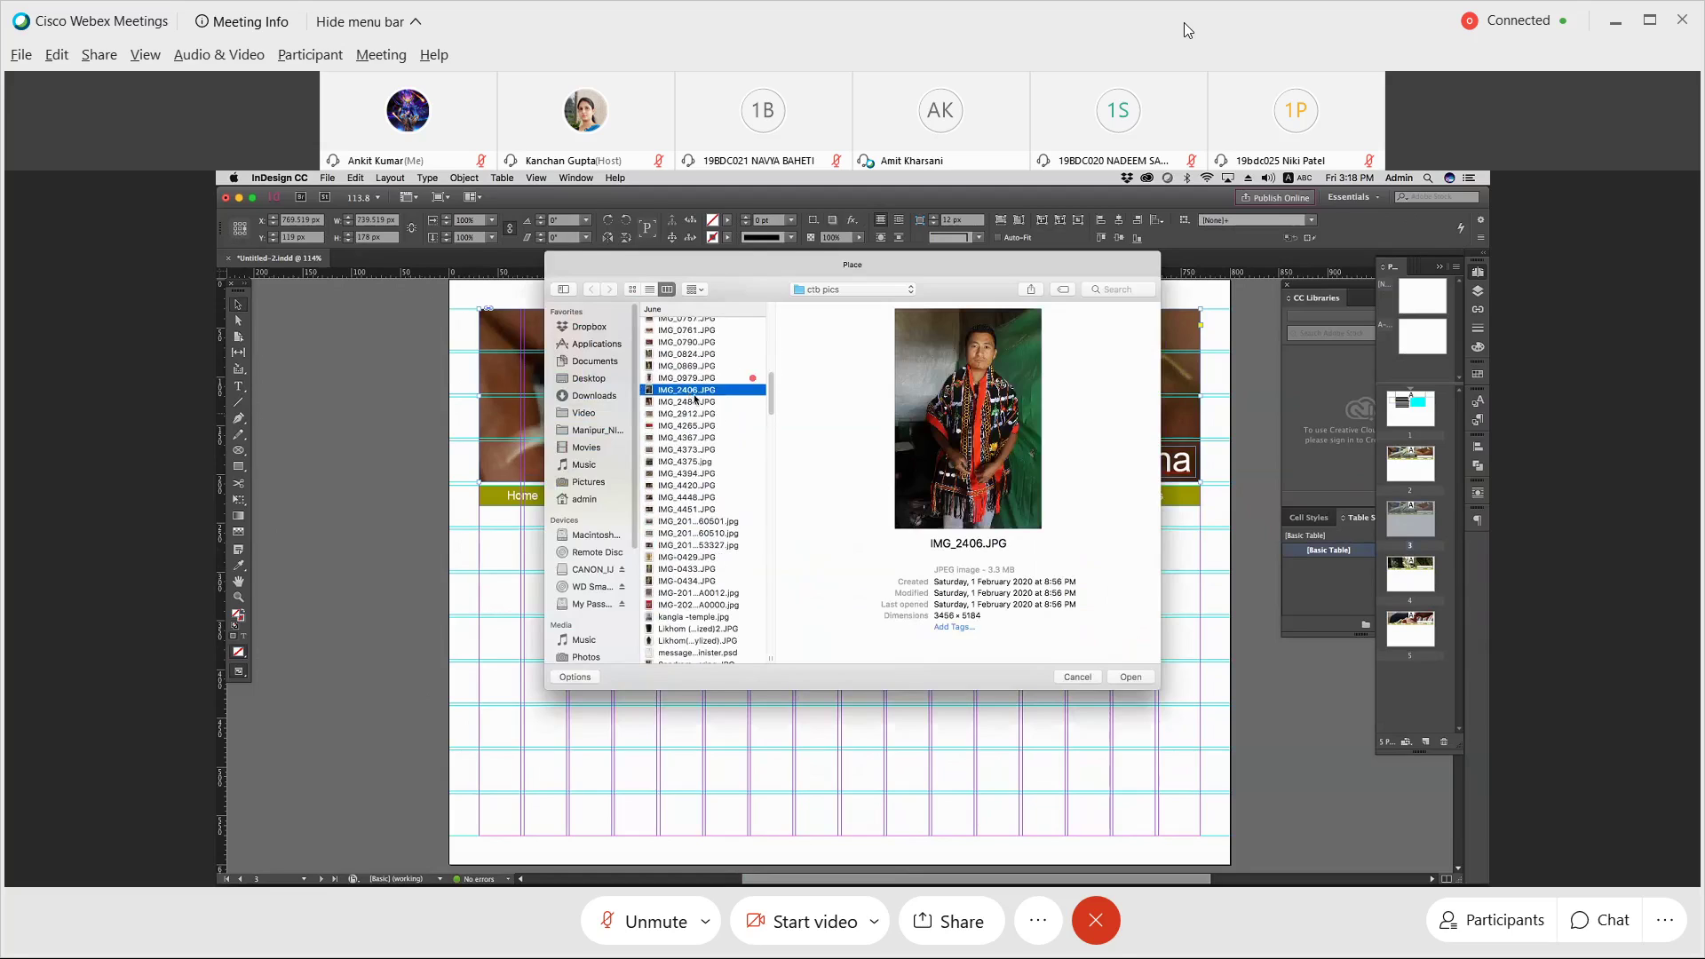
{"action": "left_click", "coordinate": [655, 414]}
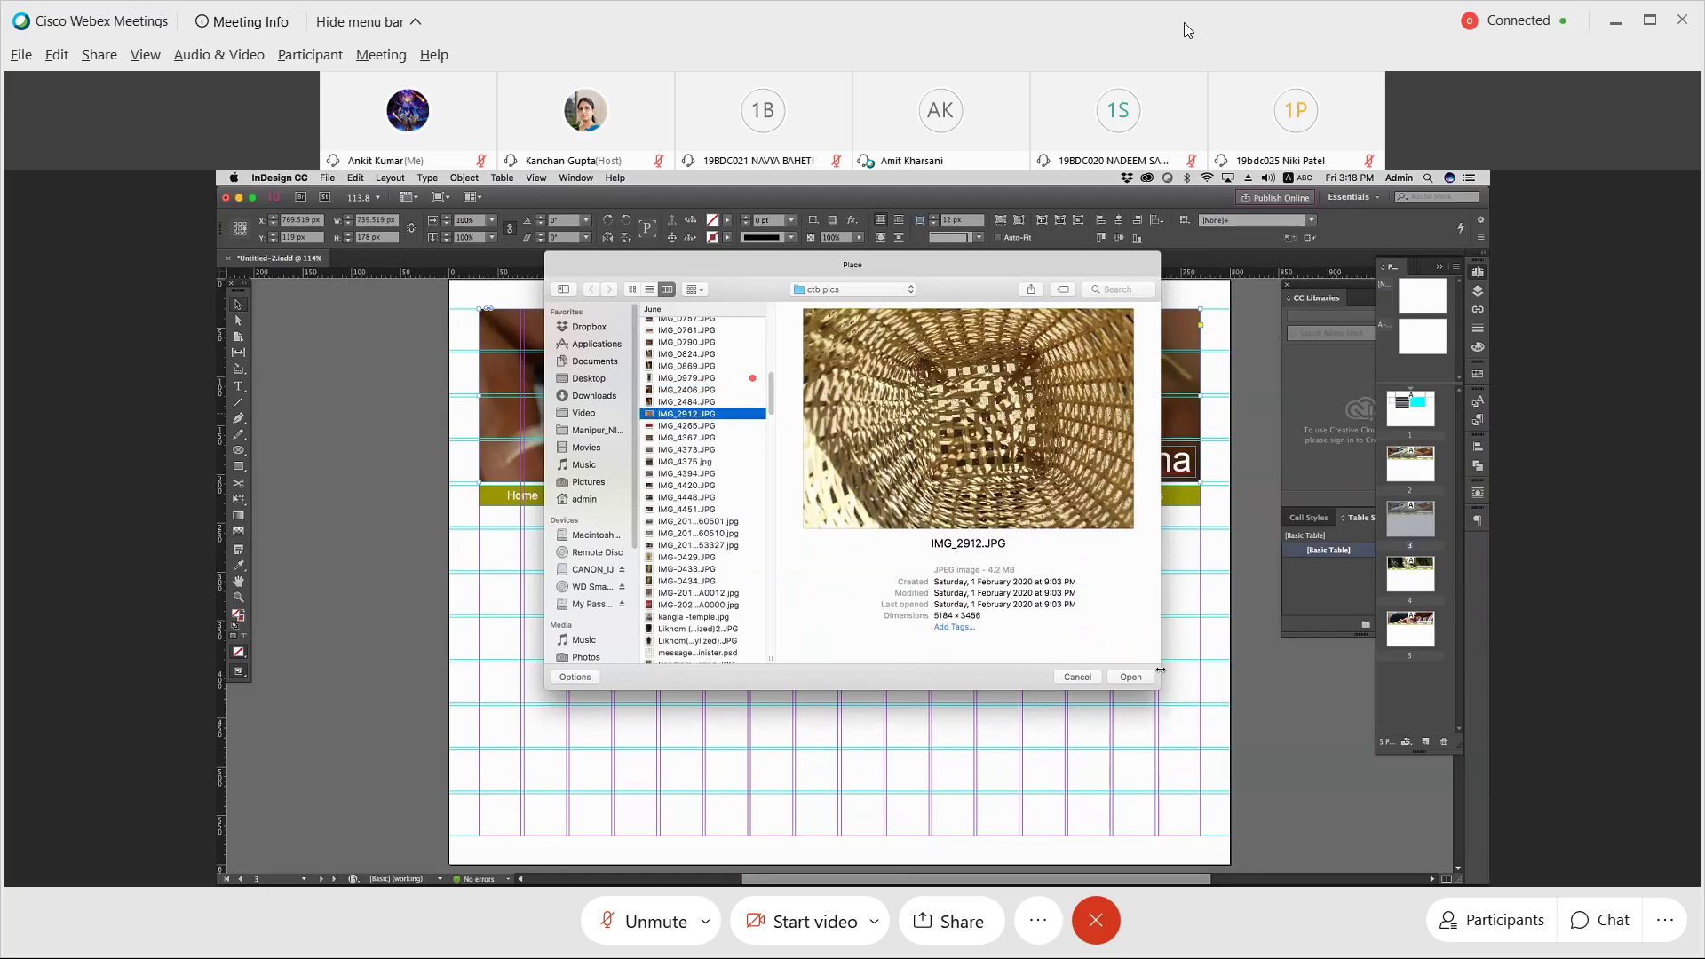
{"action": "key", "text": "Return"}
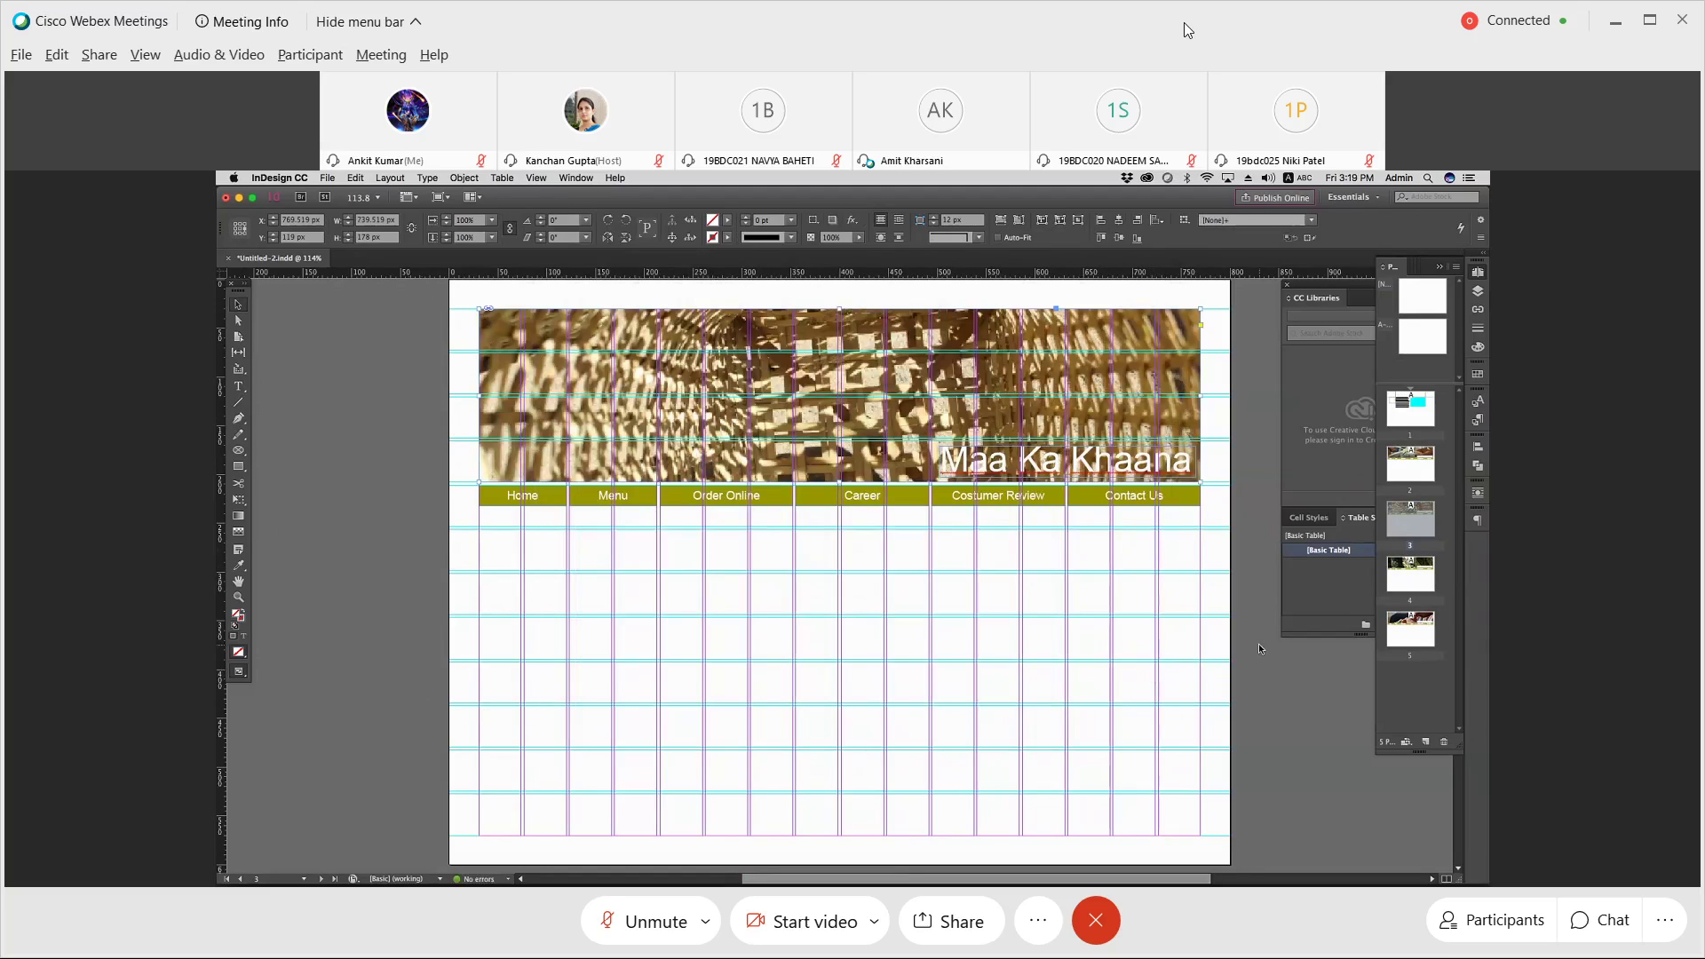
{"action": "left_click", "coordinate": [1234, 576]}
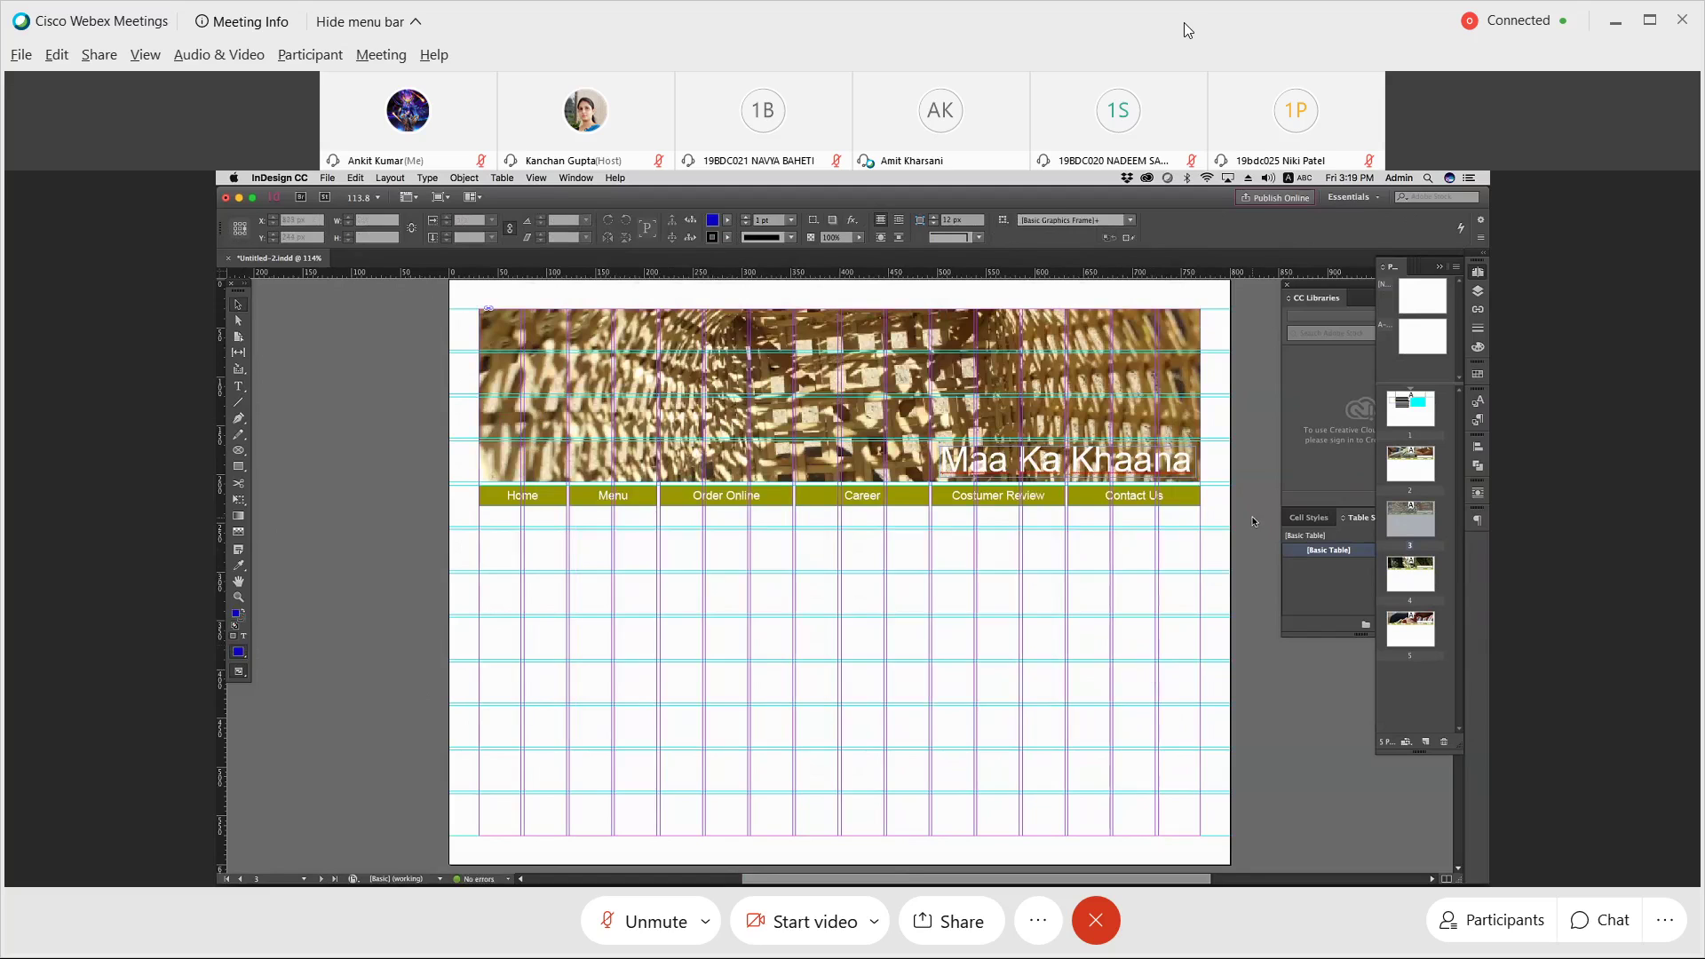
{"action": "scroll", "coordinate": [1252, 520], "scroll_direction": "up", "scroll_amount": 3}
{"action": "scroll", "coordinate": [1252, 521], "scroll_direction": "down", "scroll_amount": 4}
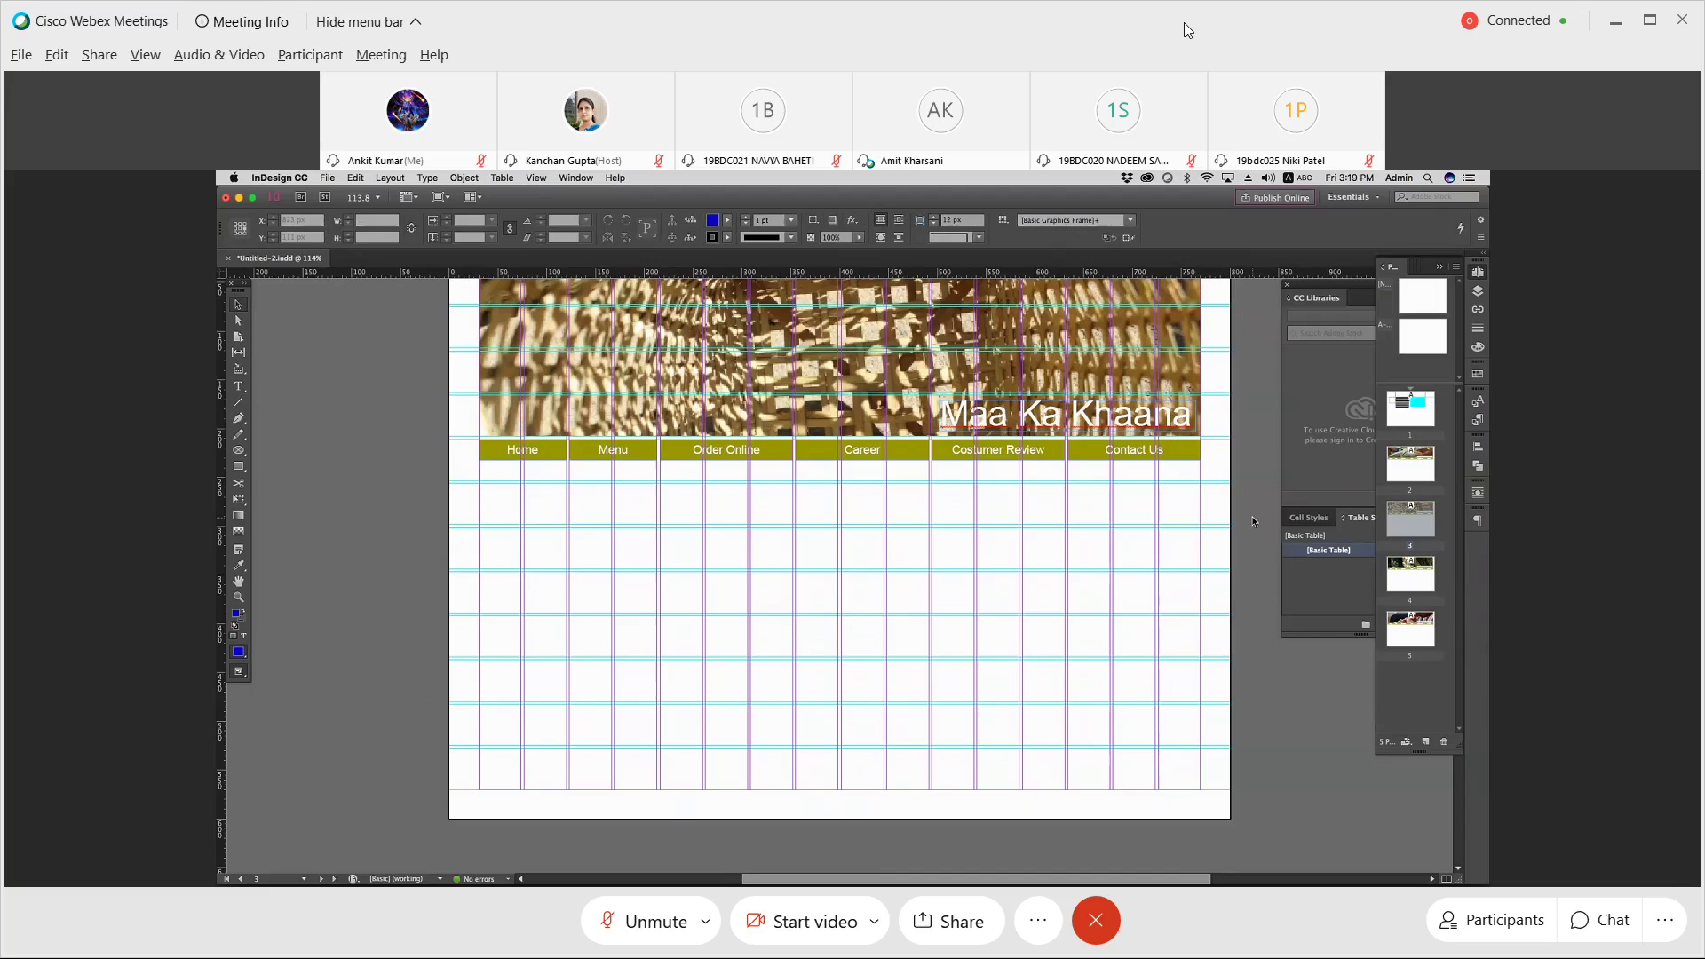
{"action": "scroll", "coordinate": [1252, 520], "scroll_direction": "up", "scroll_amount": 2}
{"action": "scroll", "coordinate": [1252, 520], "scroll_direction": "down", "scroll_amount": 1}
{"action": "scroll", "coordinate": [1252, 521], "scroll_direction": "down", "scroll_amount": 2}
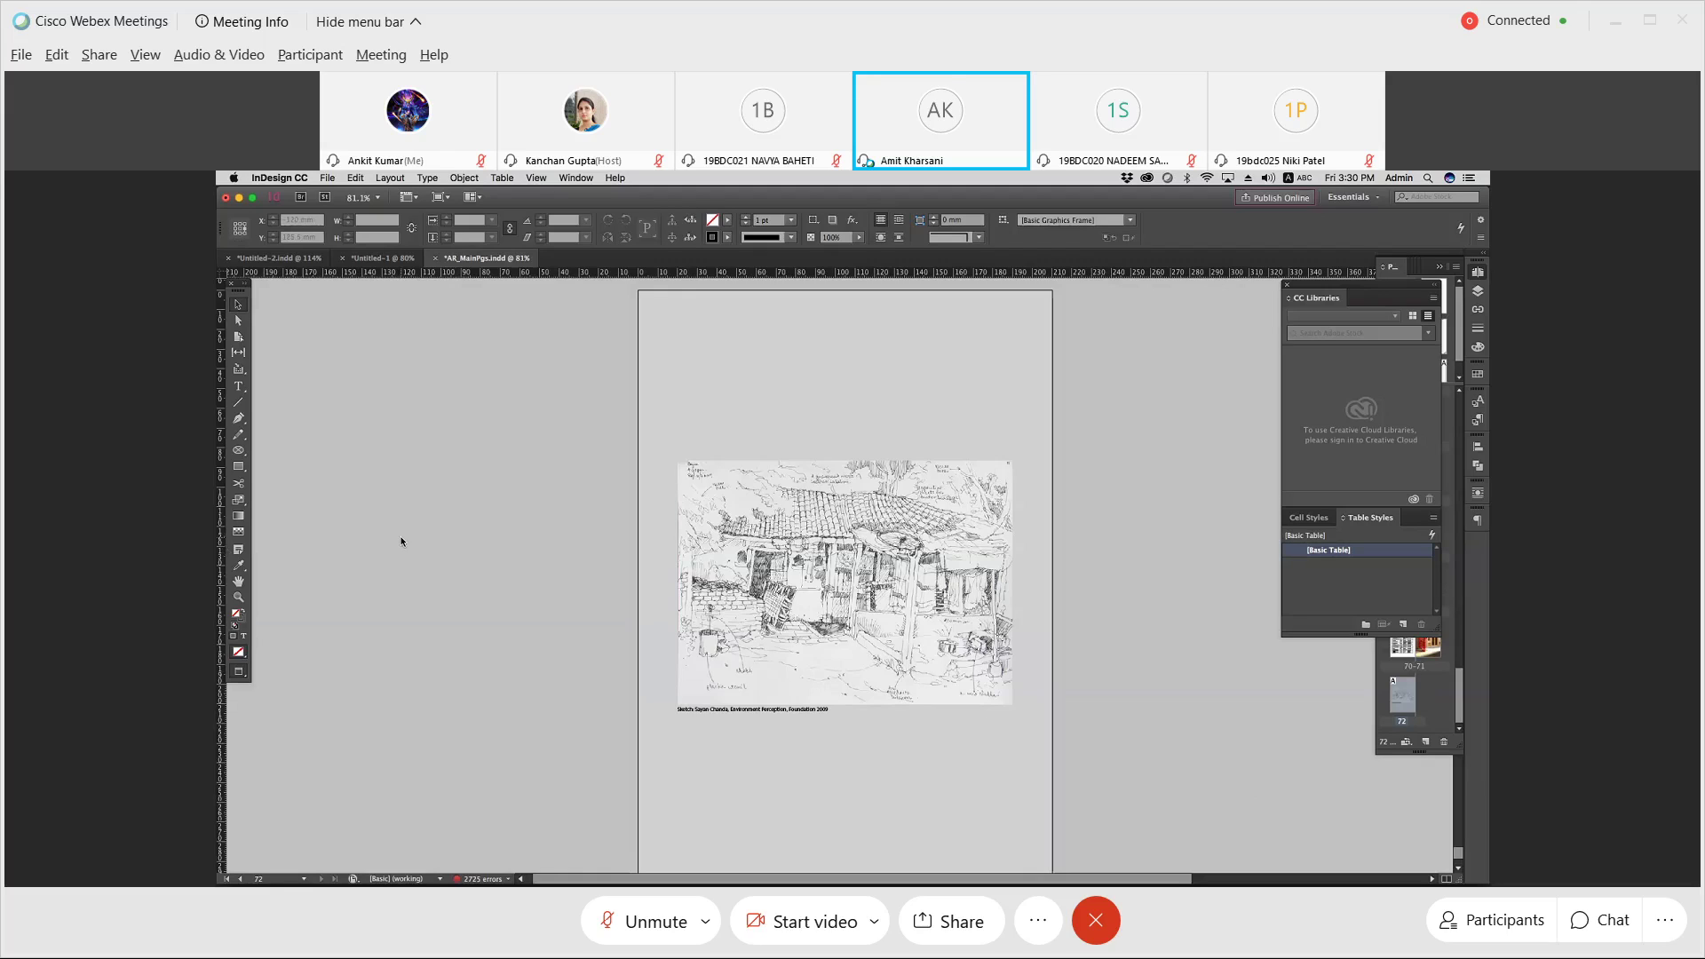
Step: Close the AR_MainPgs.indd document and save its changes
{"action": "left_click", "coordinate": [436, 258]}
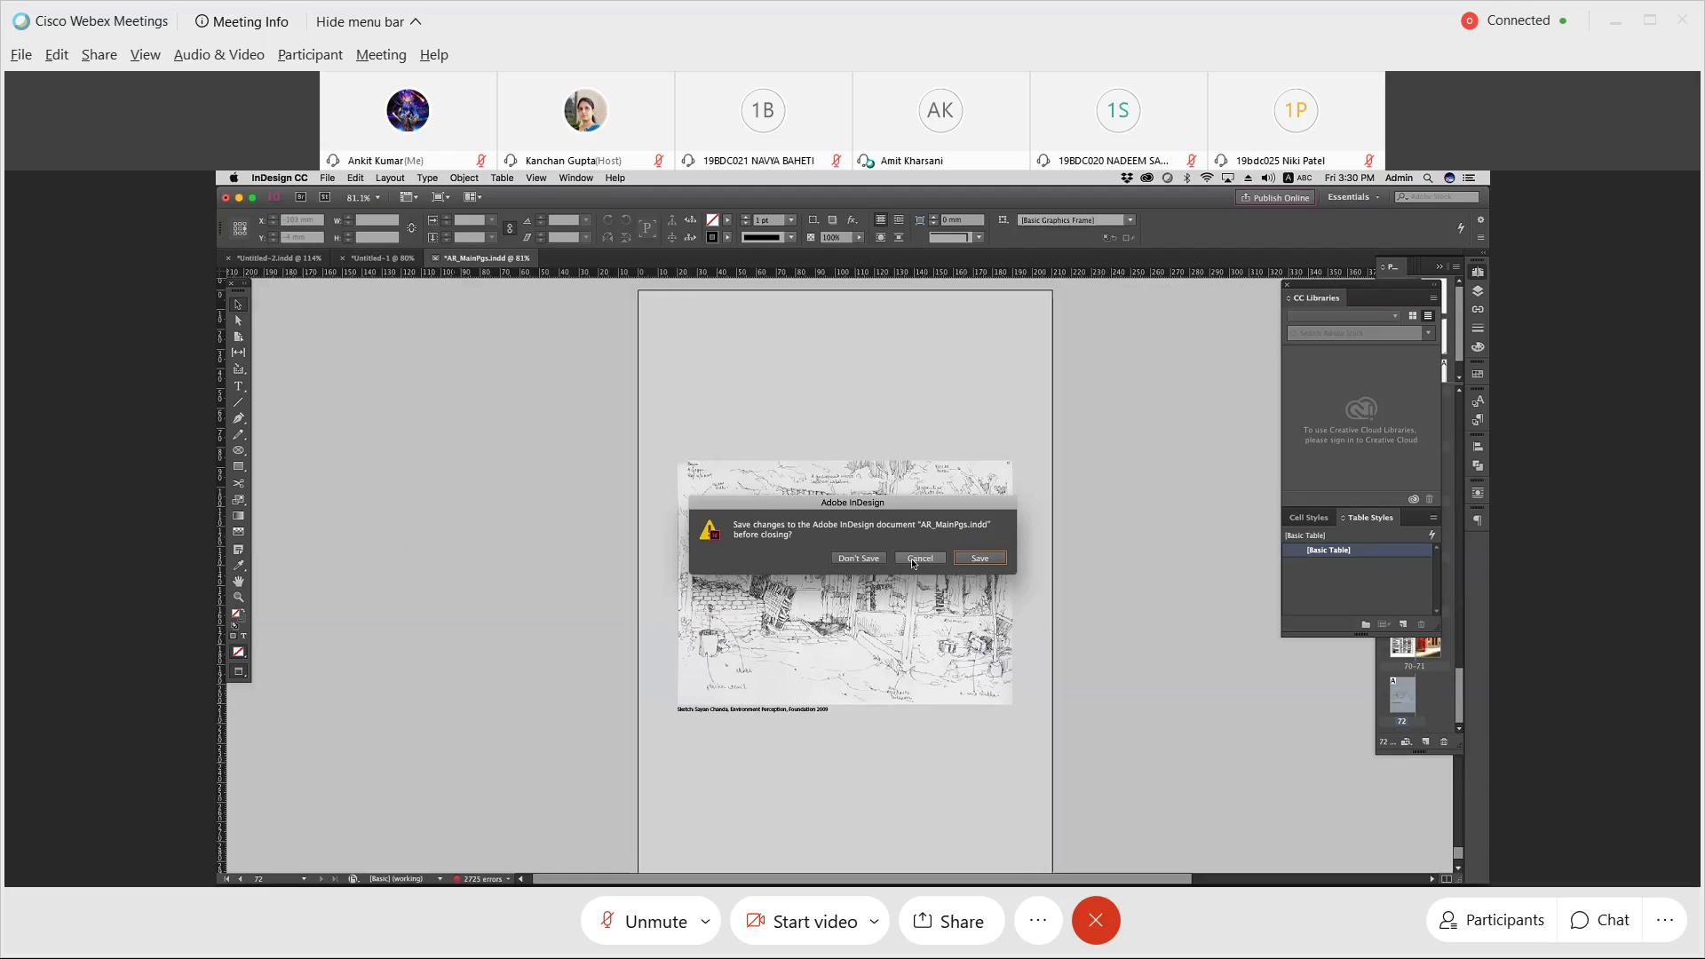
{"action": "left_click", "coordinate": [978, 559]}
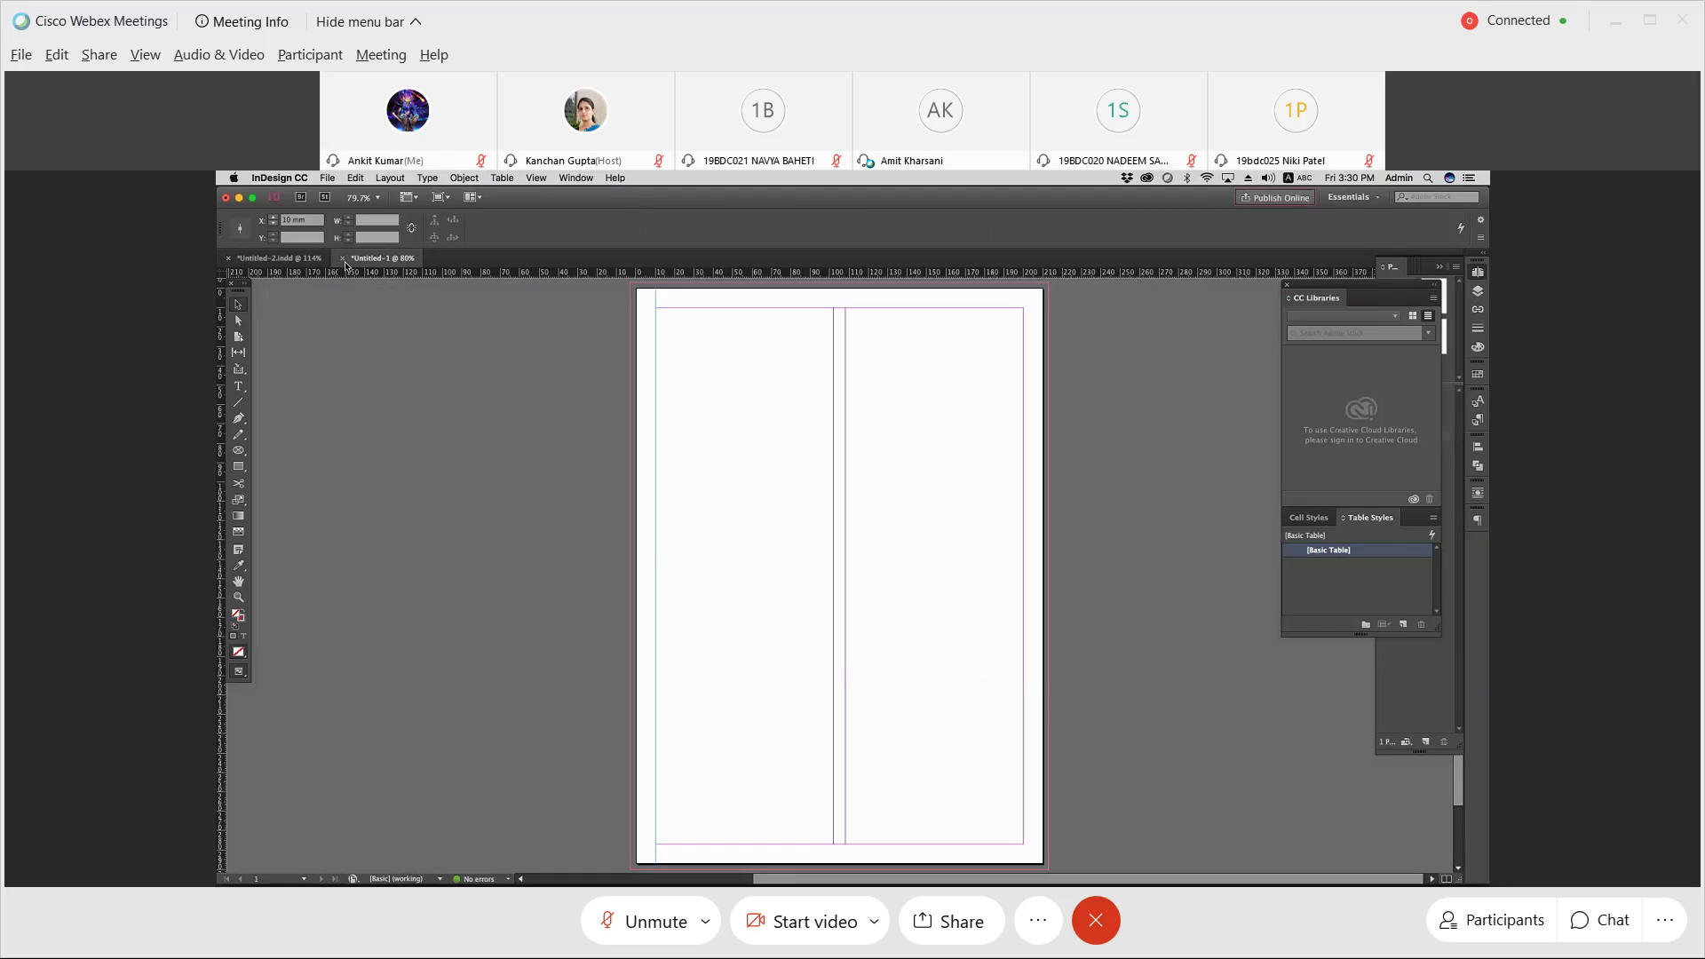
Step: Draw a small rectangular text frame in the upper part of the first column on the blank two-column page
{"action": "left_click", "coordinate": [240, 387]}
{"action": "left_click_drag", "start_coordinate": [697, 411], "coordinate": [783, 483]}
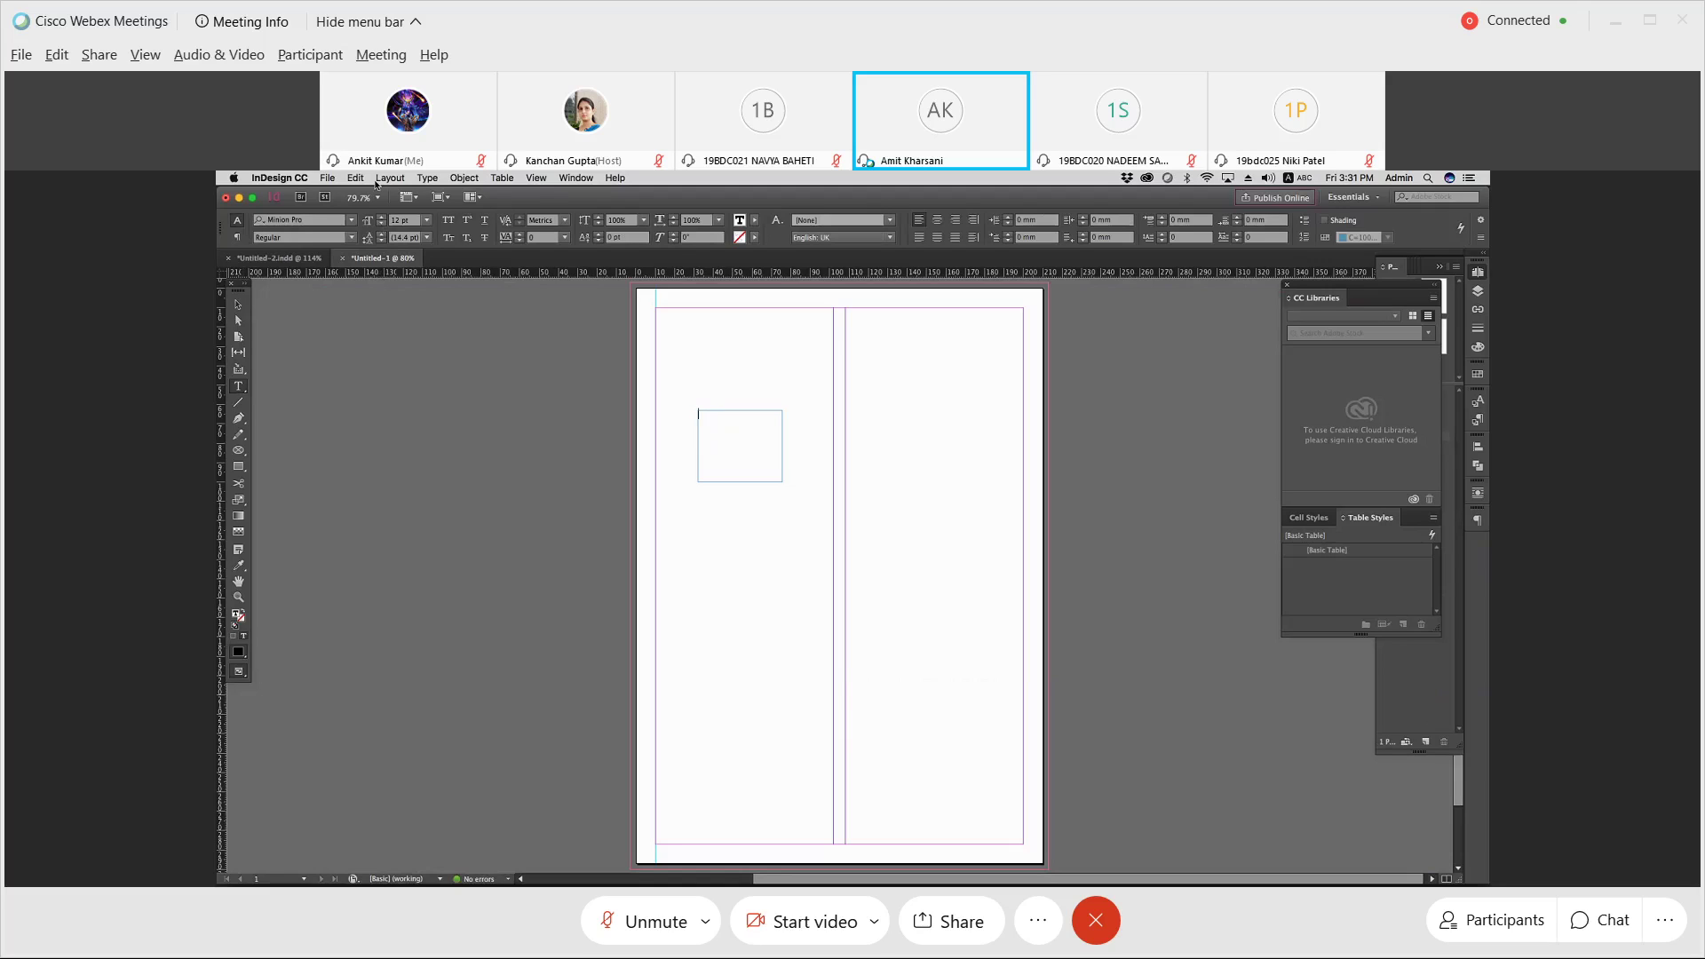
Step: Fill the text frame with placeholder text and delete its second paragraph
{"action": "left_click", "coordinate": [428, 178]}
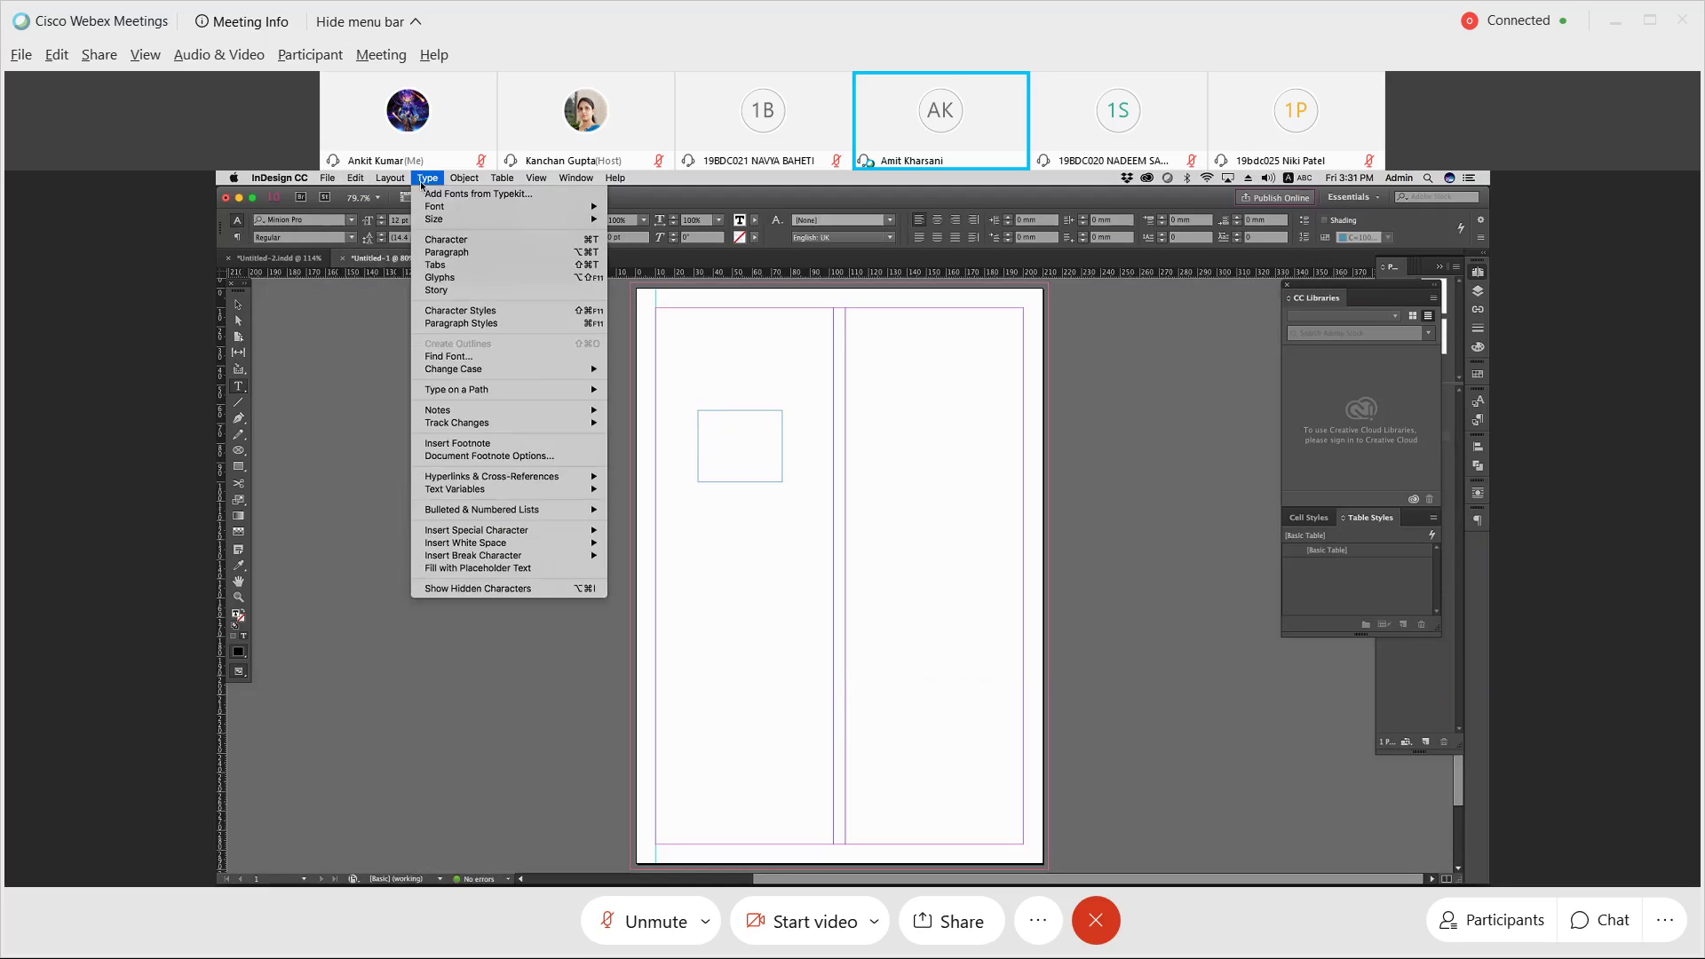
{"action": "left_click", "coordinate": [474, 568]}
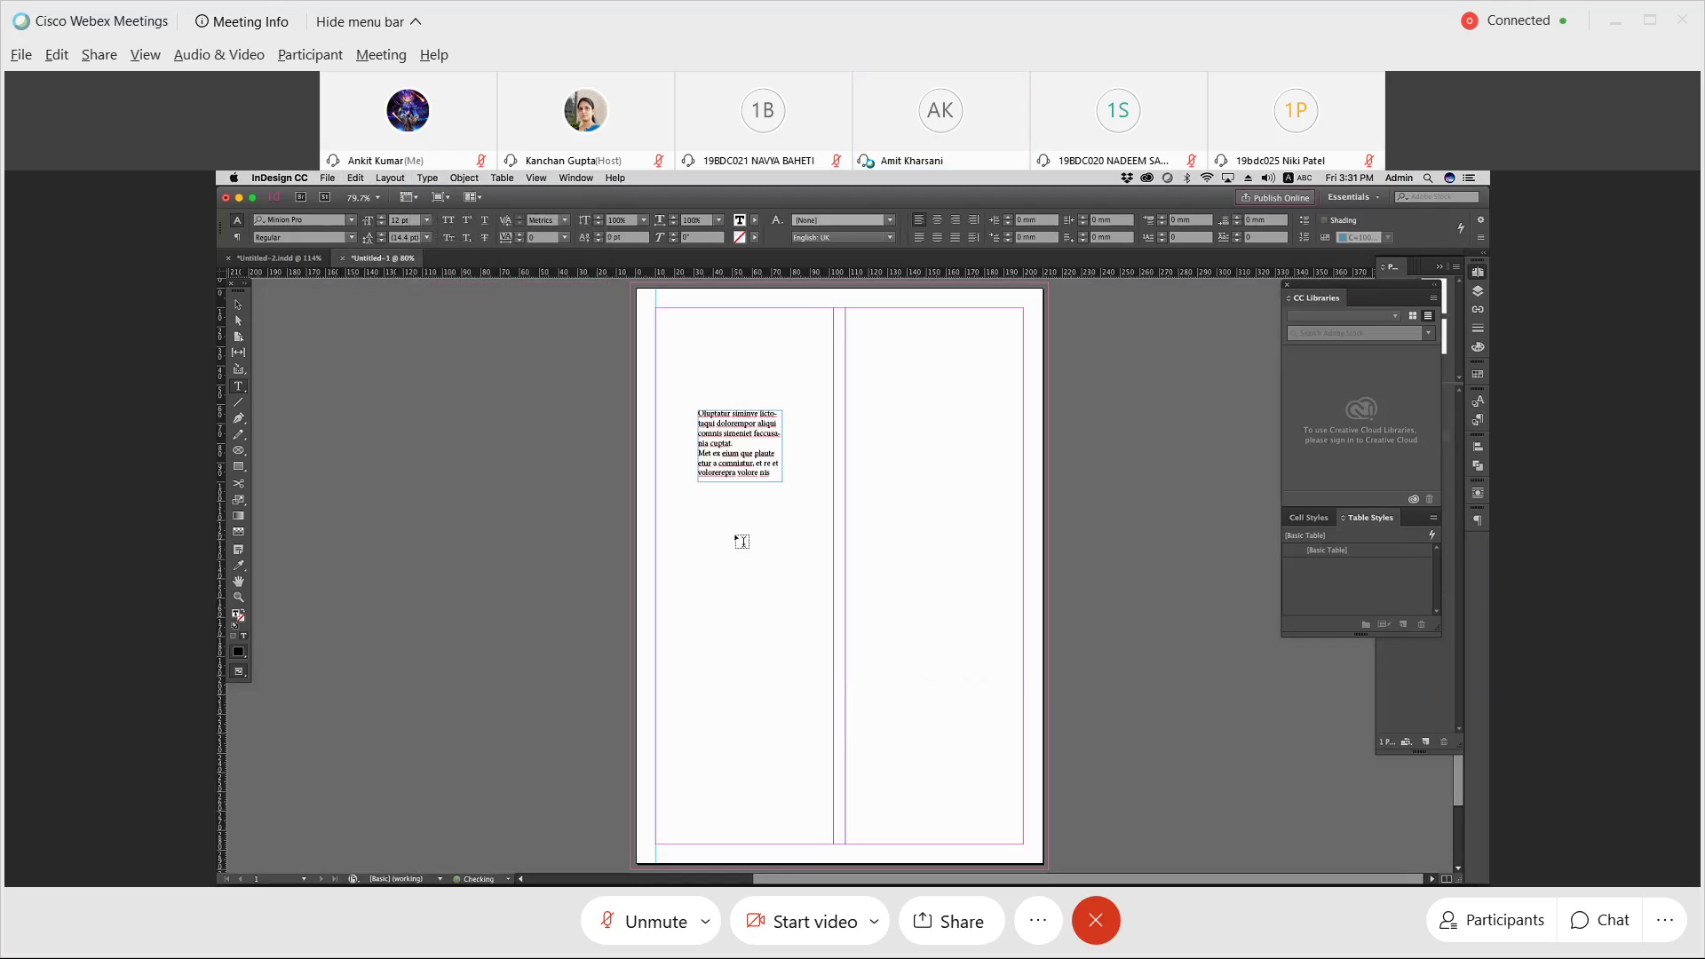
{"action": "left_click_drag", "start_coordinate": [771, 473], "coordinate": [683, 453]}
{"action": "key", "text": "BackSpace"}
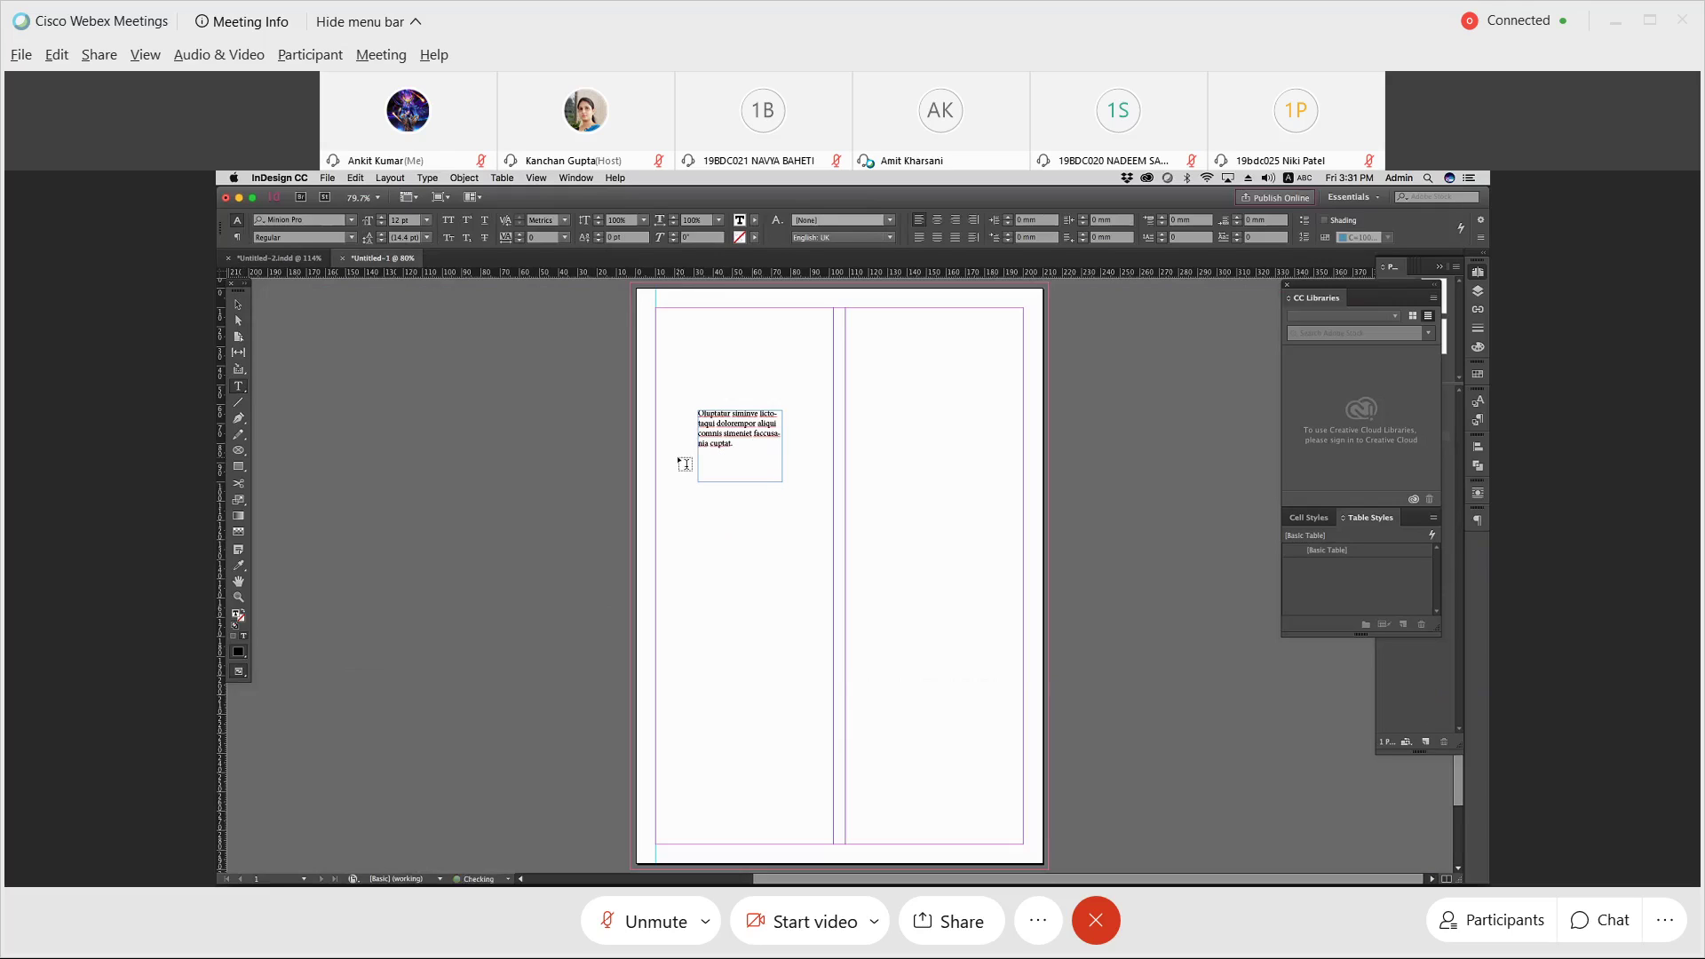
Step: Set the remaining placeholder paragraph to 8 pt
{"action": "left_click", "coordinate": [427, 221]}
{"action": "left_click", "coordinate": [404, 265]}
{"action": "left_click_drag", "start_coordinate": [743, 453], "coordinate": [652, 396]}
{"action": "left_click", "coordinate": [427, 220]}
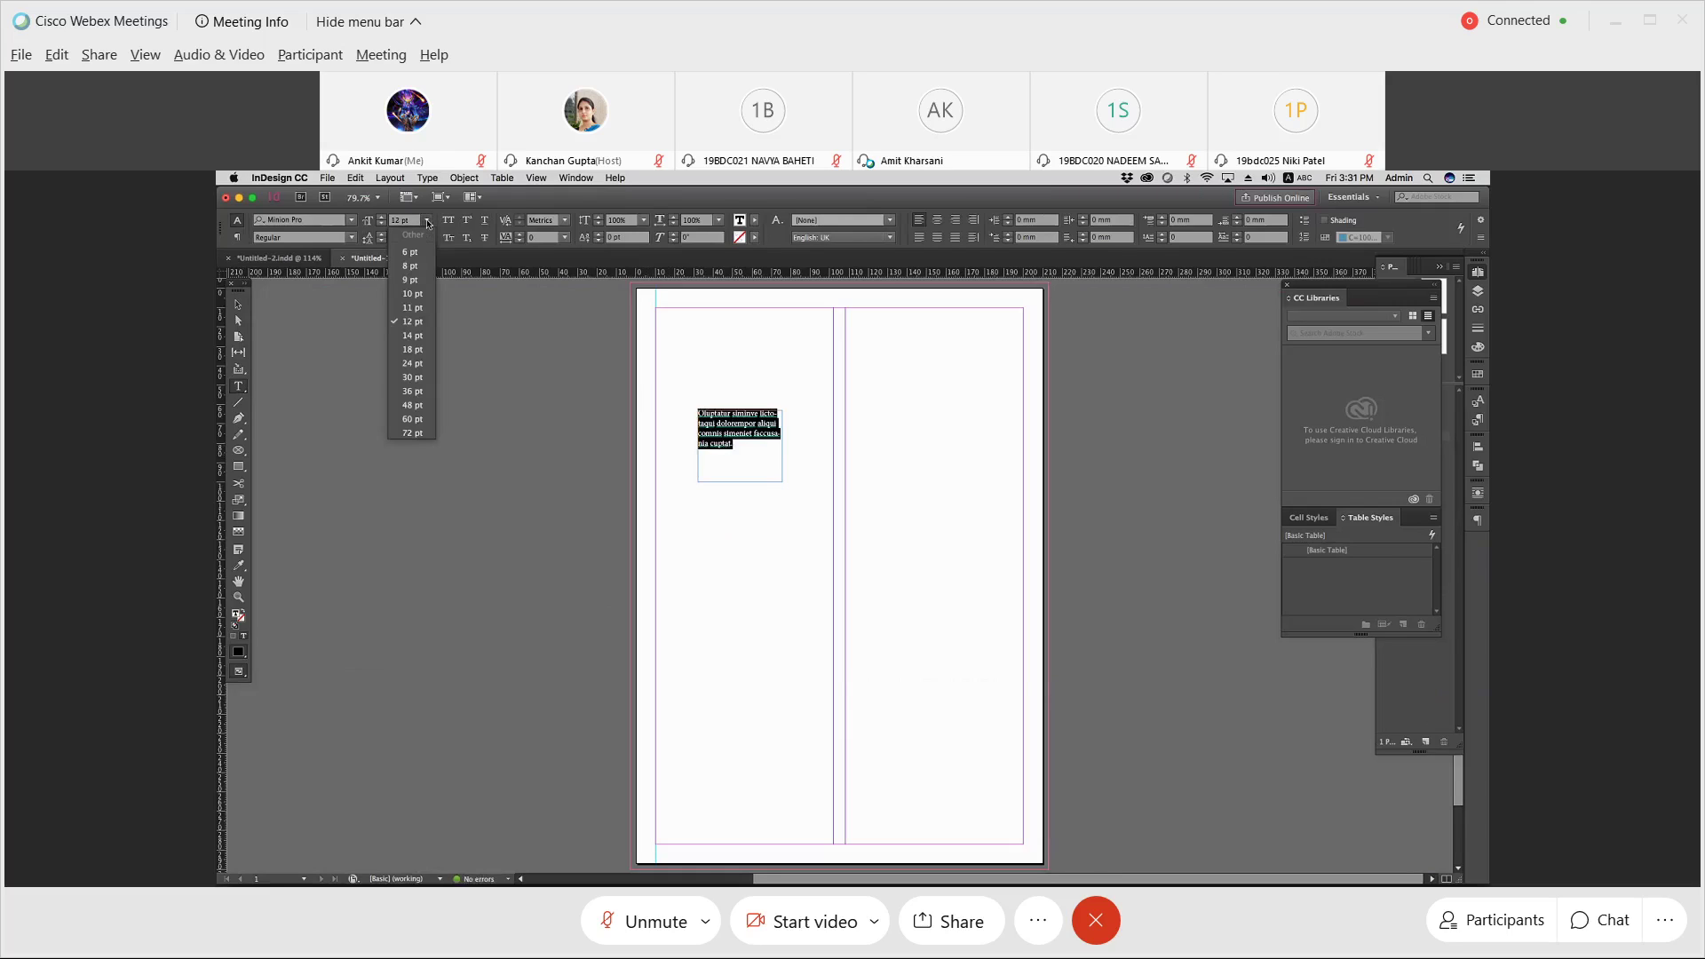
{"action": "left_click", "coordinate": [410, 267]}
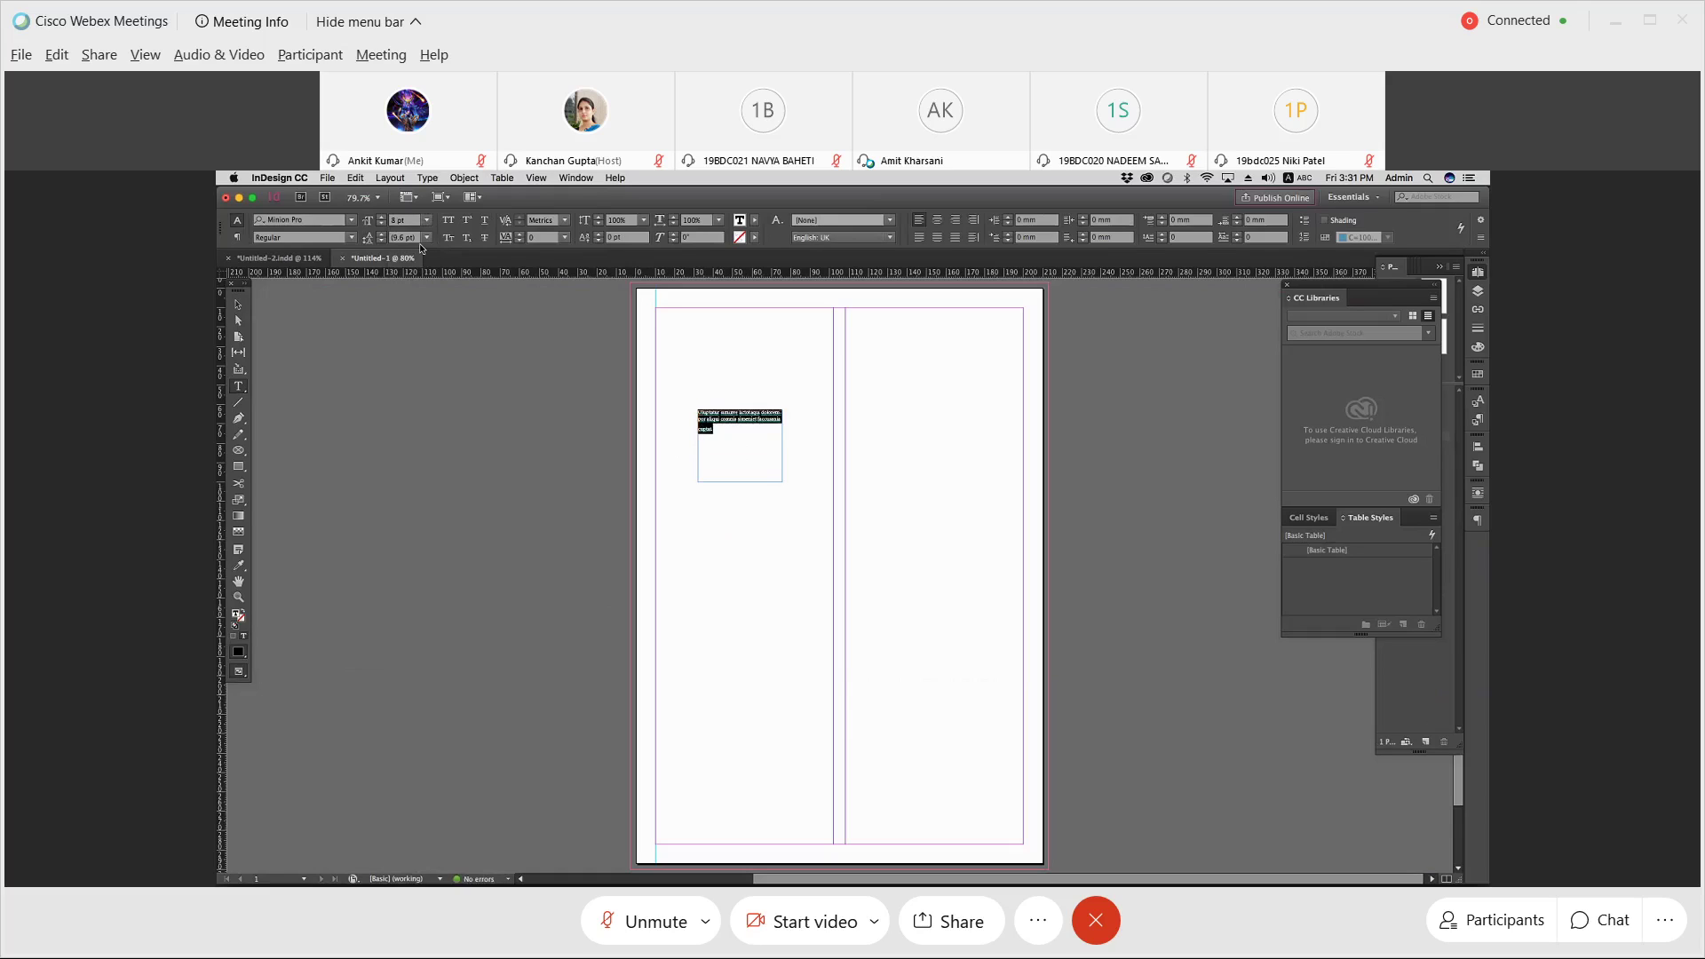
Step: End the placeholder text with a full stop, and move its frame to the second column's left edge near mid-page, about 29 mm wide
{"action": "left_click", "coordinate": [240, 305]}
{"action": "double_click", "coordinate": [714, 428]}
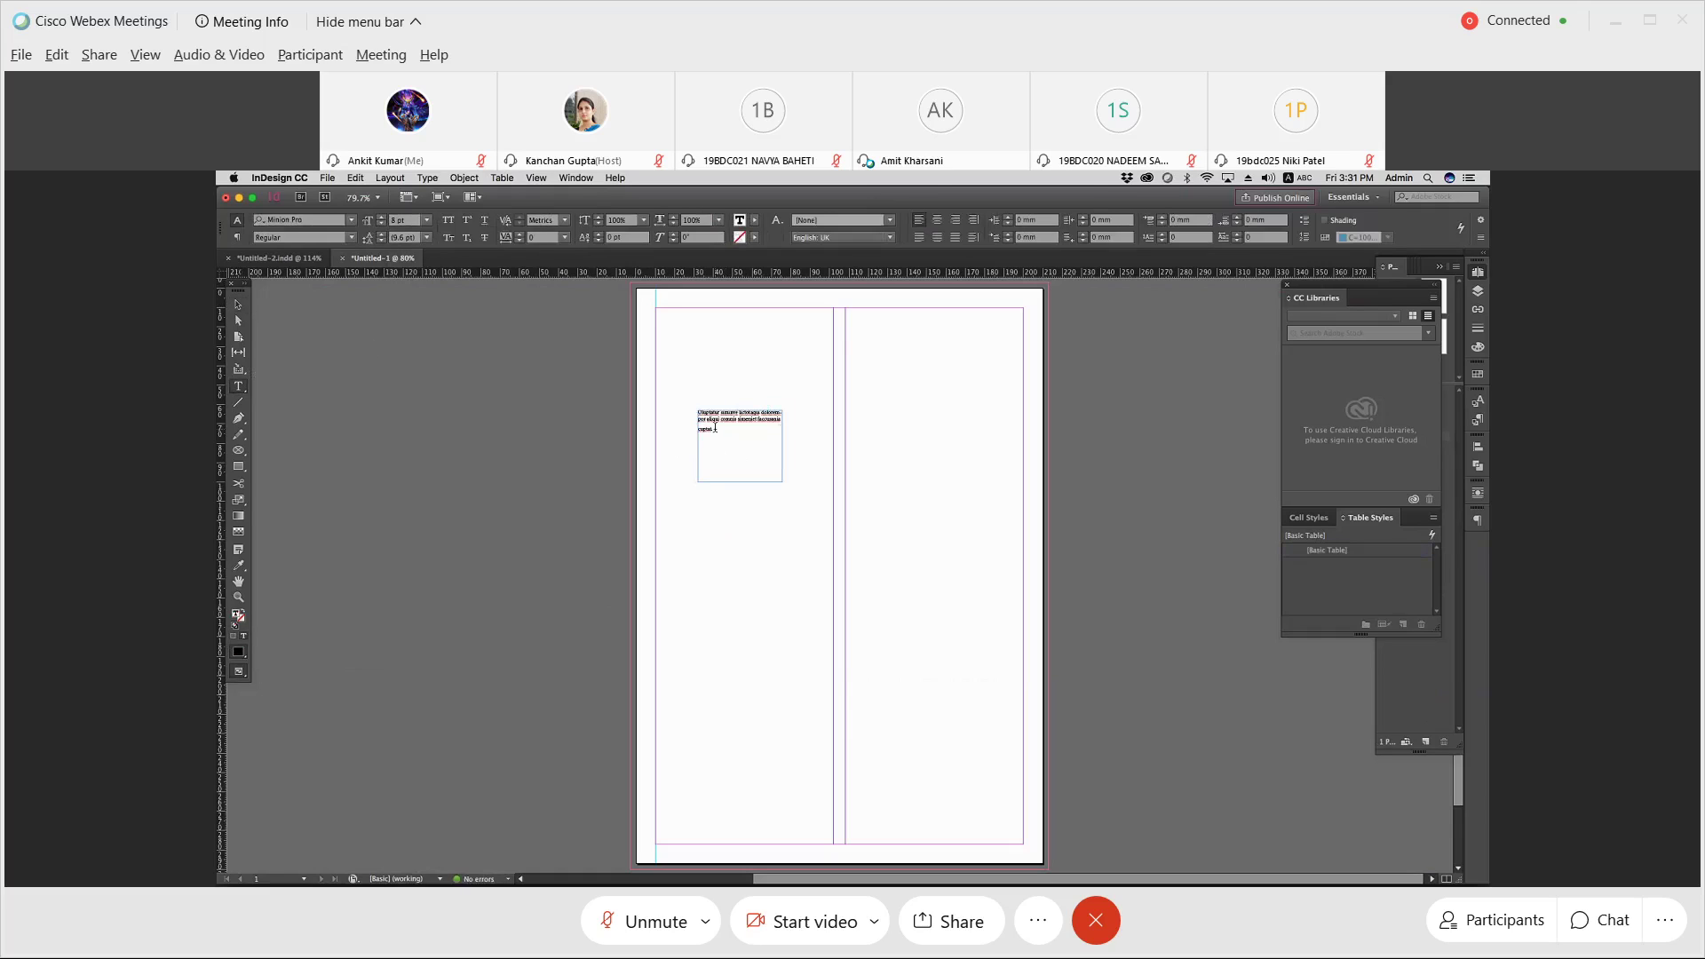
{"action": "type", "text": "."}
{"action": "left_click", "coordinate": [238, 307]}
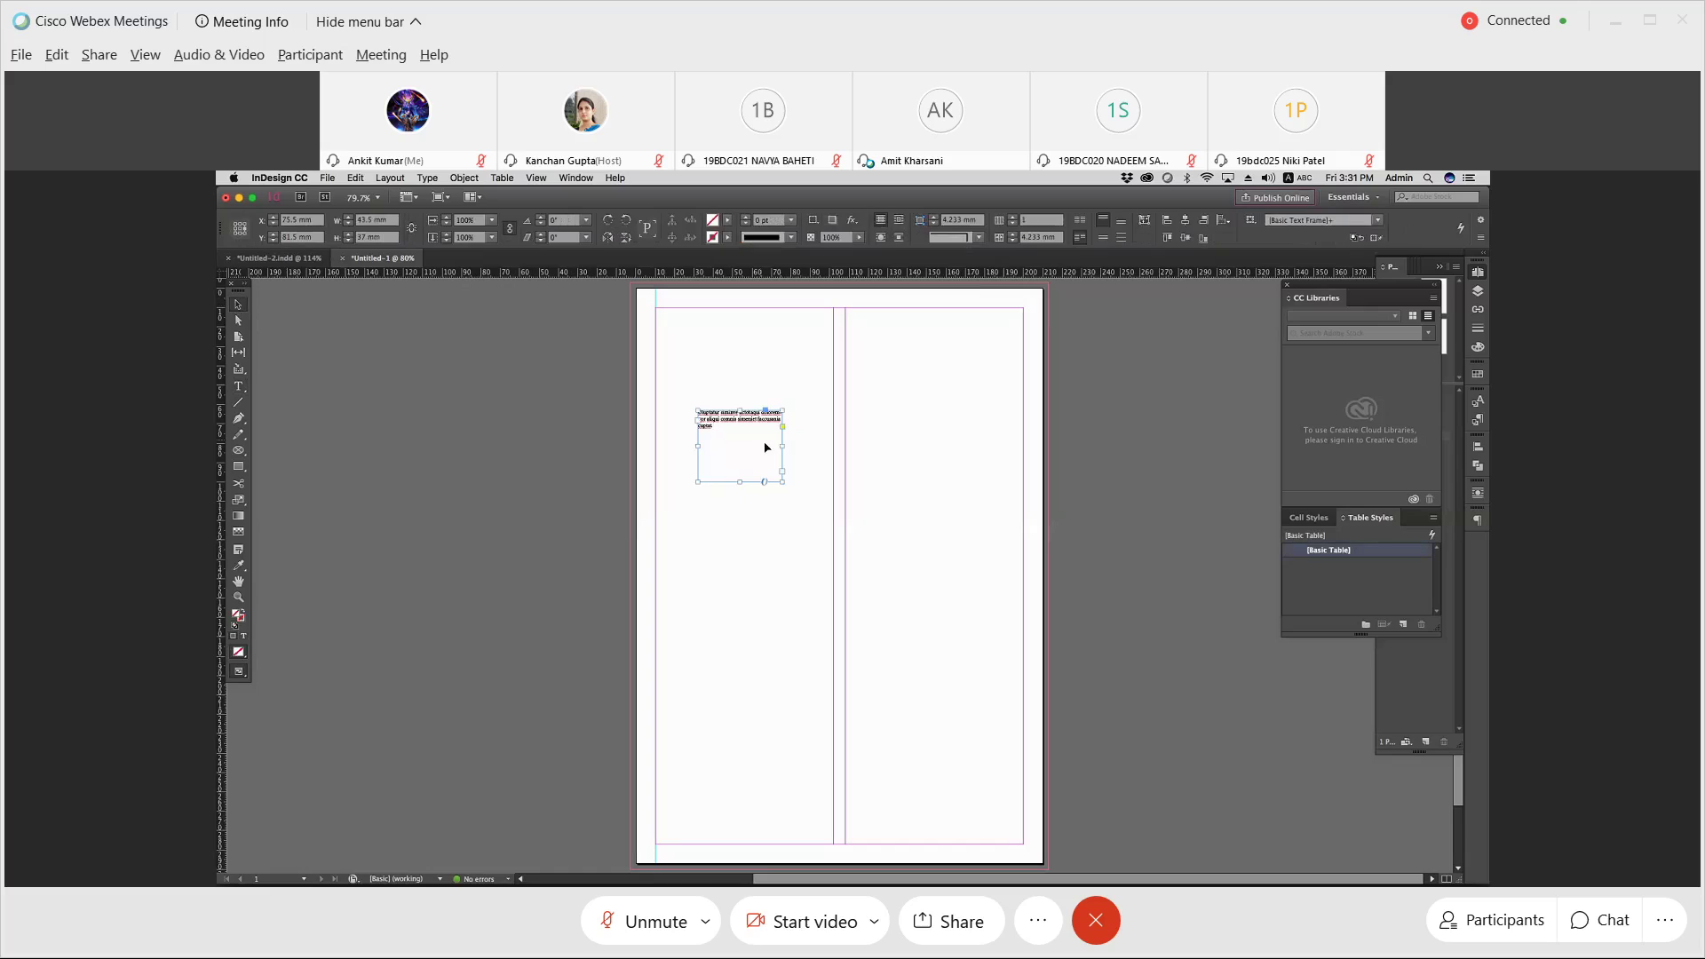
{"action": "left_click_drag", "start_coordinate": [778, 447], "coordinate": [867, 568]}
{"action": "left_click", "coordinate": [700, 512]}
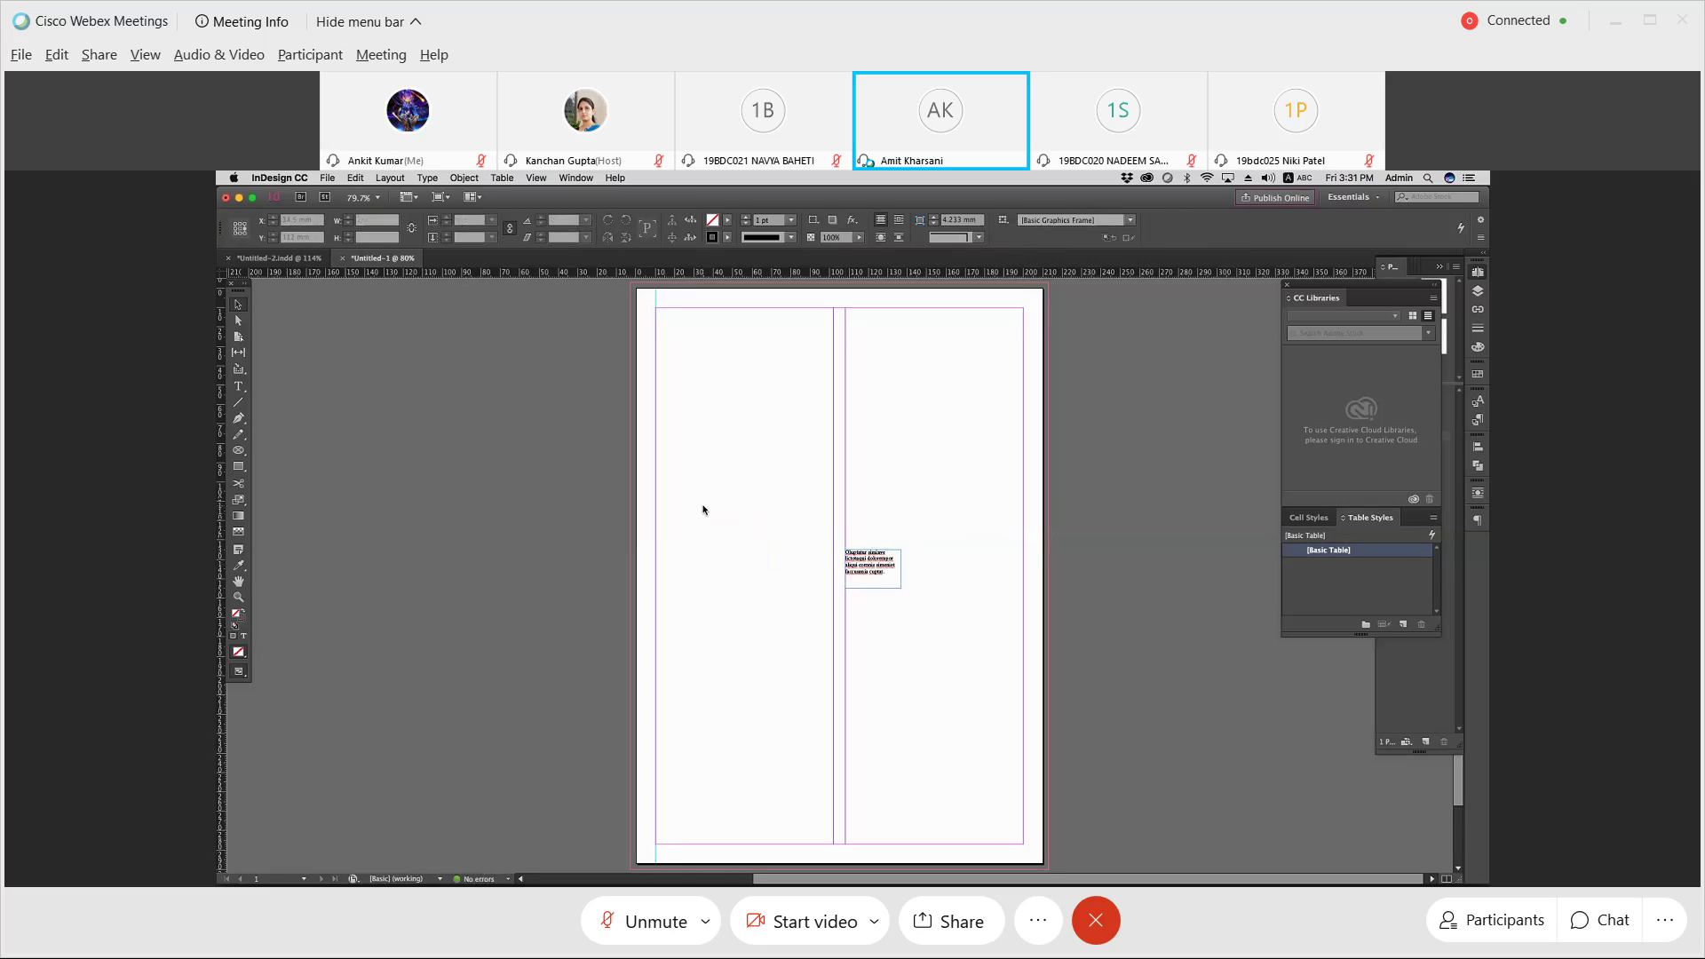
Step: Place the scissors photo from the ctb pics folder across the full width of the first column's upper part
{"action": "key", "text": "super+d"}
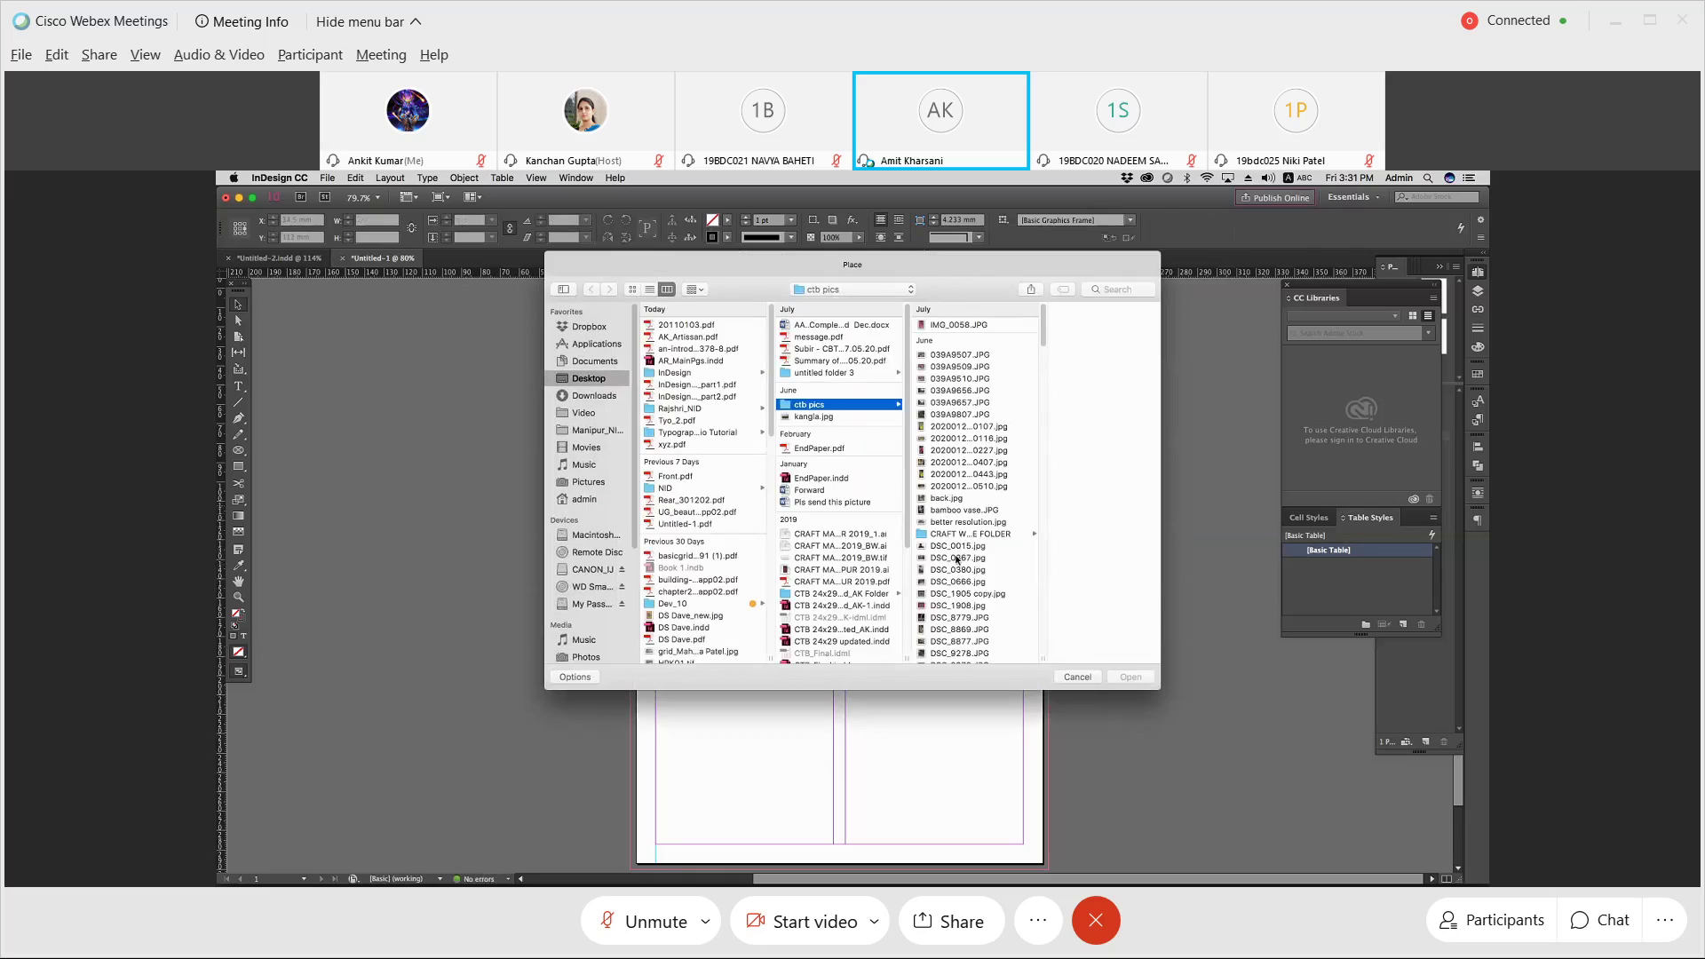
{"action": "left_click", "coordinate": [956, 560]}
{"action": "key", "text": "Return"}
{"action": "left_click", "coordinate": [825, 553]}
{"action": "mouse_move", "coordinate": [826, 557]}
{"action": "left_mouse_down"}
{"action": "mouse_move", "coordinate": [656, 340]}
{"action": "mouse_move", "coordinate": [755, 560]}
{"action": "mouse_move", "coordinate": [700, 452]}
{"action": "mouse_move", "coordinate": [721, 455]}
{"action": "left_mouse_up"}
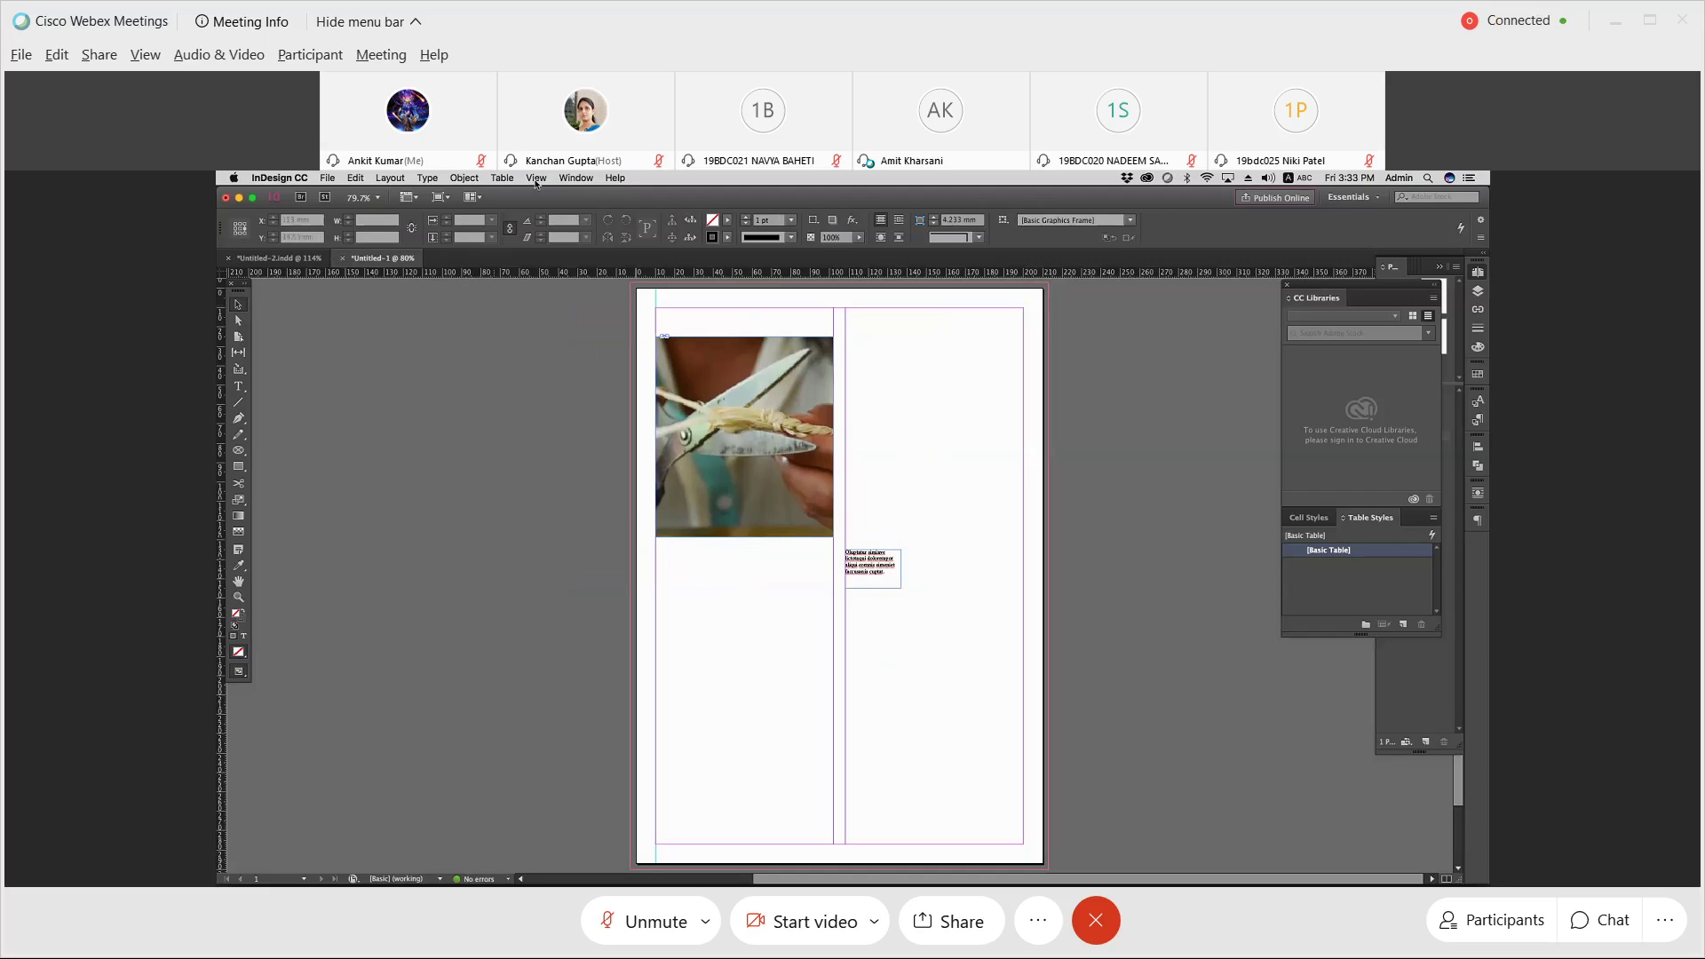
Step: Fit the small caption frame to its text and align its bottom with the scissors photo's lower edge
{"action": "left_click", "coordinate": [873, 569]}
{"action": "key", "text": "super+2"}
{"action": "left_click", "coordinate": [866, 695]}
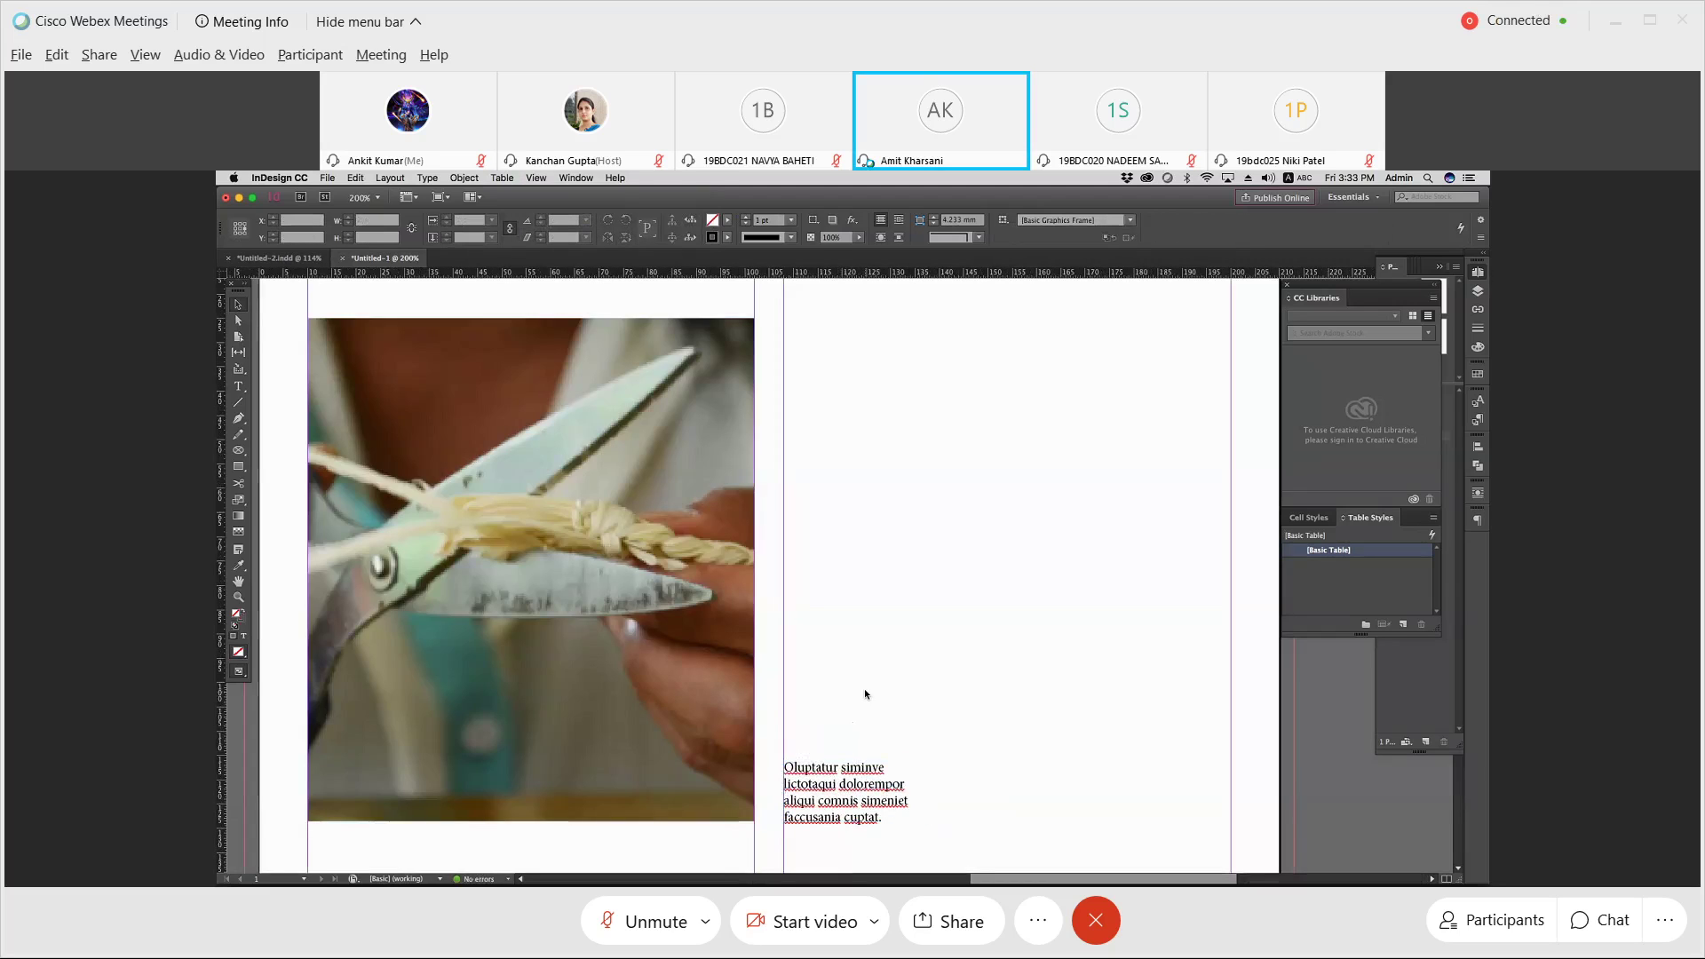
{"action": "scroll", "coordinate": [866, 693], "scroll_direction": "down", "scroll_amount": 3}
{"action": "scroll", "coordinate": [865, 692], "scroll_direction": "down", "scroll_amount": 1}
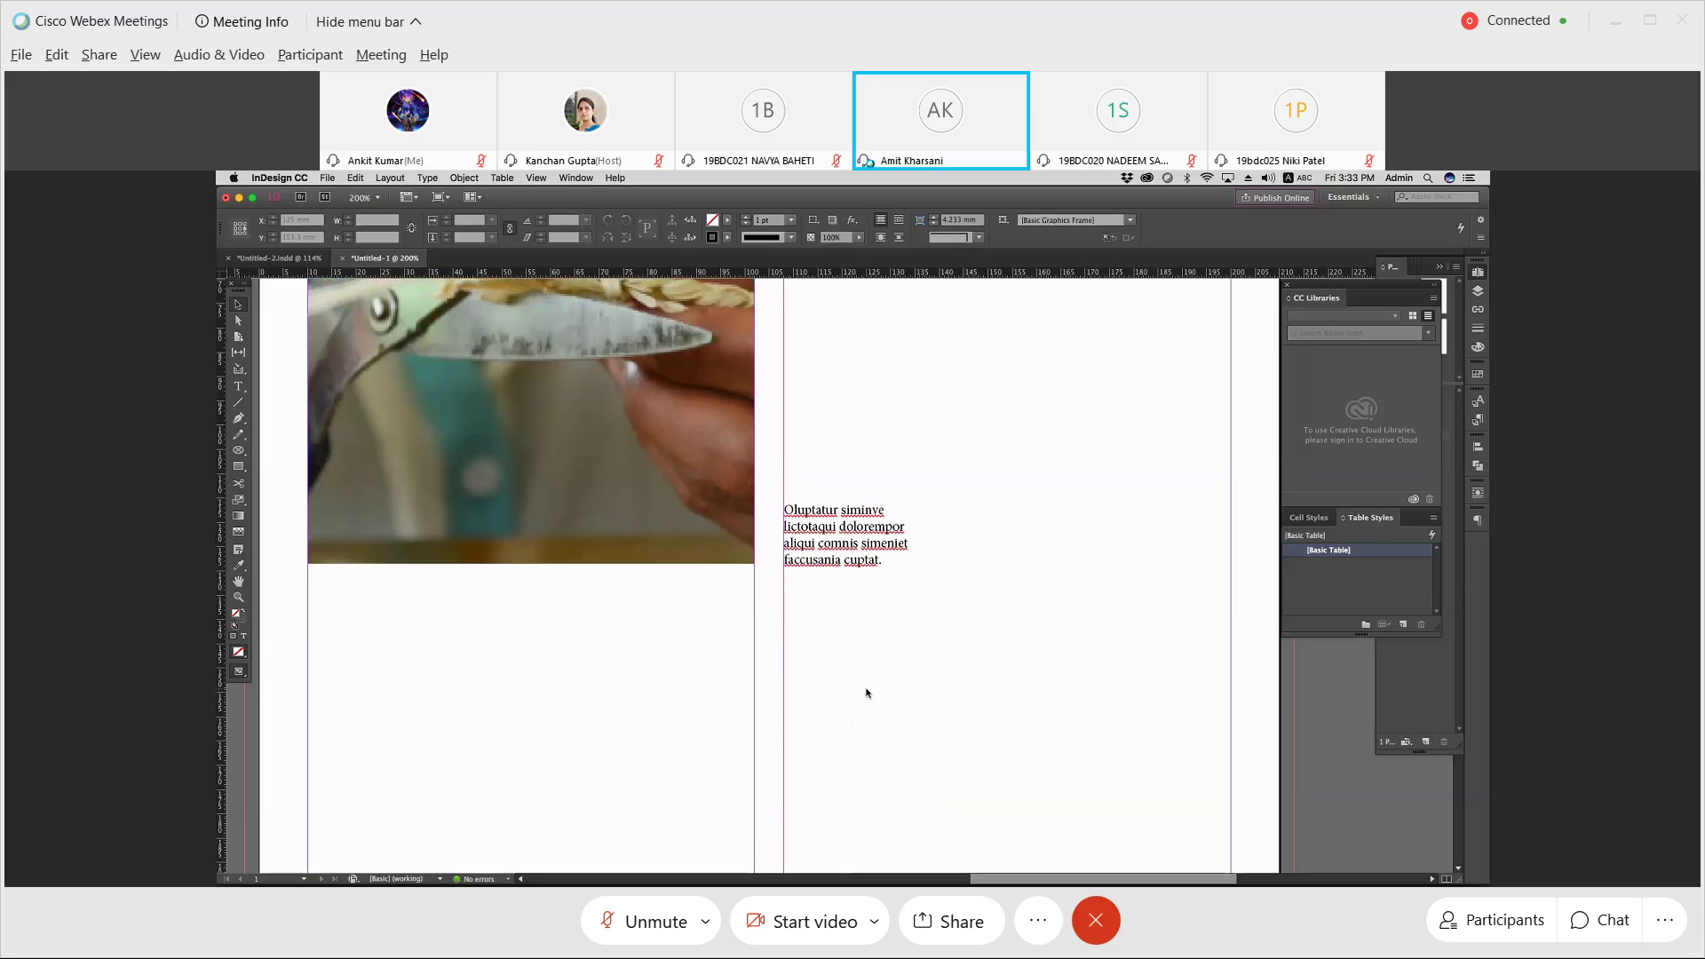
{"action": "key", "text": "super+0"}
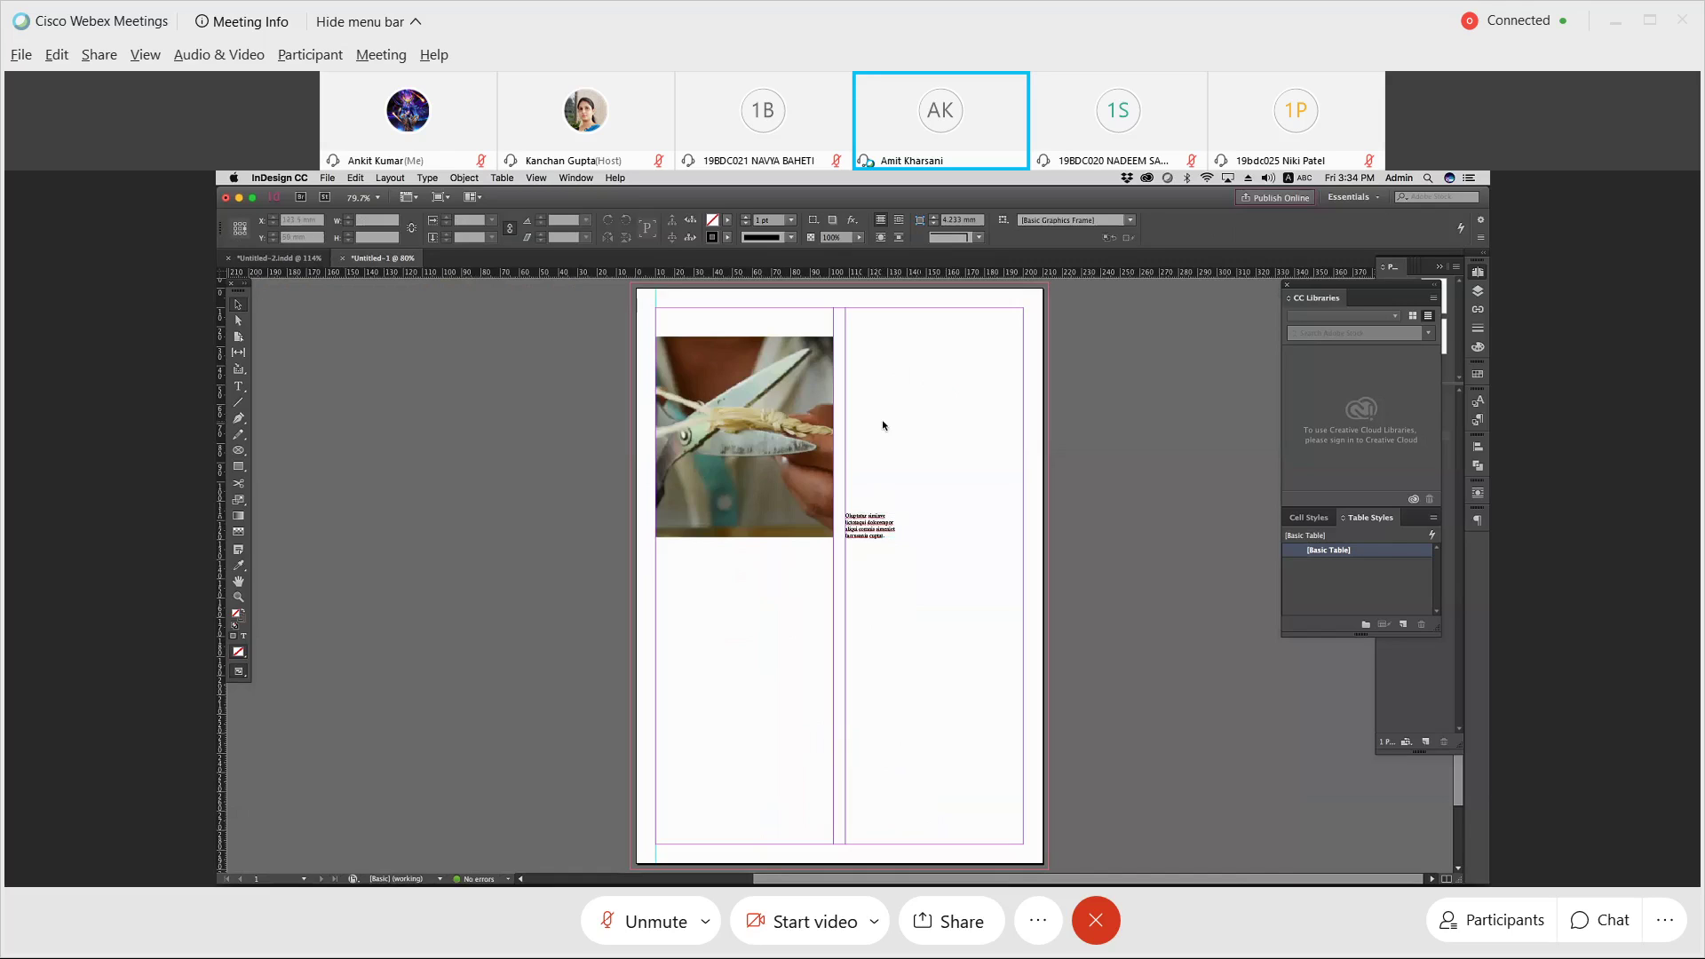
Step: Copy the caption higher in the second column, make the copy's frame about 92 mm wide, and enlarge its text to 22 pt
{"action": "left_click", "coordinate": [872, 535]}
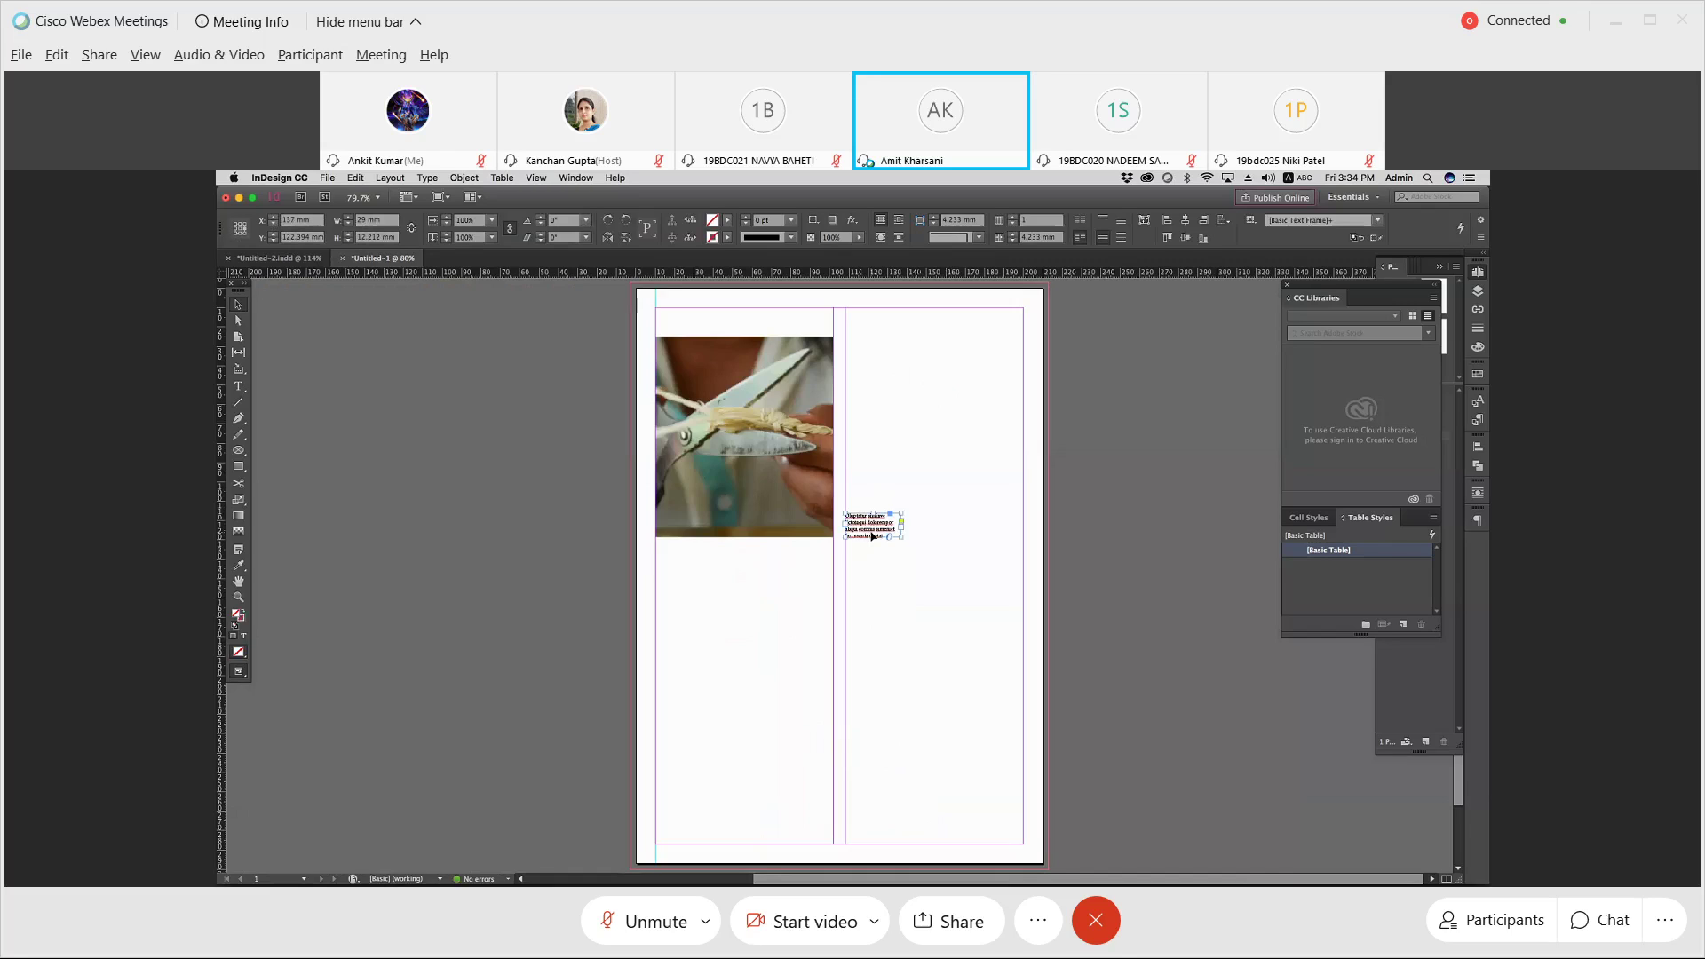
{"action": "left_click_drag", "start_coordinate": [871, 535], "coordinate": [1021, 449], "text": "alt"}
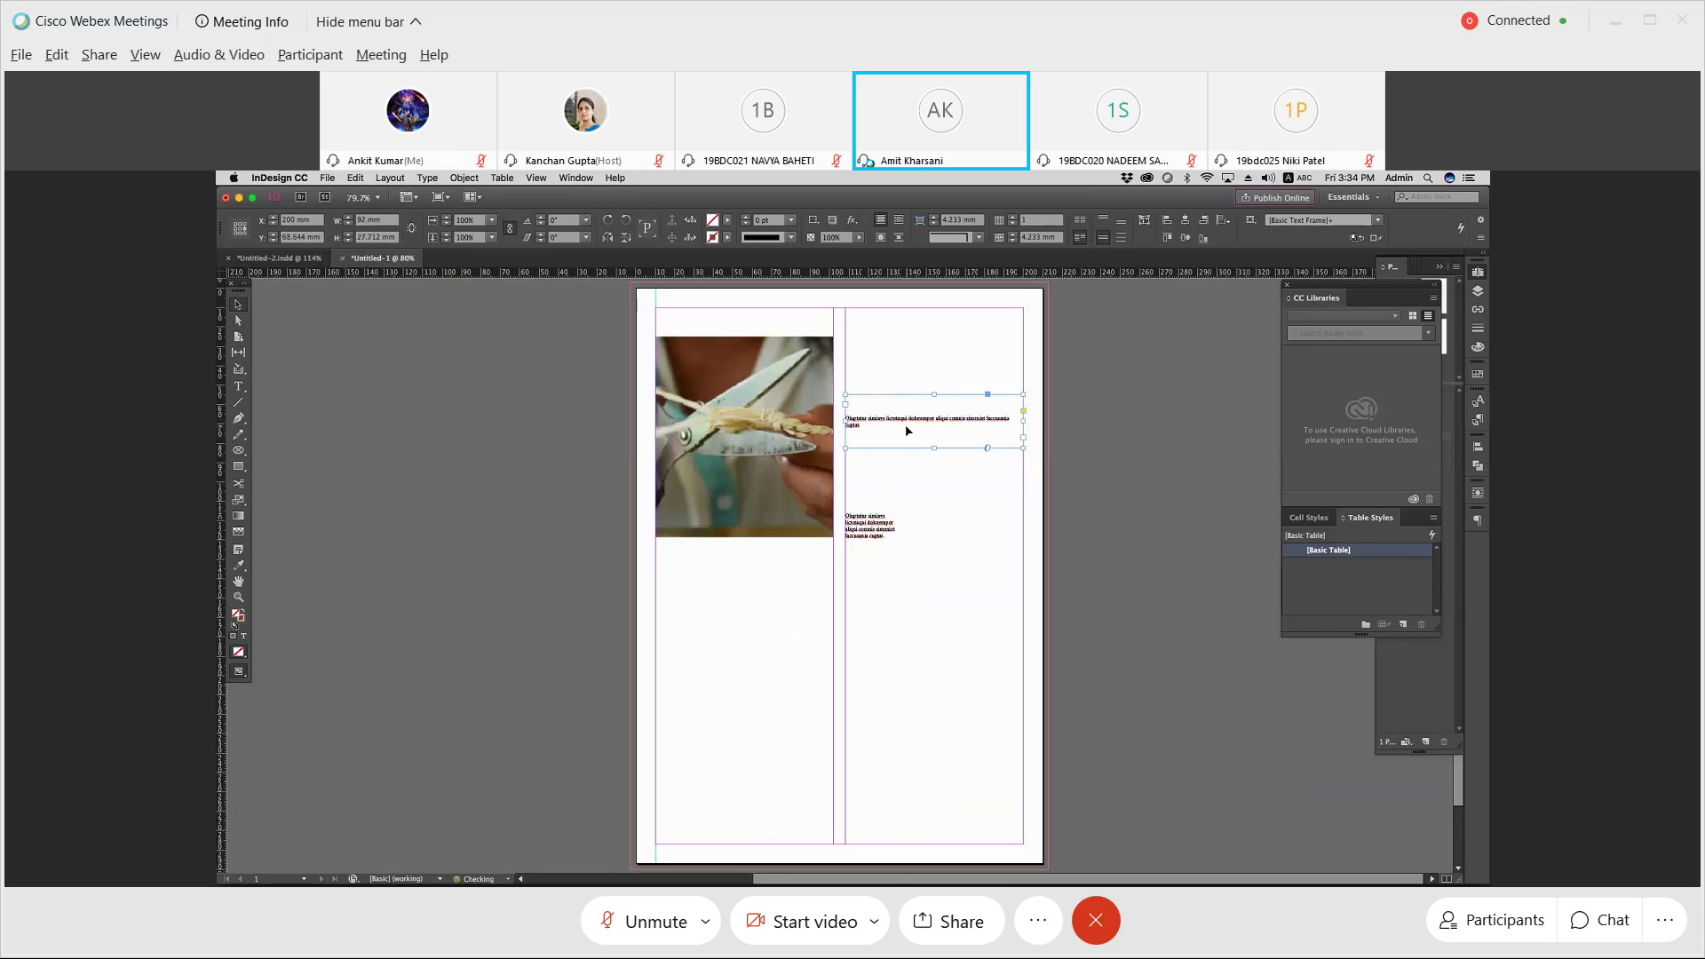
{"action": "double_click", "coordinate": [907, 430]}
{"action": "key", "text": "ctrl+a"}
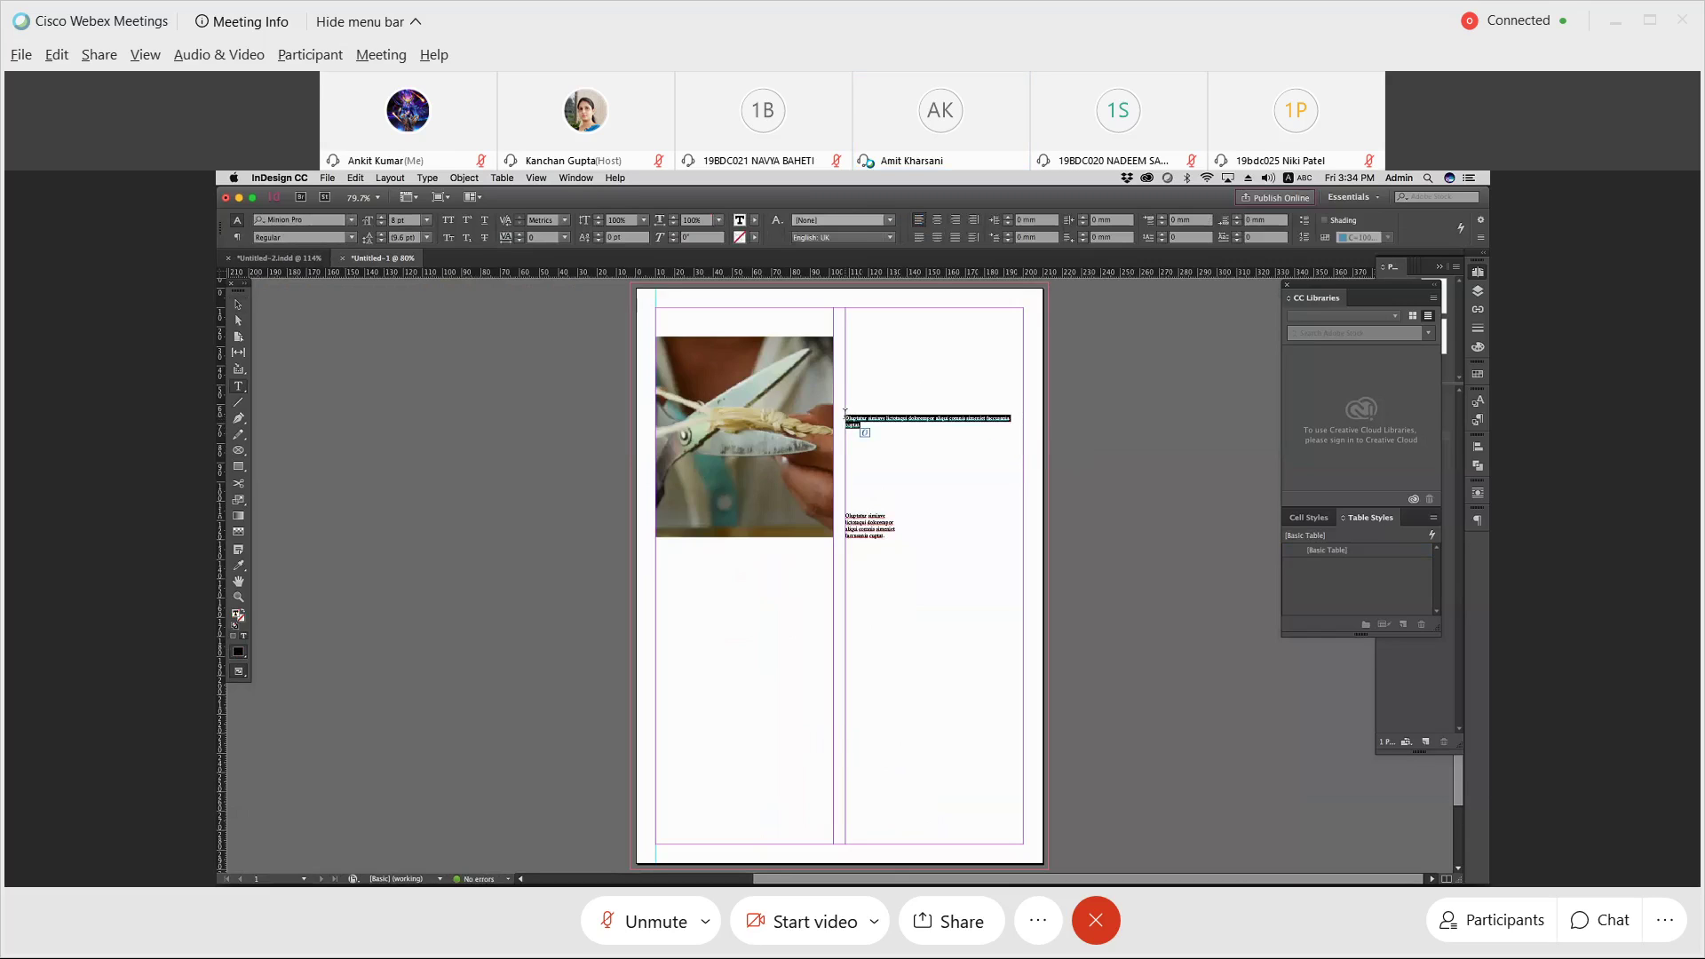
{"action": "key", "text": "super+shift+period"}
{"action": "key", "text": "super+shift+period"}
{"action": "key", "text": "super+shift+period"}
{"action": "key", "text": "super+shift+period"}
{"action": "key", "text": "super+shift+period"}
{"action": "key", "text": "super+shift+period"}
{"action": "key", "text": "super+shift+period"}
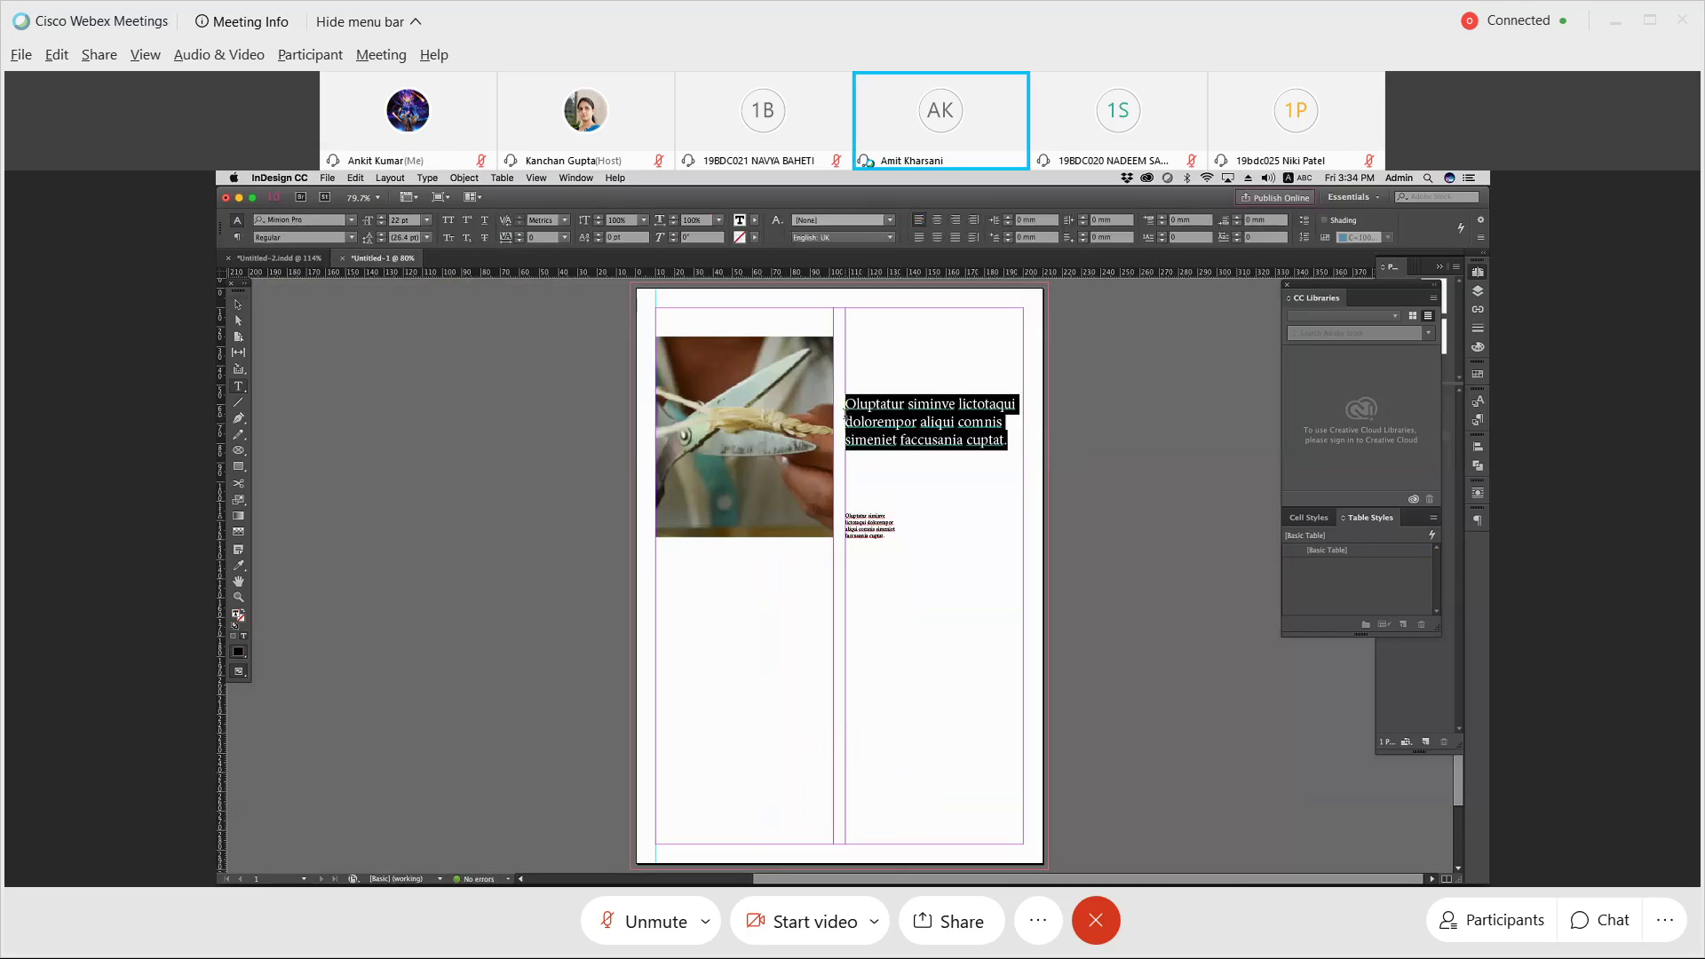
Step: Format the large quote text as Book Antiqua Italic at 20 pt and align it to the centre
{"action": "left_click", "coordinate": [353, 222]}
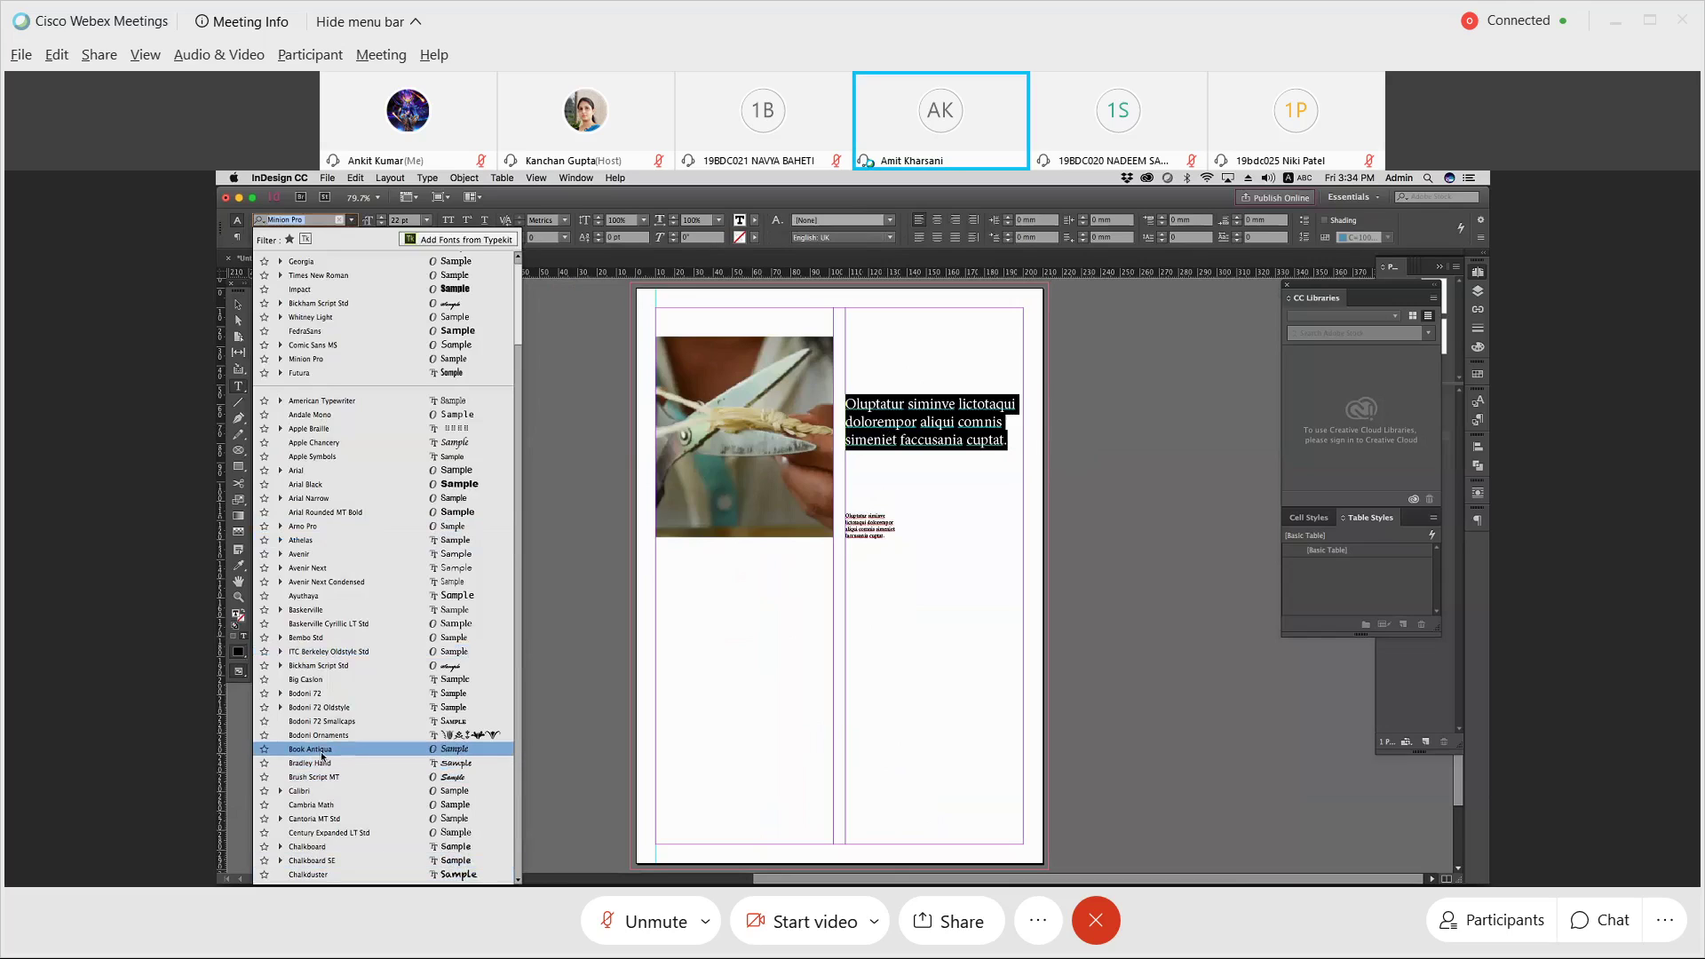
{"action": "left_click", "coordinate": [310, 749]}
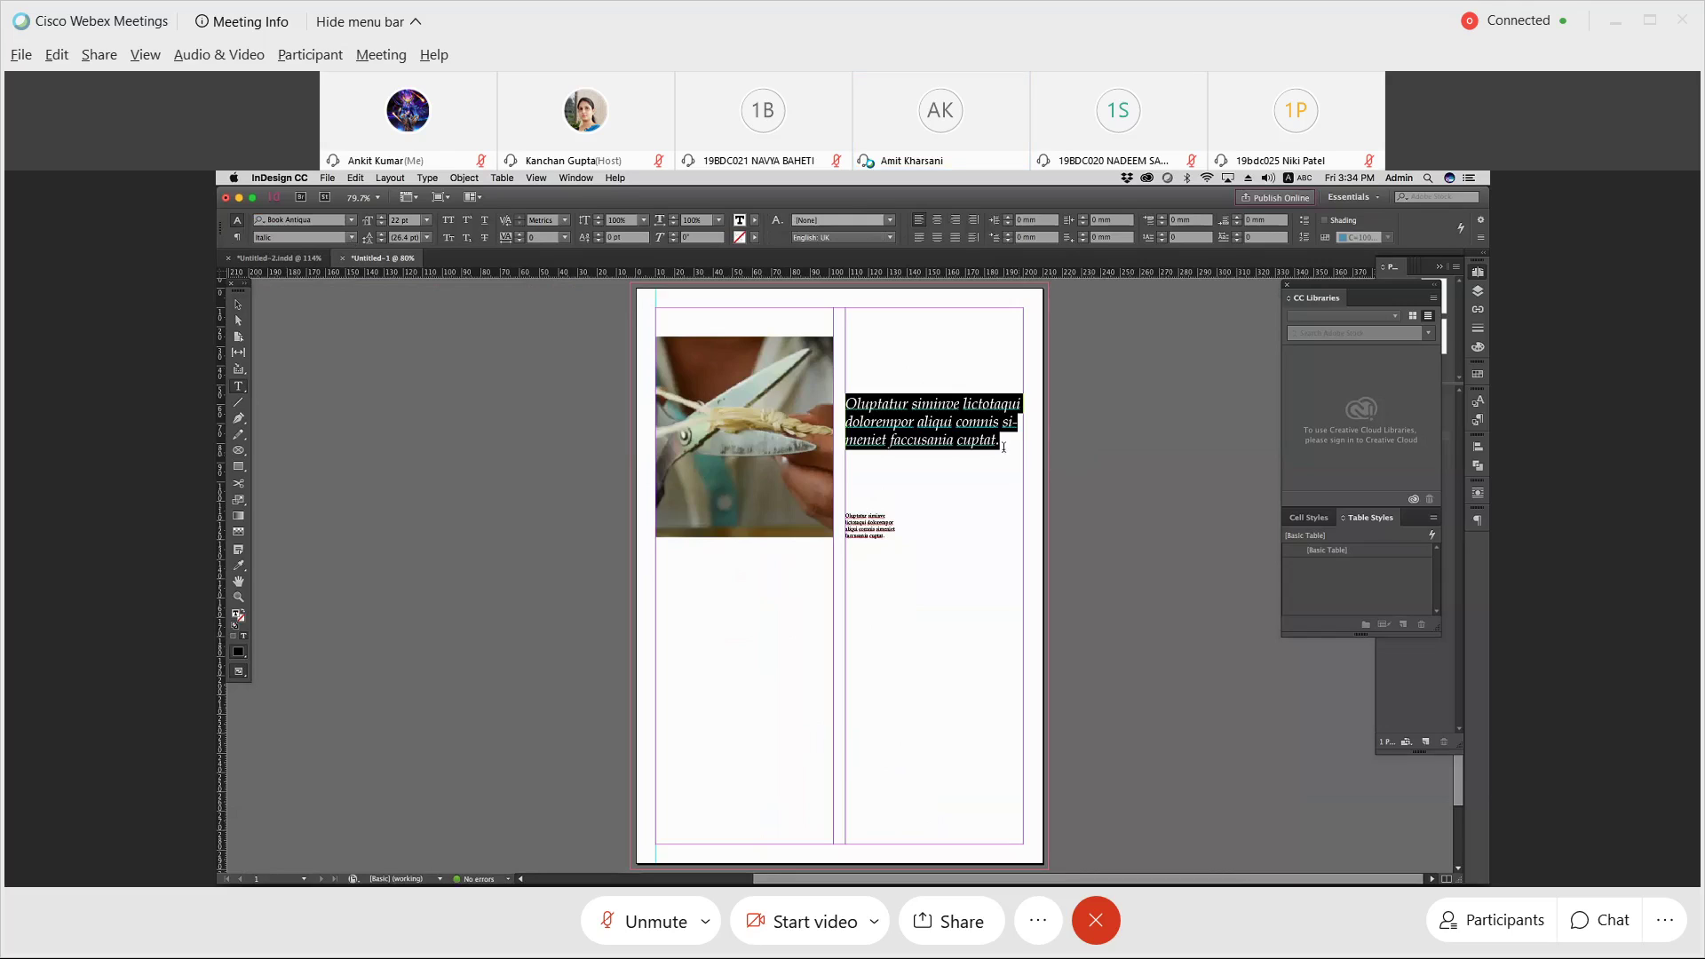
{"action": "left_click", "coordinate": [382, 225]}
{"action": "left_click", "coordinate": [382, 225]}
{"action": "left_click", "coordinate": [977, 439]}
{"action": "left_click_drag", "start_coordinate": [977, 438], "coordinate": [854, 389]}
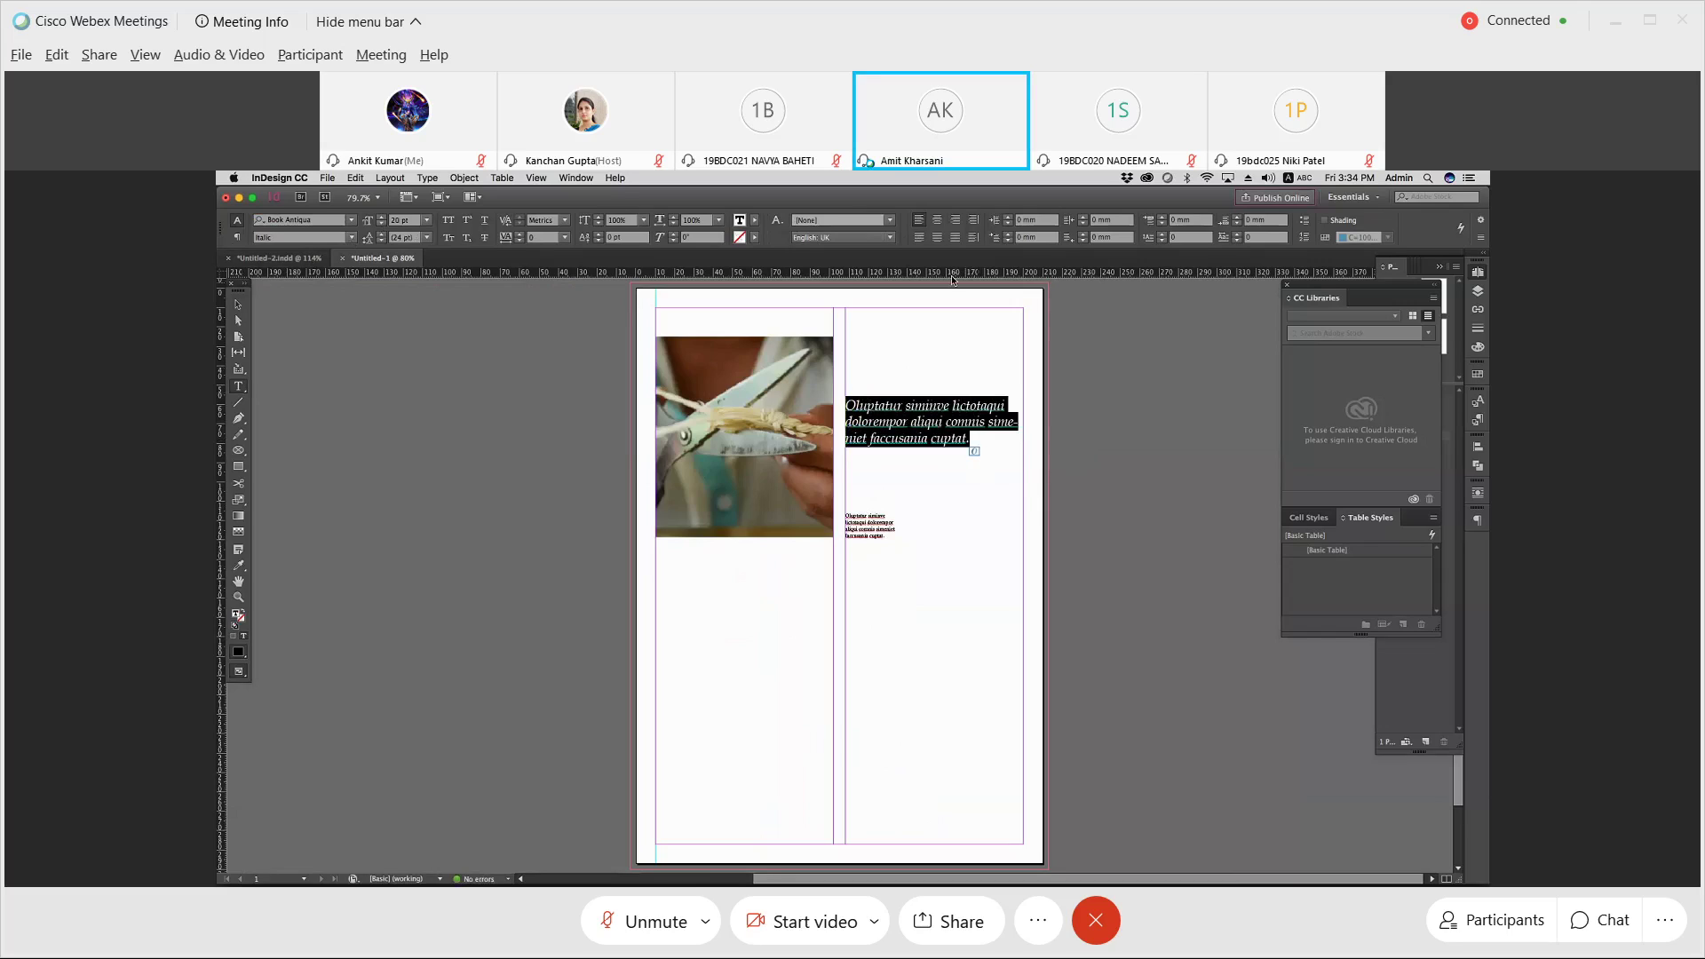
{"action": "left_click", "coordinate": [937, 222]}
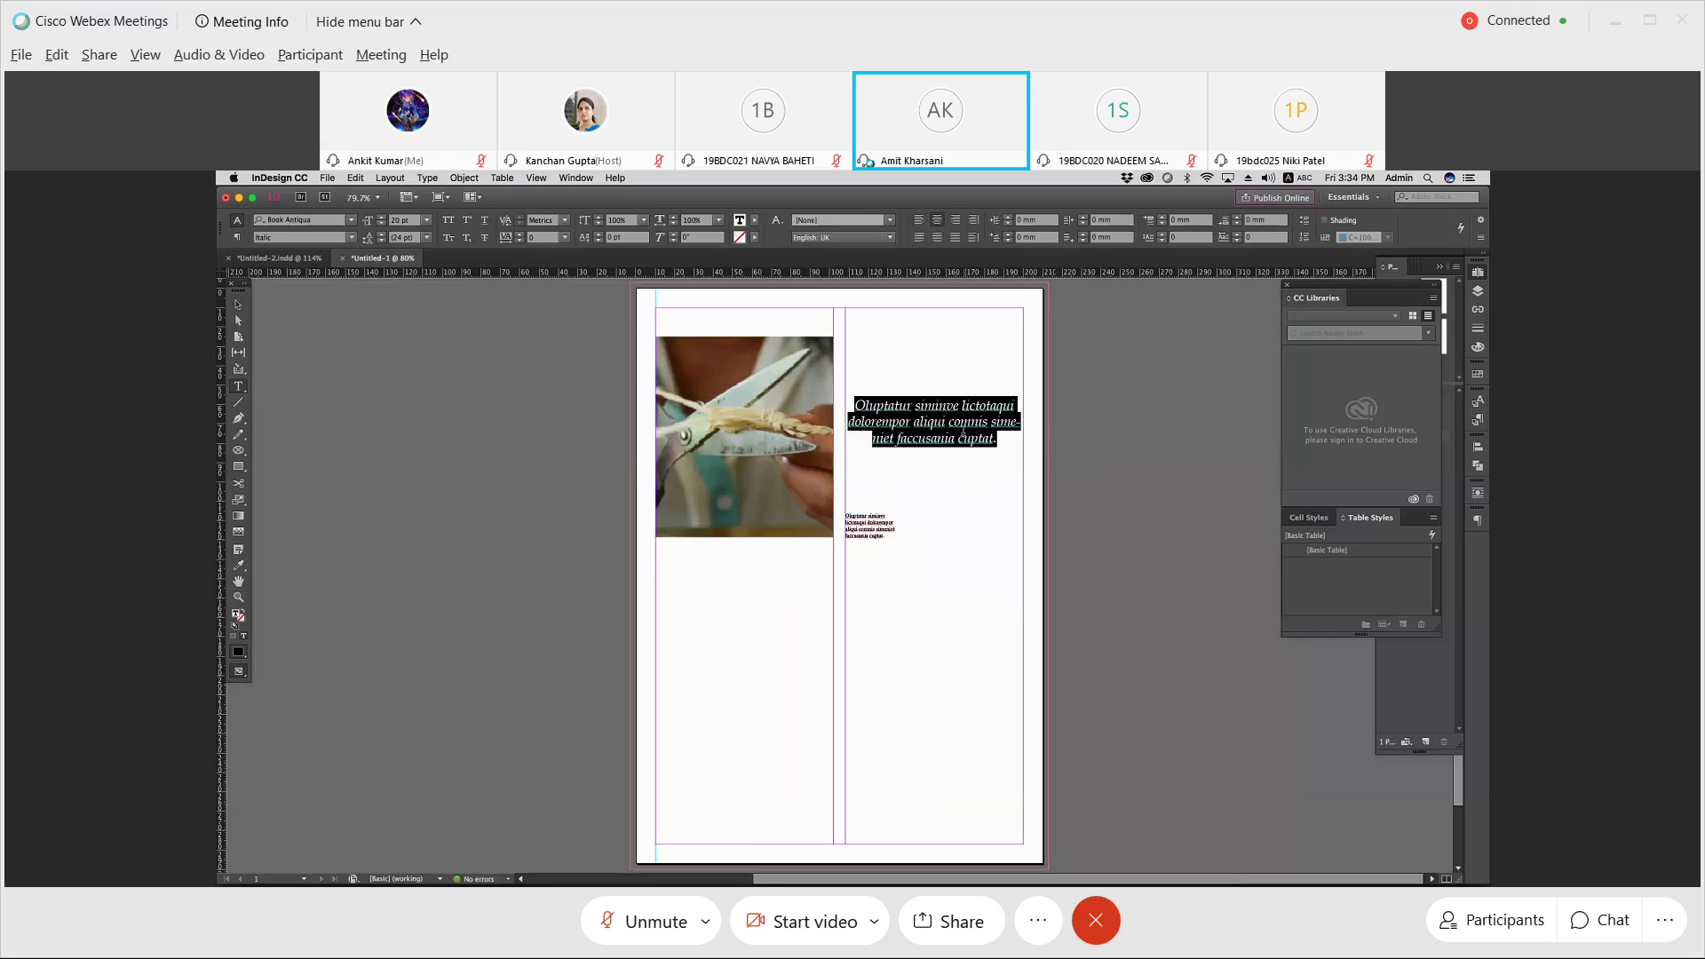
Step: Insert a discretionary hyphen before "simeniet" to keep the word on one line, and shift the quote frame slightly upward
{"action": "left_click", "coordinate": [965, 433]}
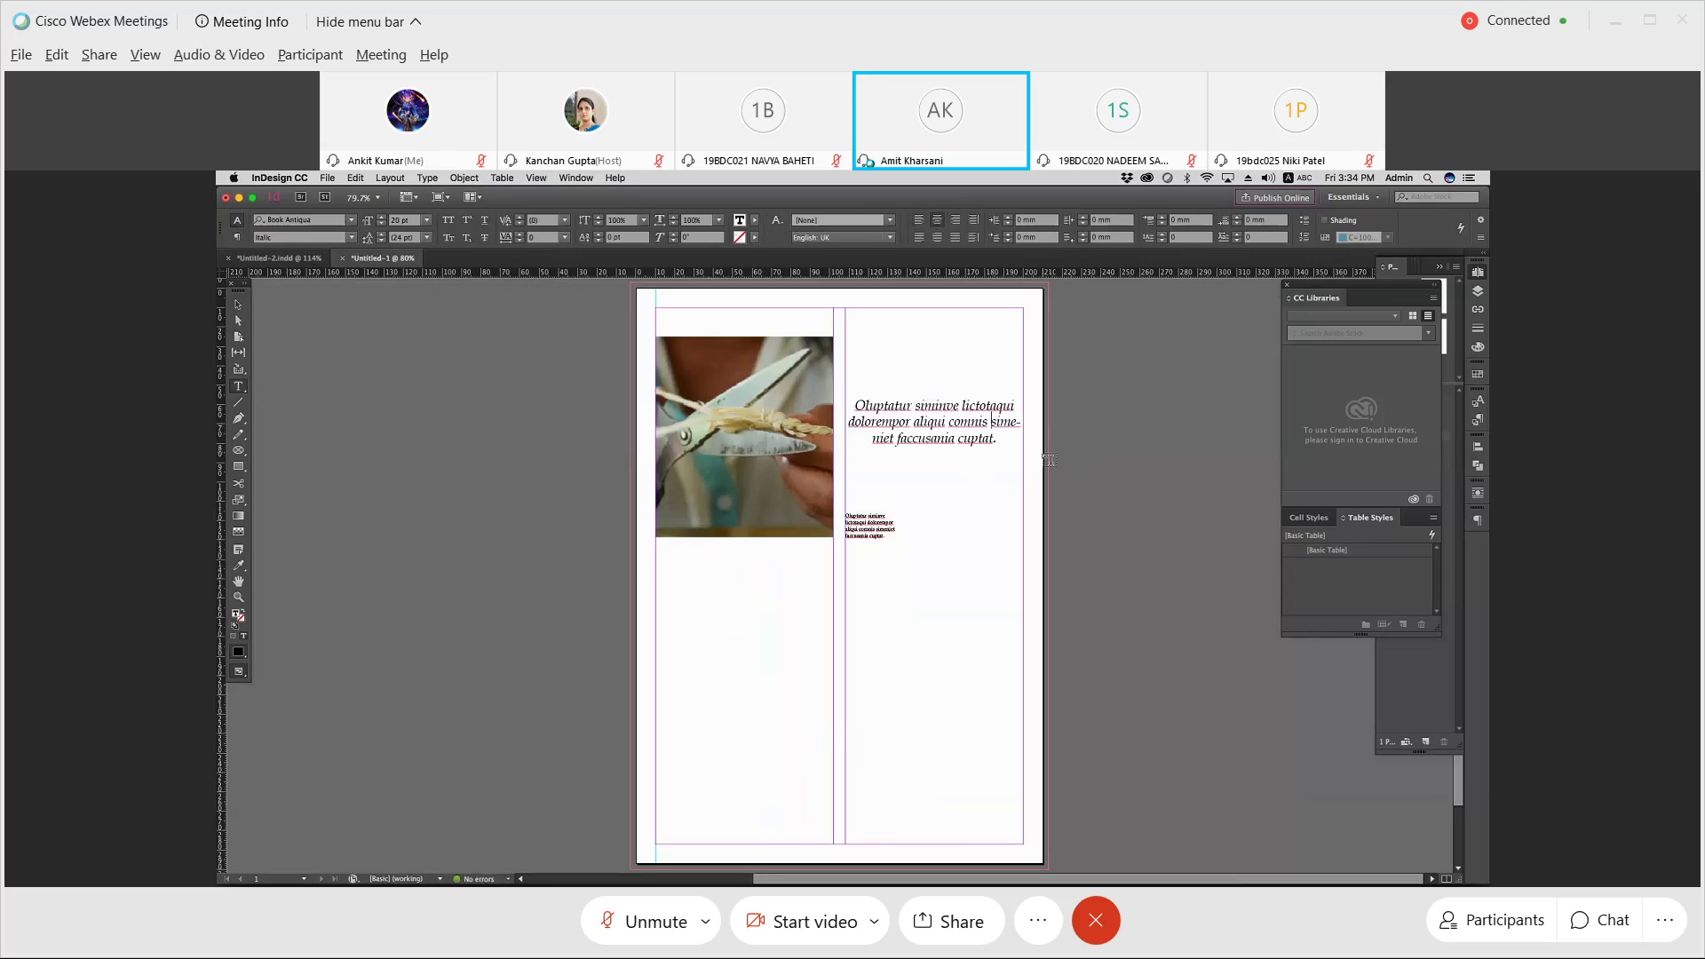
{"action": "key", "text": "super+shift+minus"}
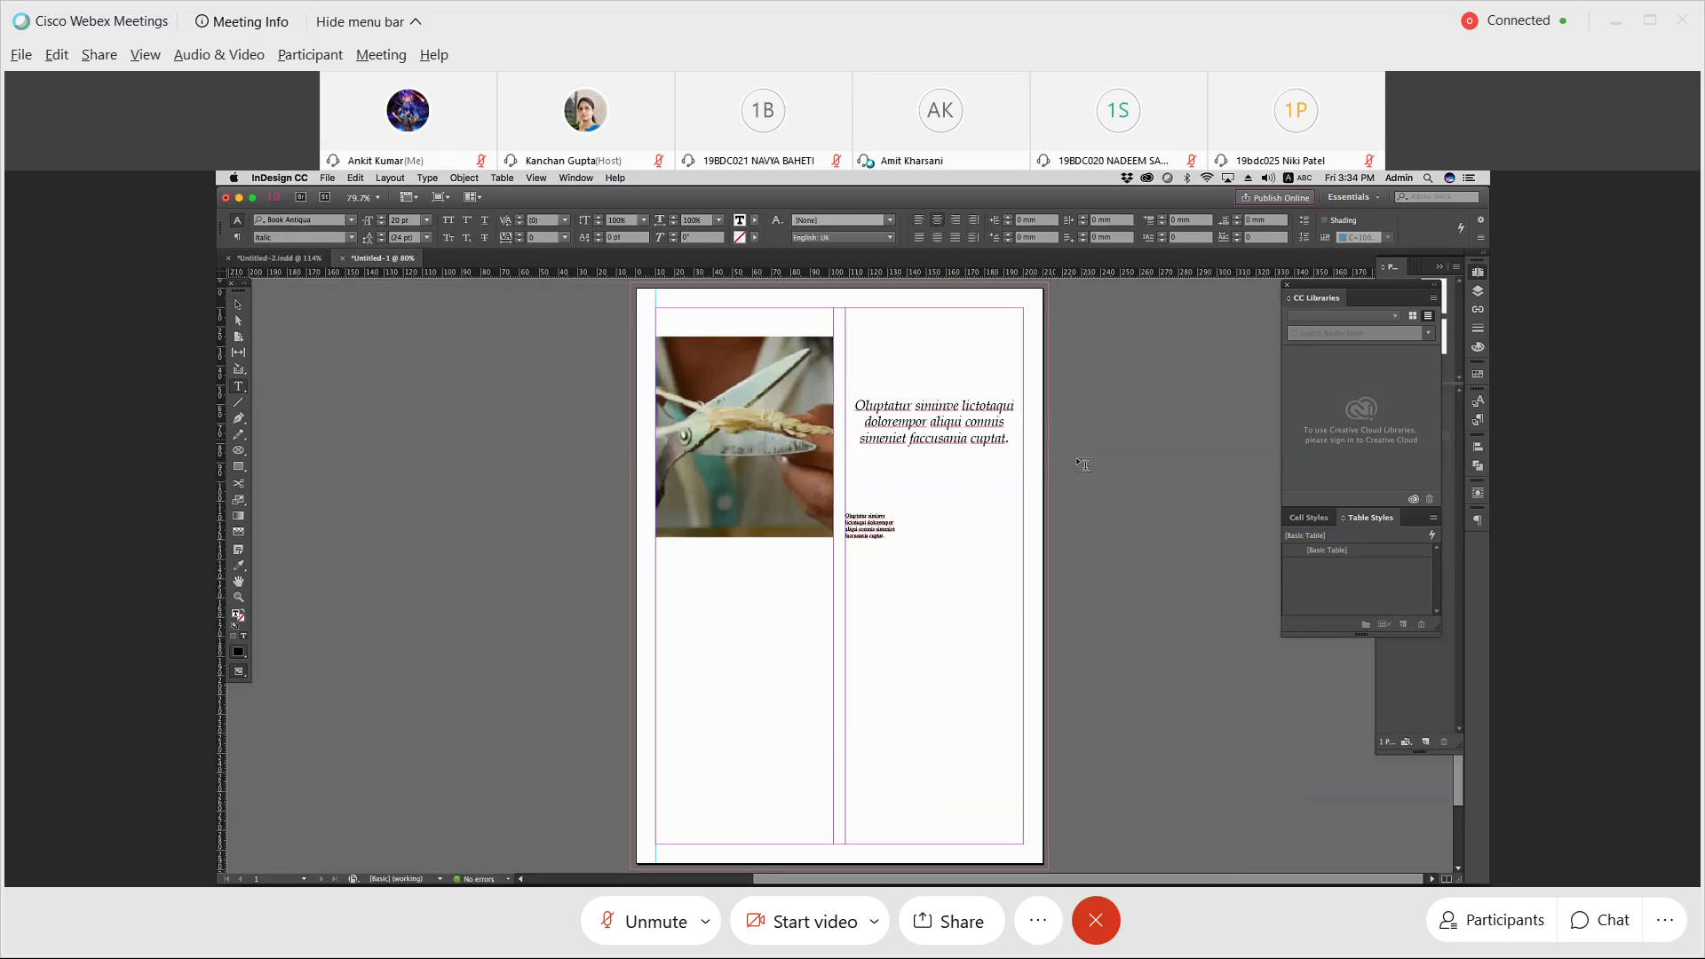
{"action": "left_click", "coordinate": [977, 438]}
{"action": "key", "text": "Escape"}
{"action": "left_click_drag", "start_coordinate": [922, 413], "coordinate": [939, 412]}
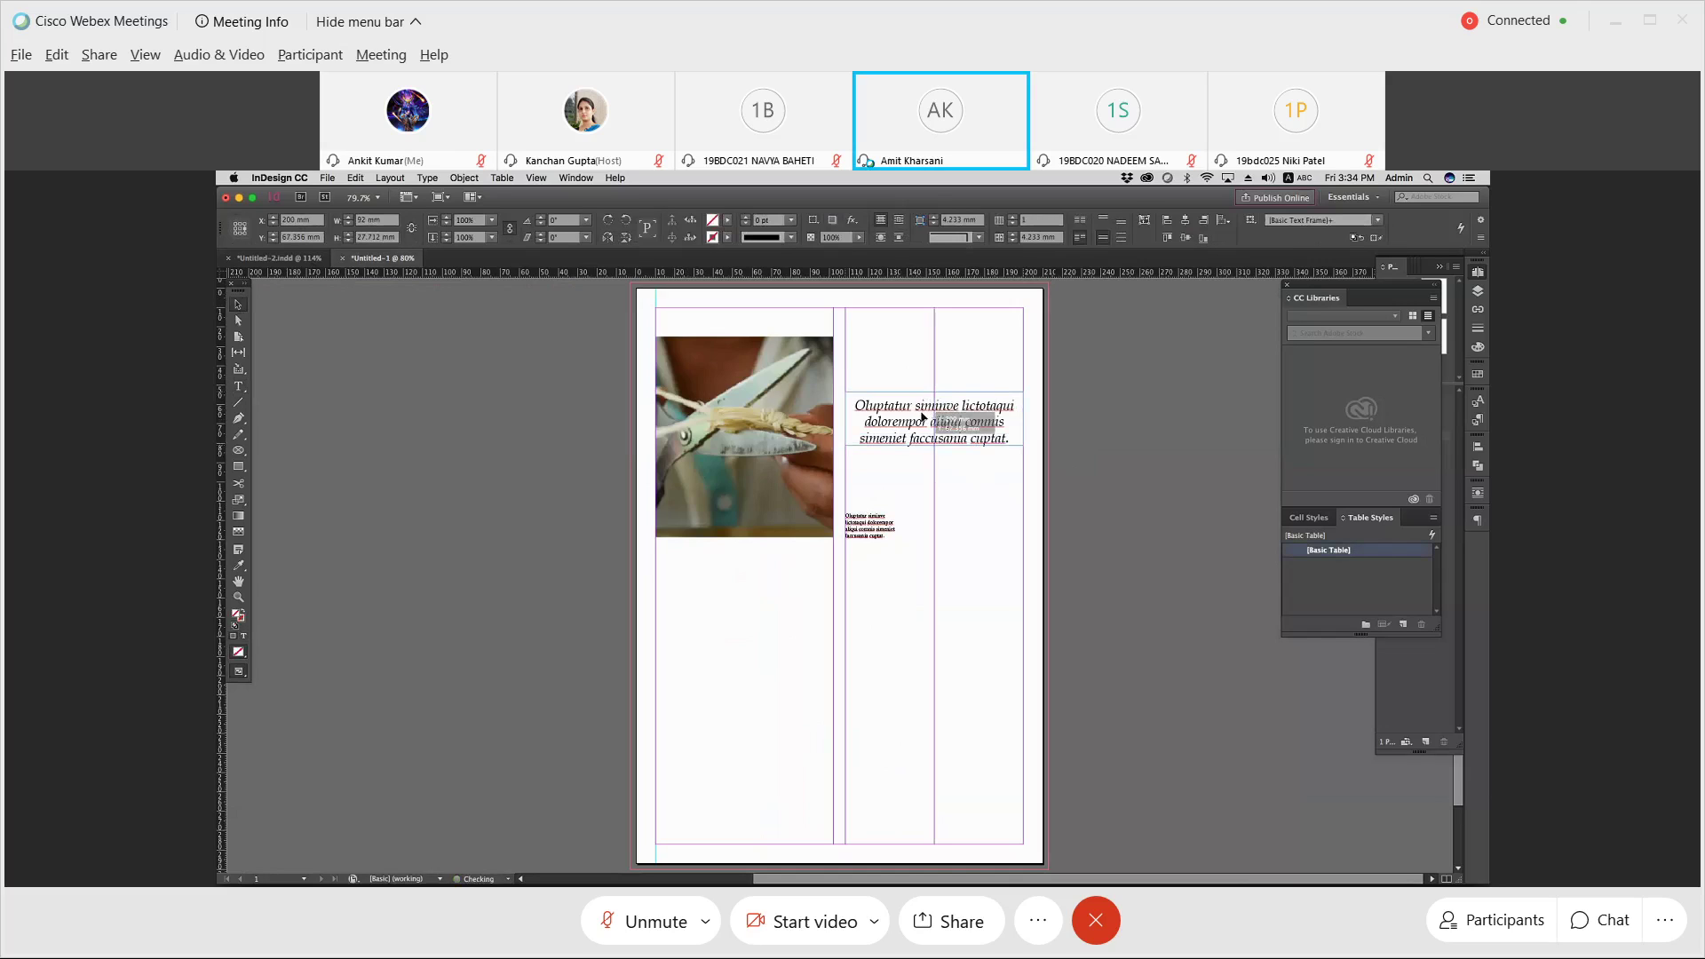
{"action": "left_click", "coordinate": [957, 497]}
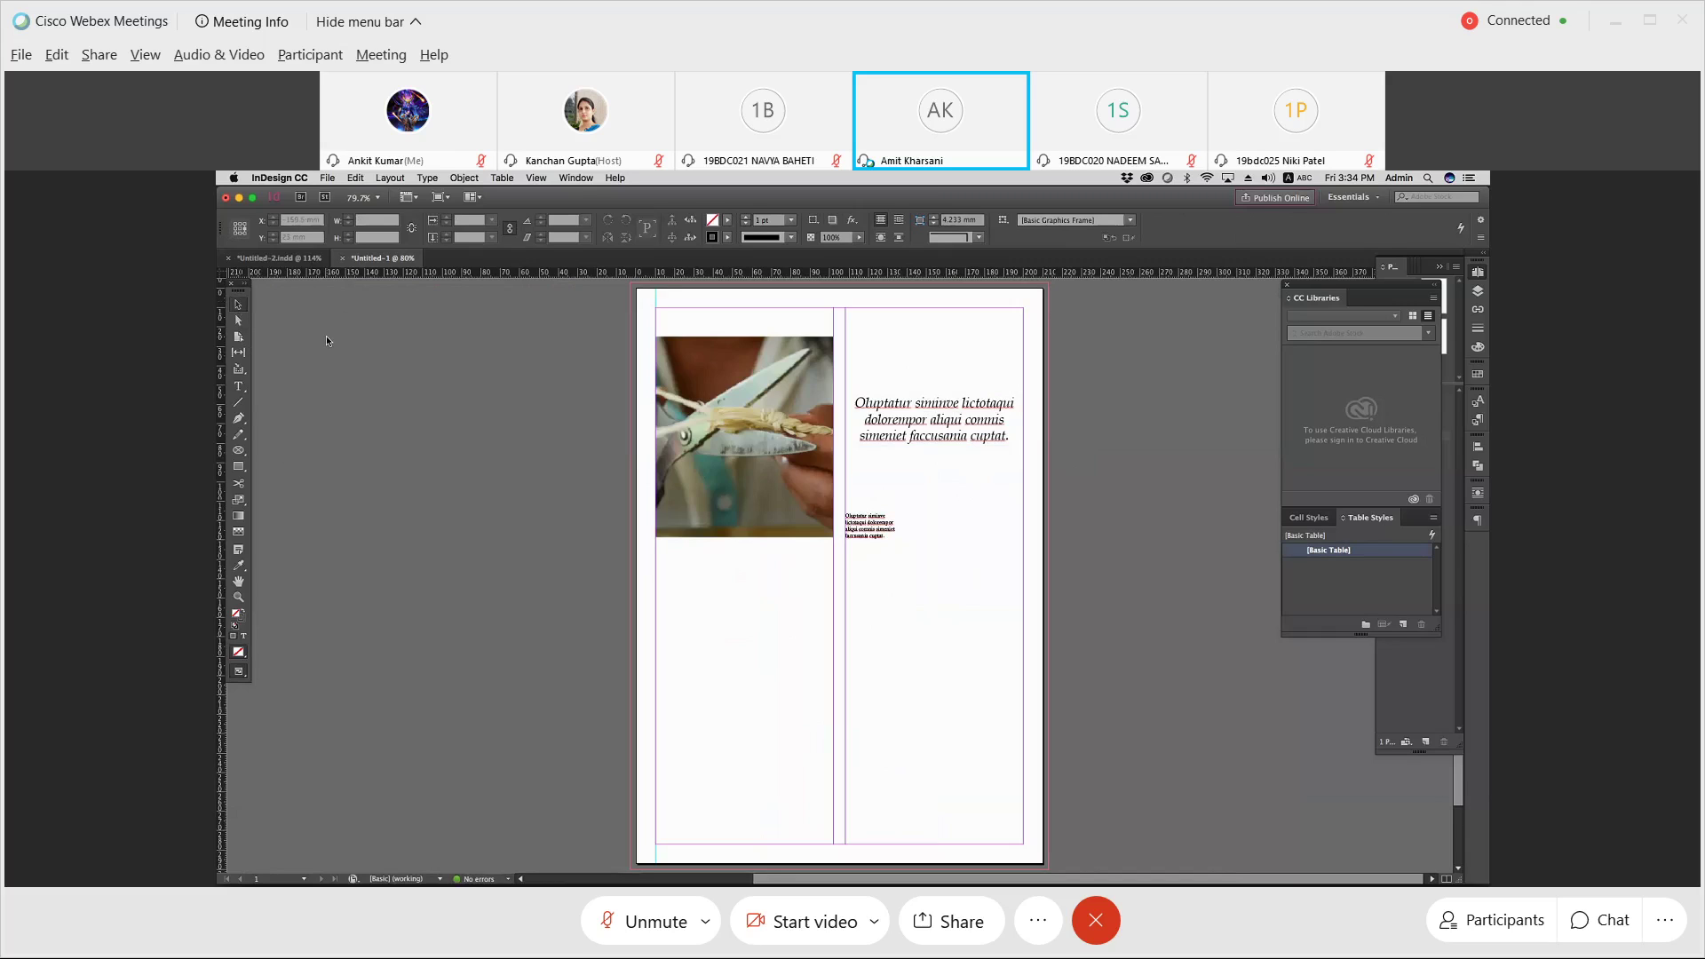
Step: Place DSC_8877.JPG below the caption against the right margin, widen its frame to about 136.5 mm, and fill the frame proportionally
{"action": "key", "text": "super+d"}
{"action": "left_click", "coordinate": [697, 641]}
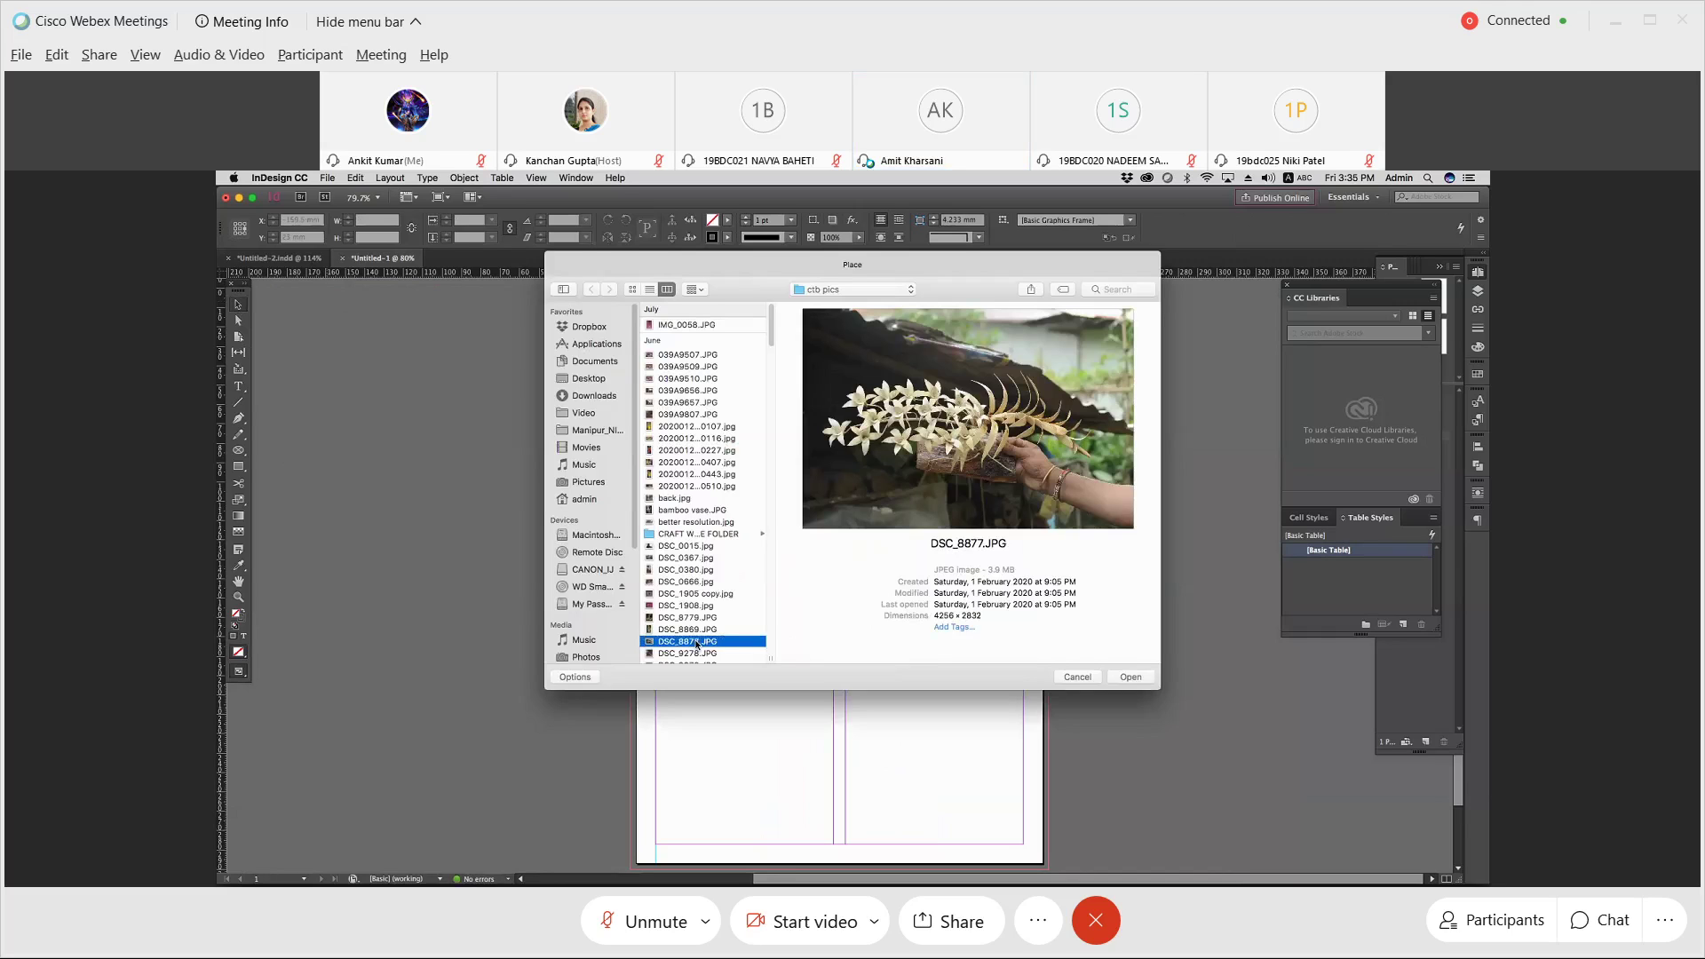
{"action": "left_click", "coordinate": [1128, 678]}
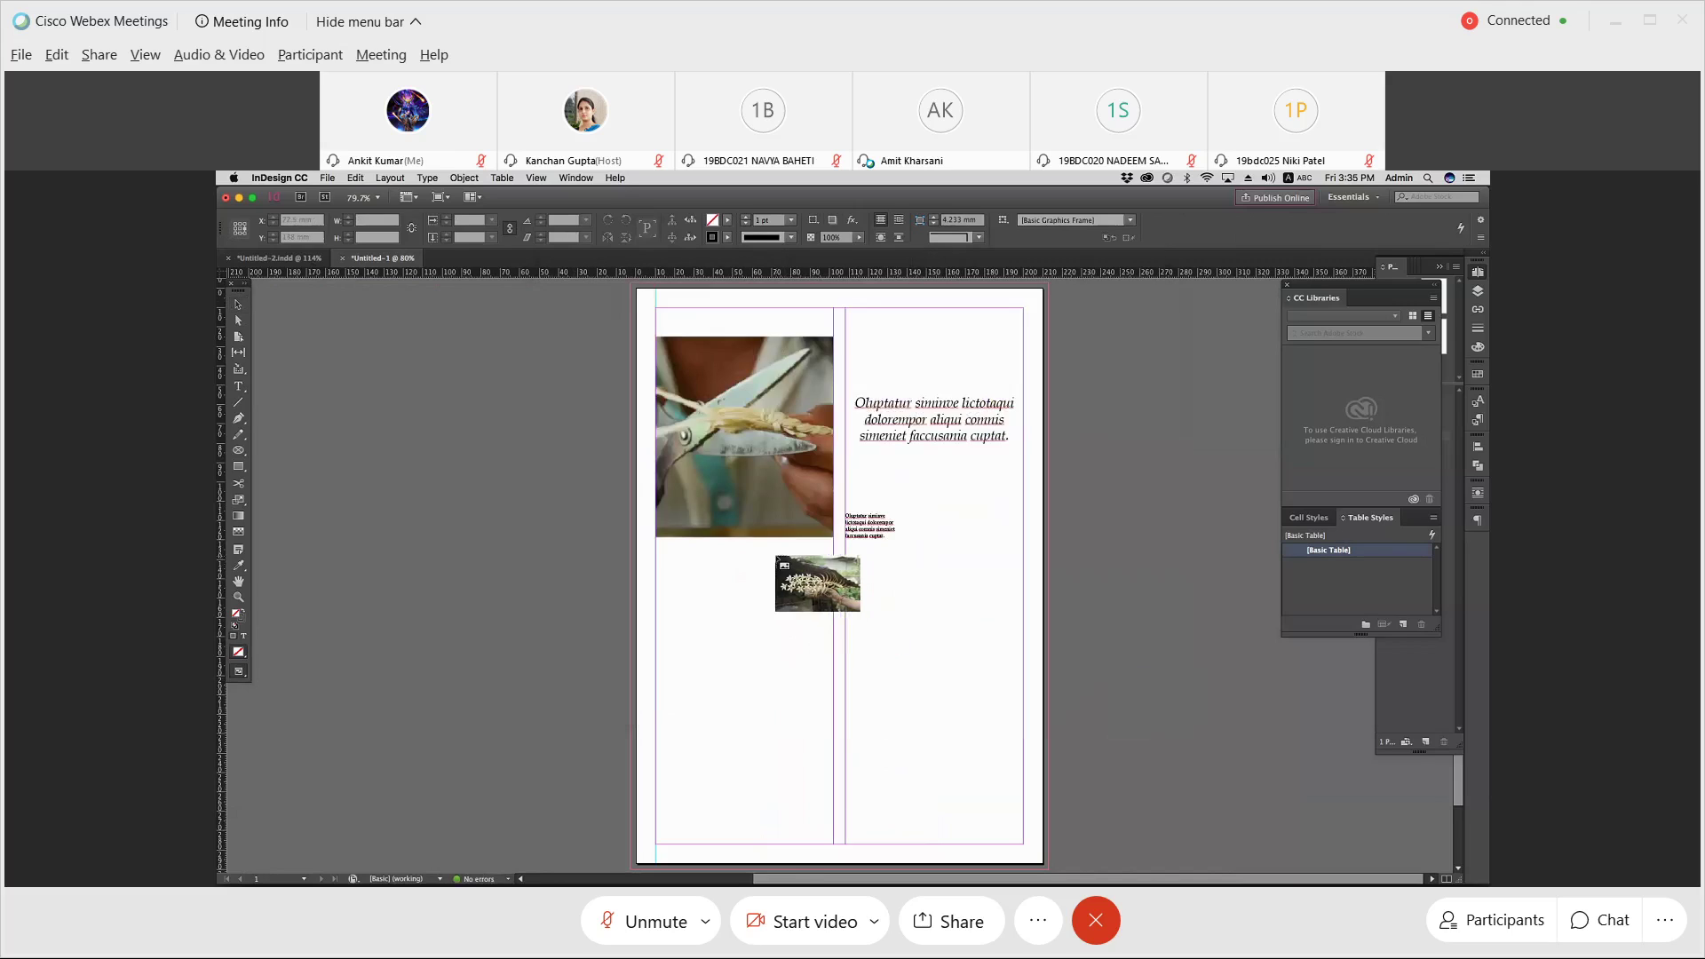
{"action": "left_click_drag", "start_coordinate": [788, 563], "coordinate": [1023, 729]}
{"action": "mouse_move", "coordinate": [775, 636]}
{"action": "left_mouse_down"}
{"action": "mouse_move", "coordinate": [724, 635]}
{"action": "mouse_move", "coordinate": [758, 637]}
{"action": "left_mouse_up"}
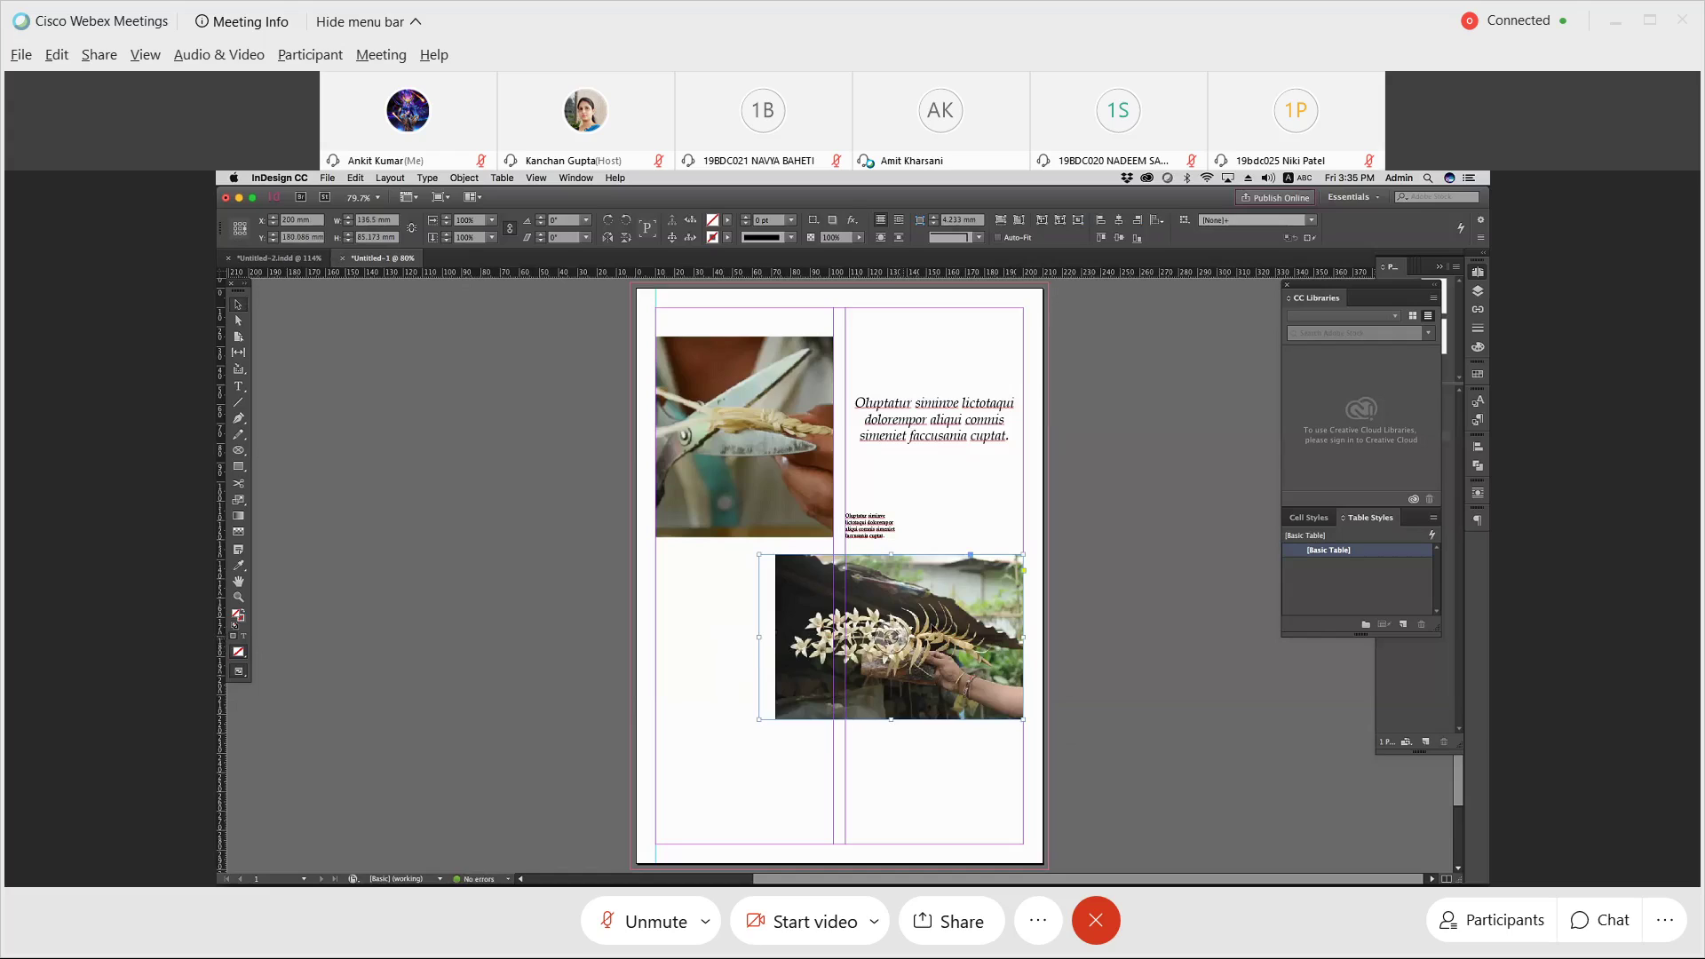
{"action": "left_click", "coordinate": [999, 220]}
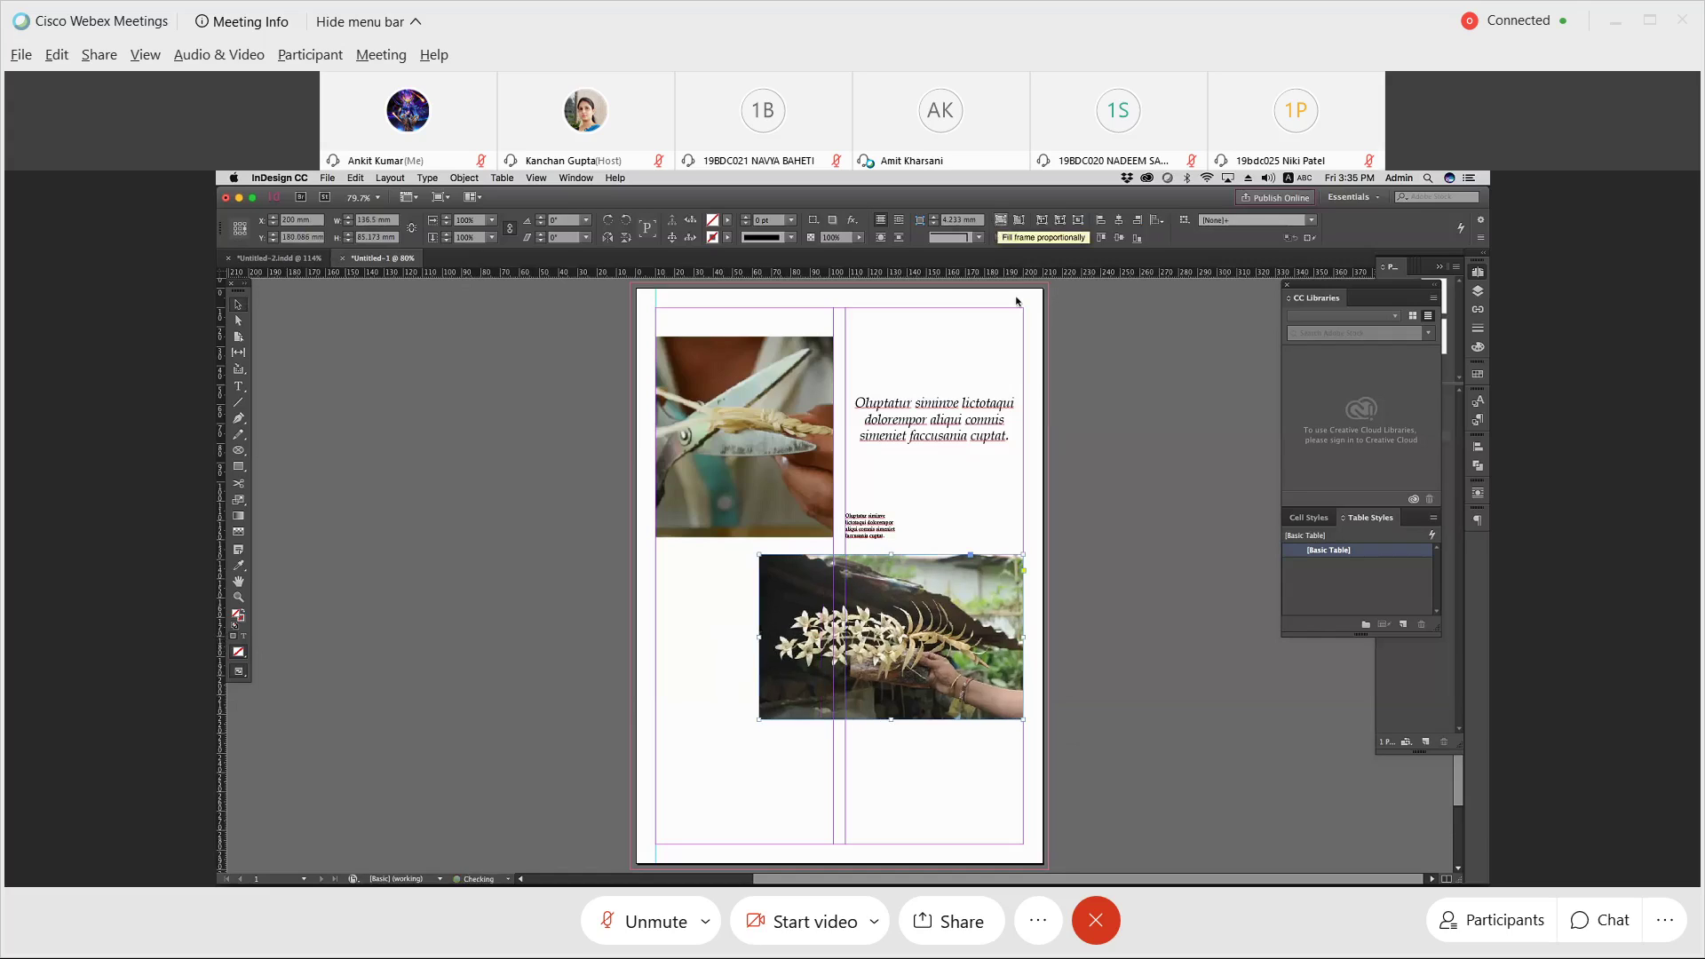
Step: Enlarge the flower photo inside its frame to about 162 mm wide, and deselect it
{"action": "left_click", "coordinate": [895, 636]}
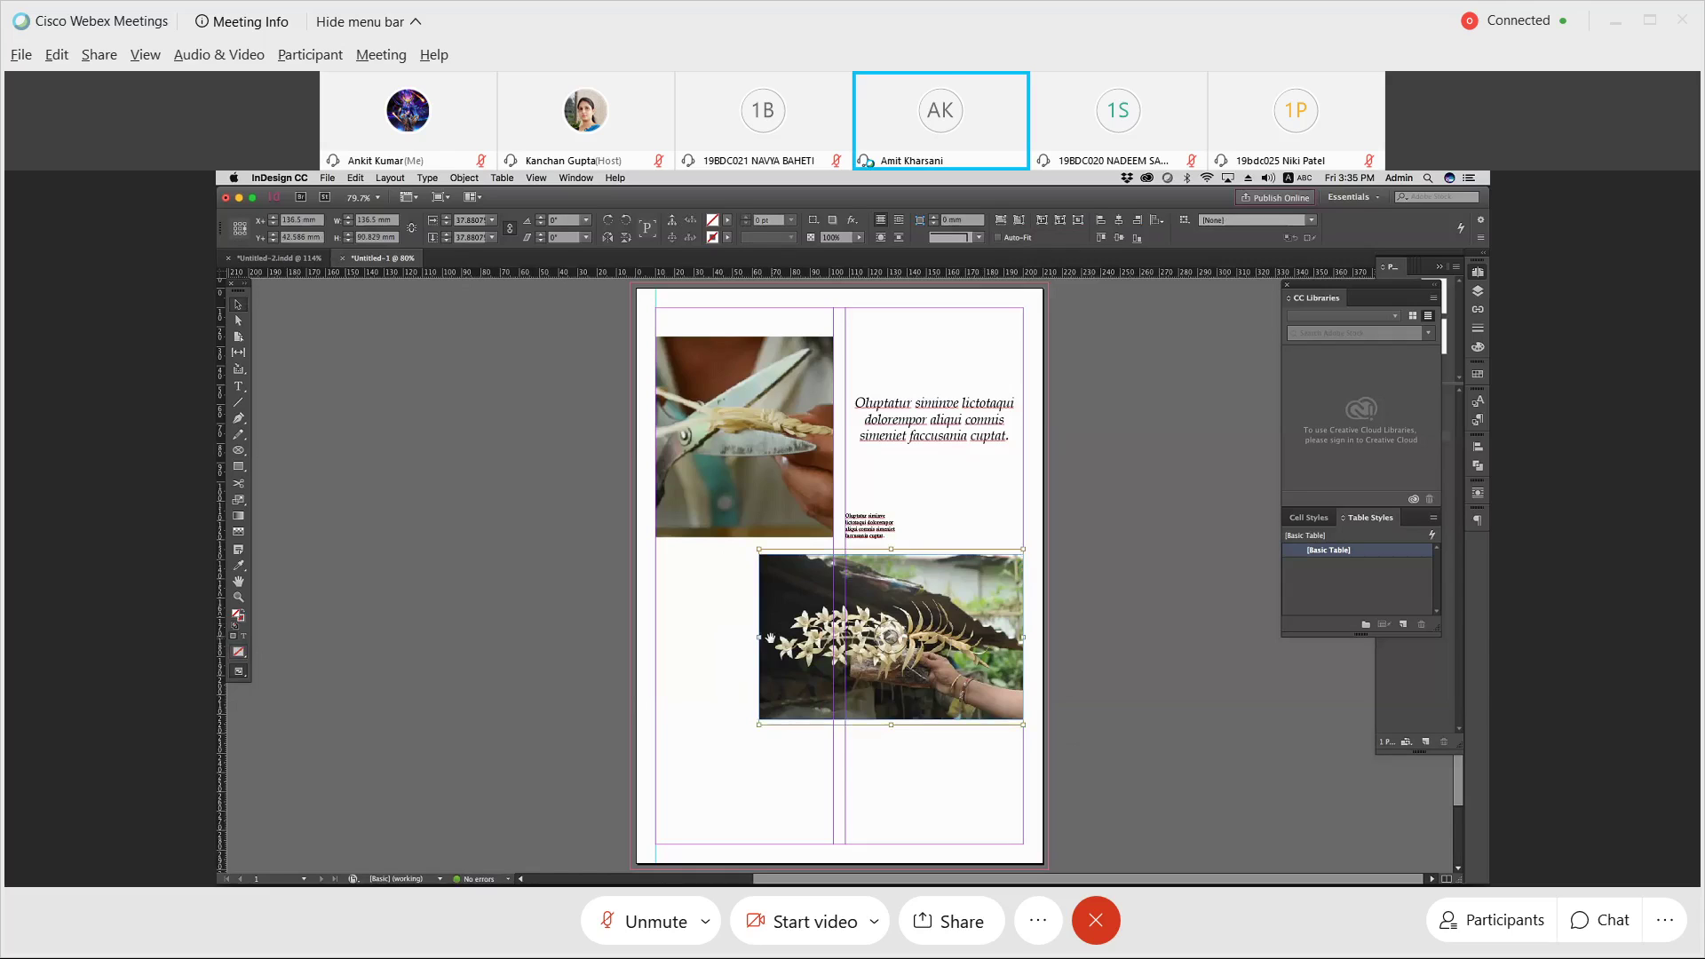
{"action": "left_click_drag", "start_coordinate": [756, 637], "coordinate": [744, 637]}
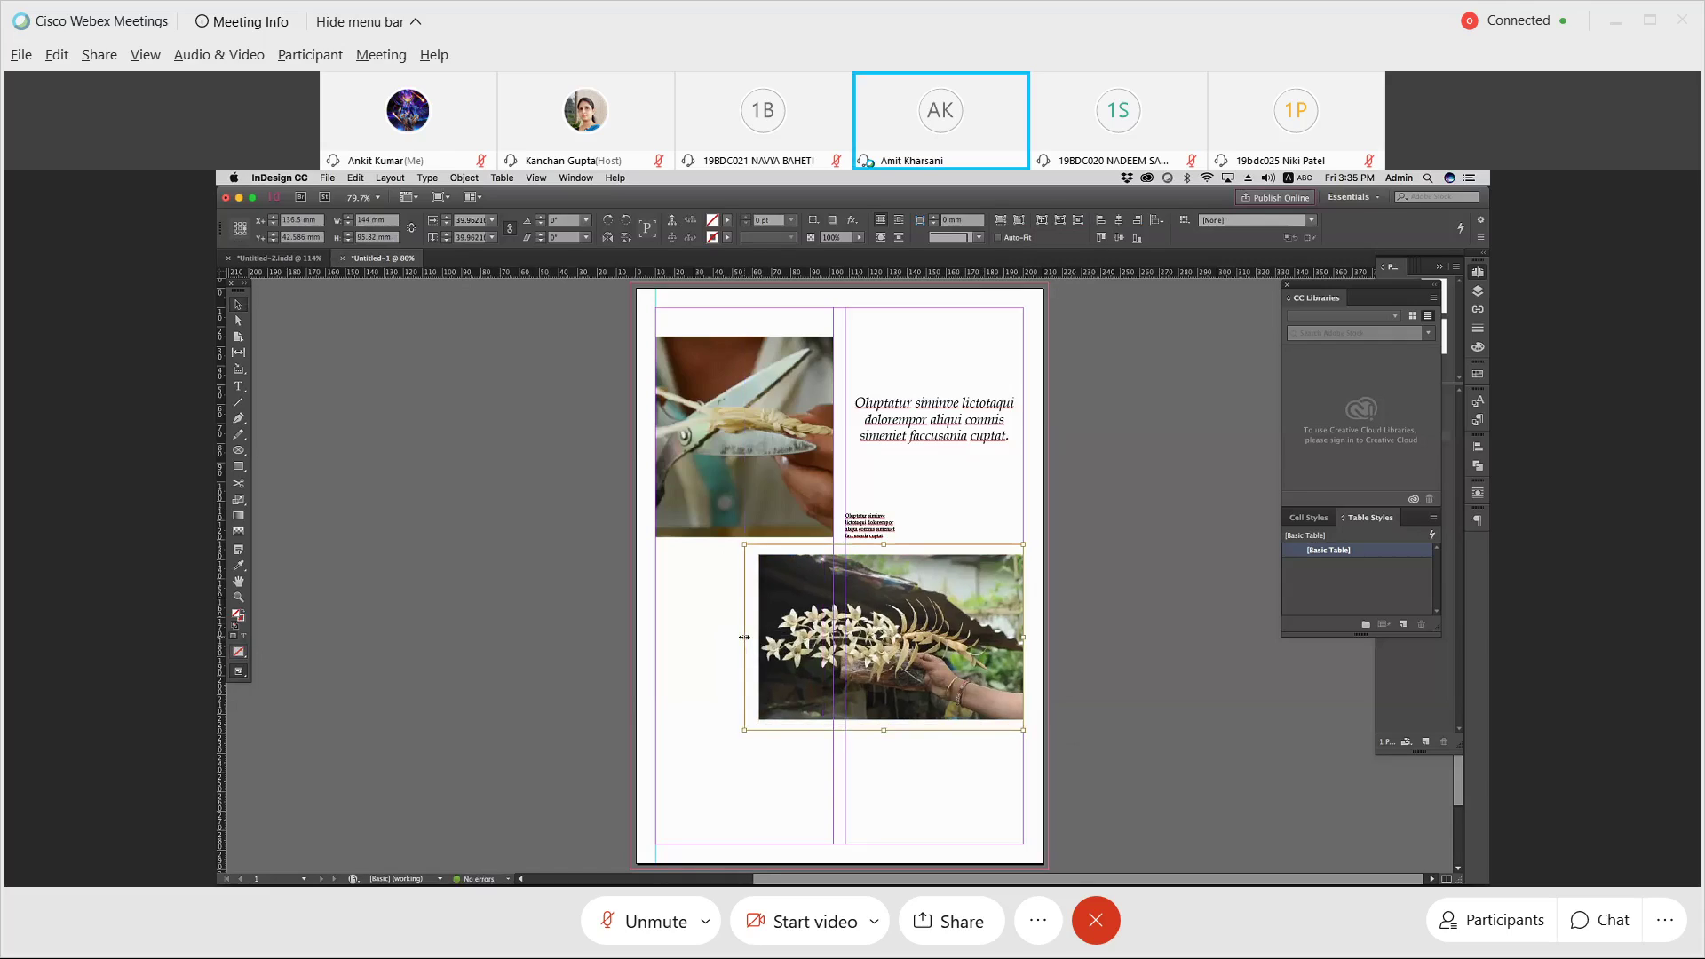
{"action": "left_click_drag", "start_coordinate": [1023, 638], "coordinate": [1057, 650]}
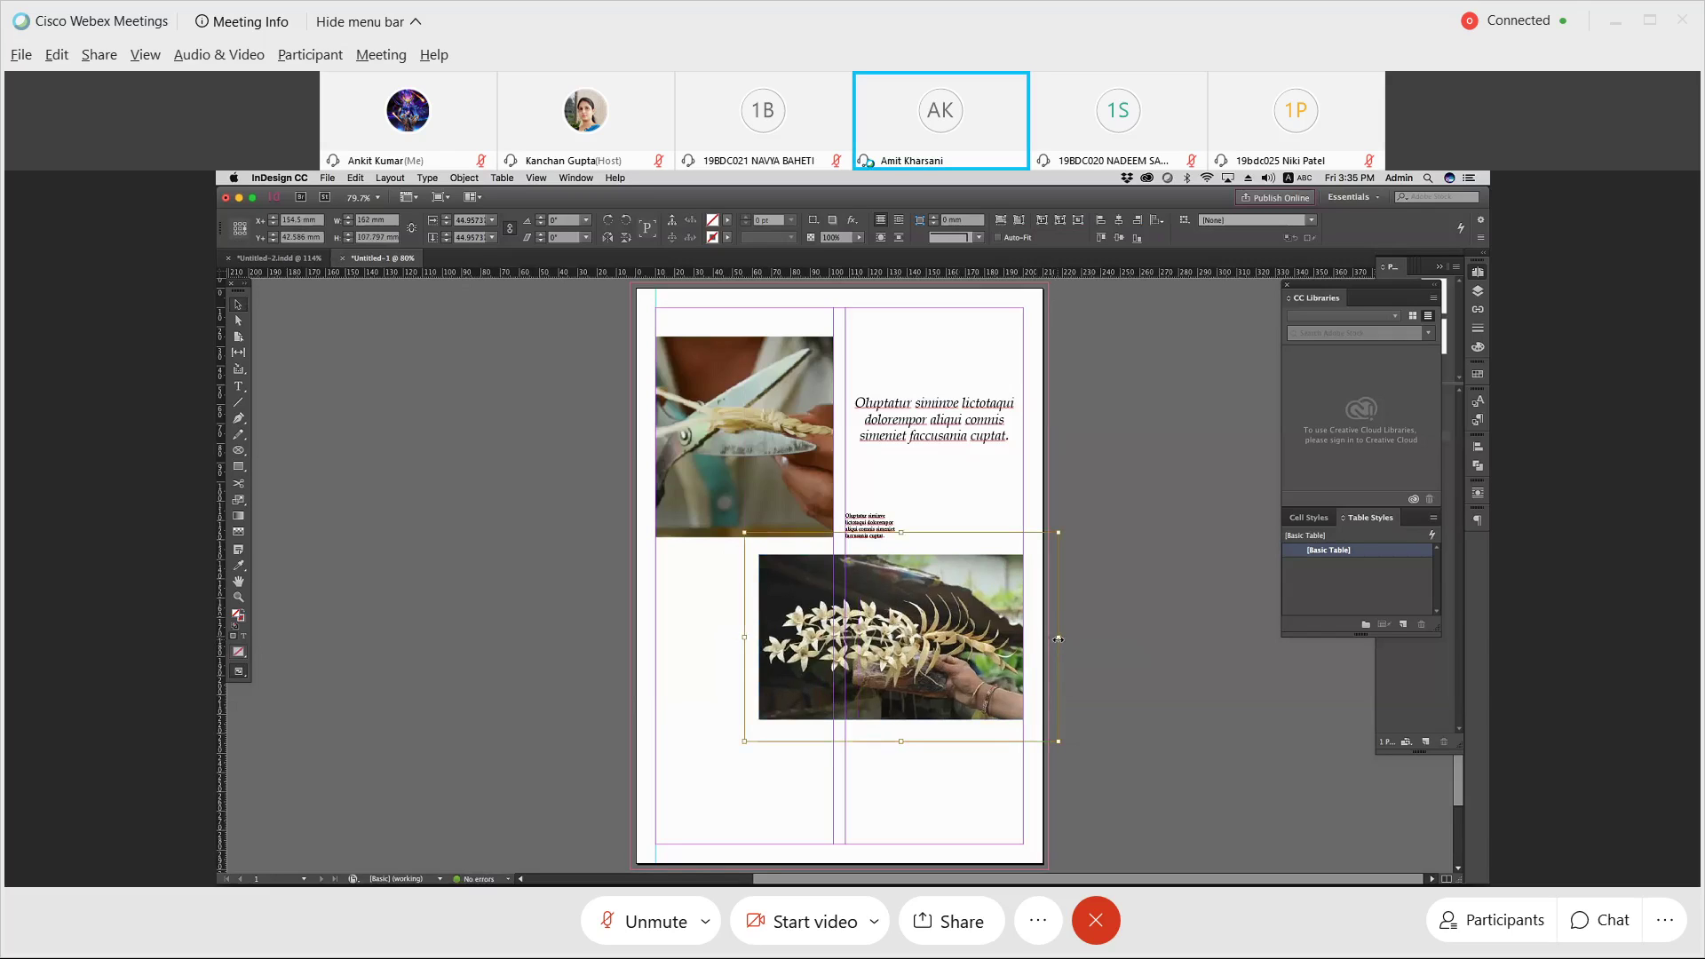
{"action": "left_click", "coordinate": [1100, 630]}
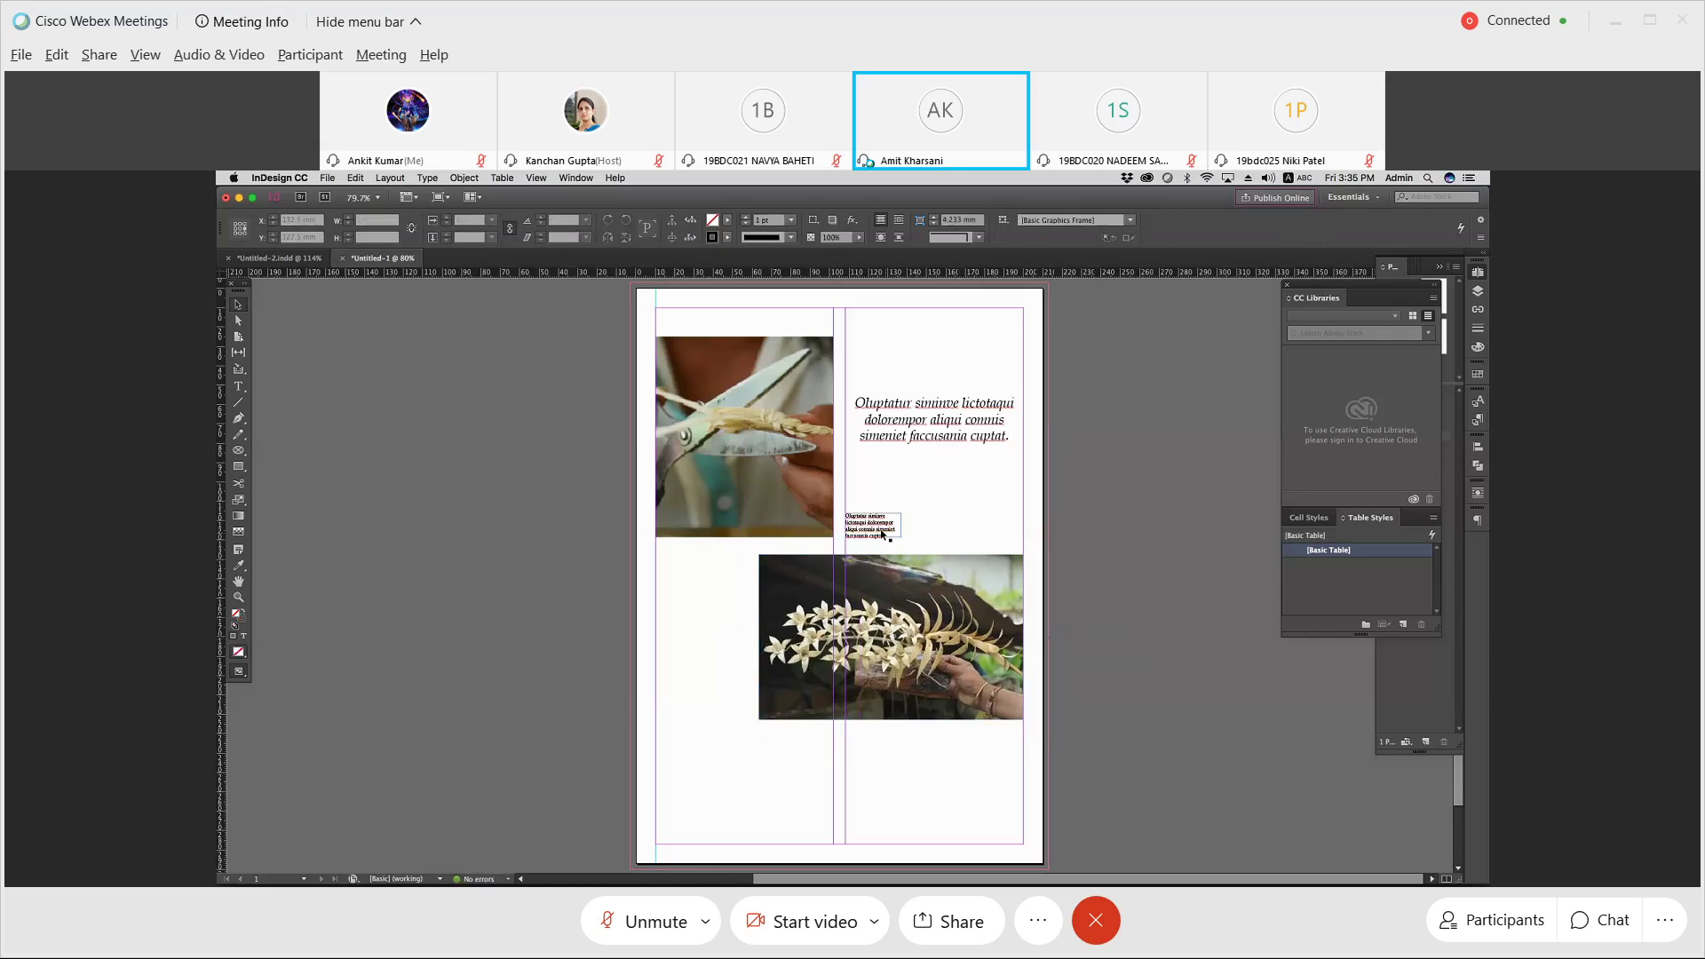
Step: Copy the small caption into the first column beside the flower photo, with its base near the photo's lower edge
{"action": "left_click_drag", "start_coordinate": [882, 535], "coordinate": [720, 709]}
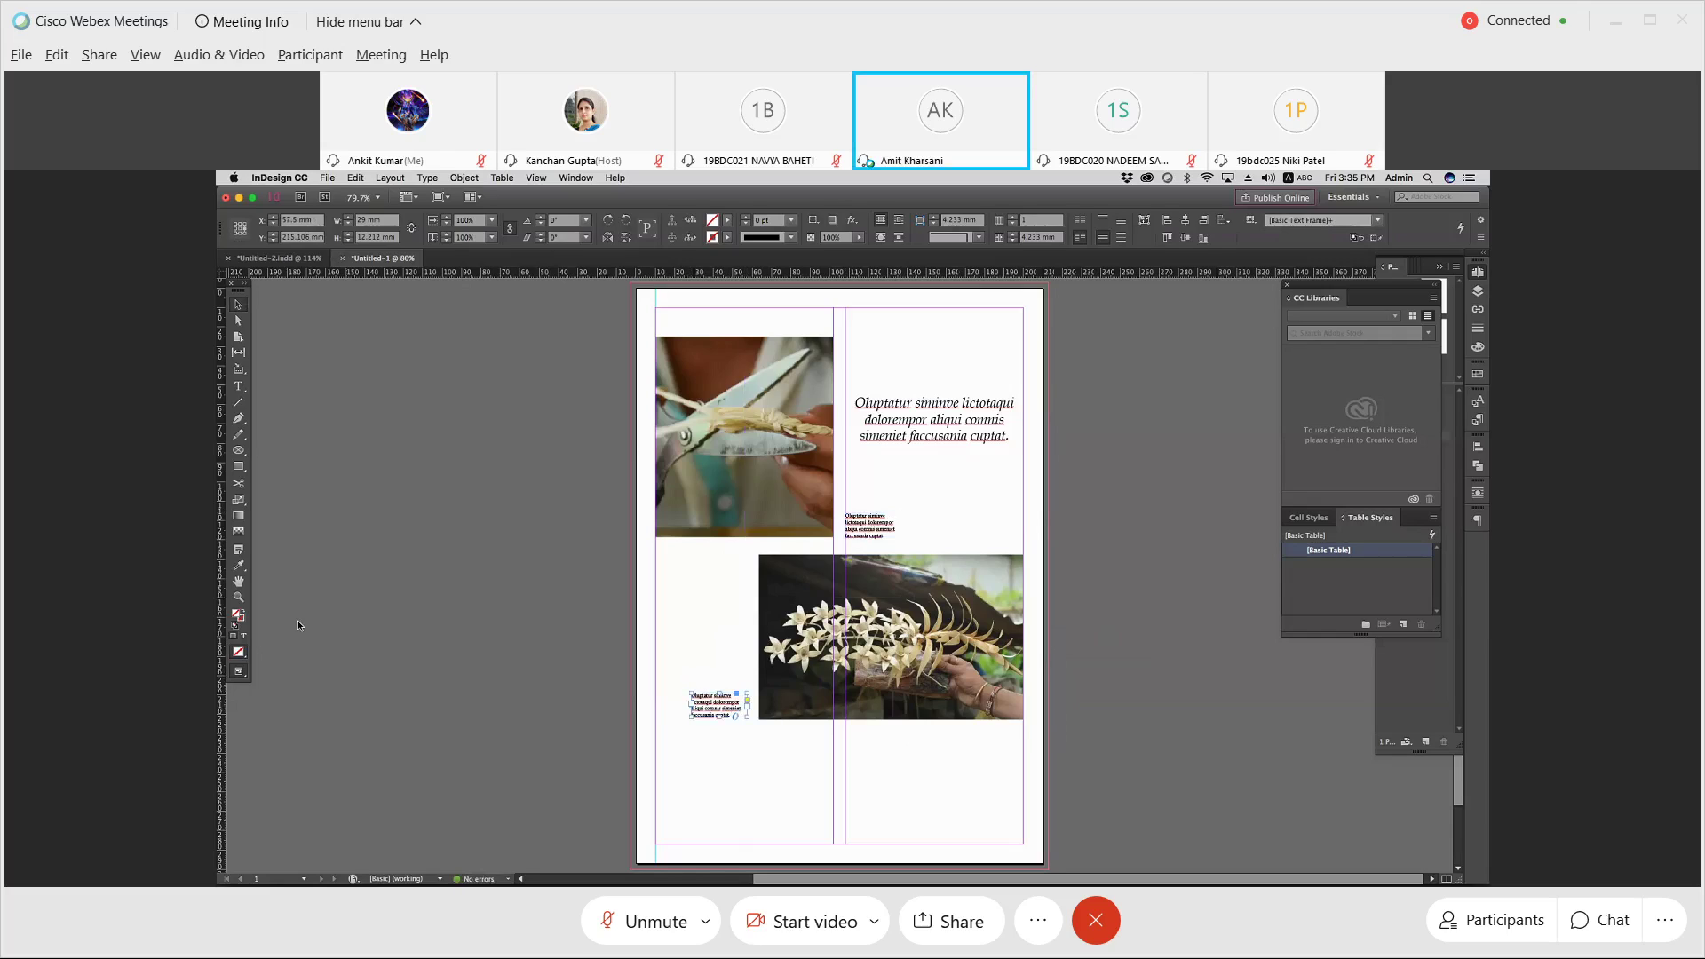
{"action": "left_click", "coordinate": [238, 597]}
{"action": "left_click_drag", "start_coordinate": [642, 659], "coordinate": [802, 755]}
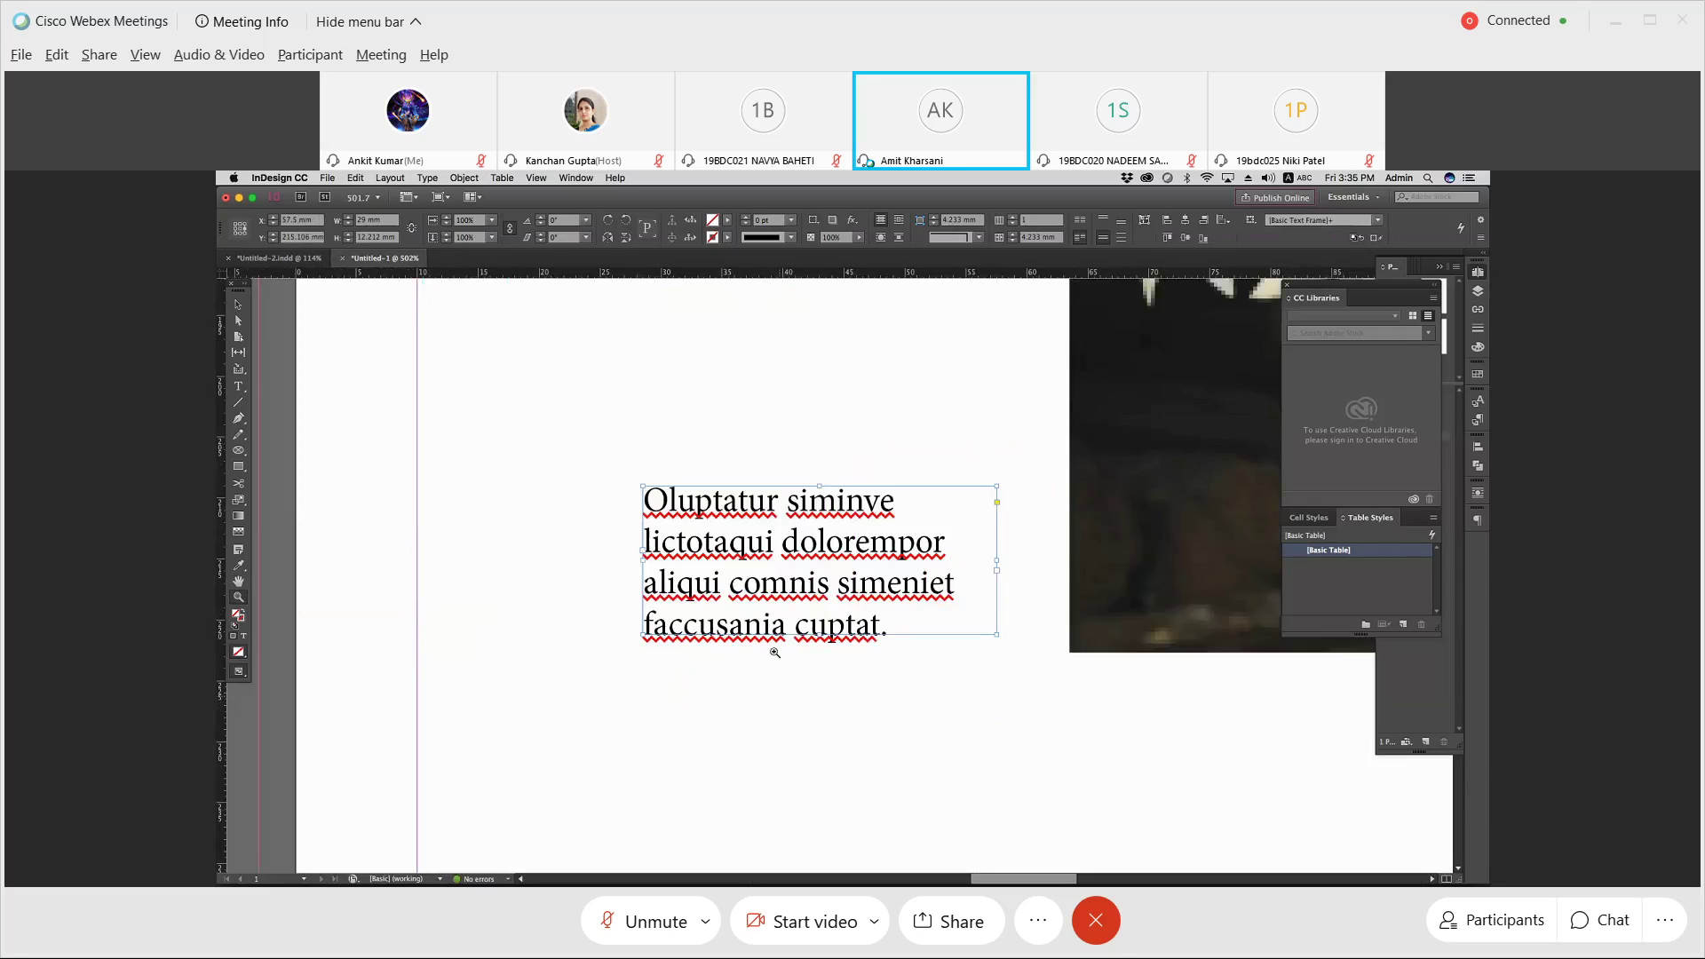
Step: Move the caption beside the flower photo about 2 mm to the right, closer to the photo's edge
{"action": "left_click_drag", "start_coordinate": [845, 627], "coordinate": [845, 627]}
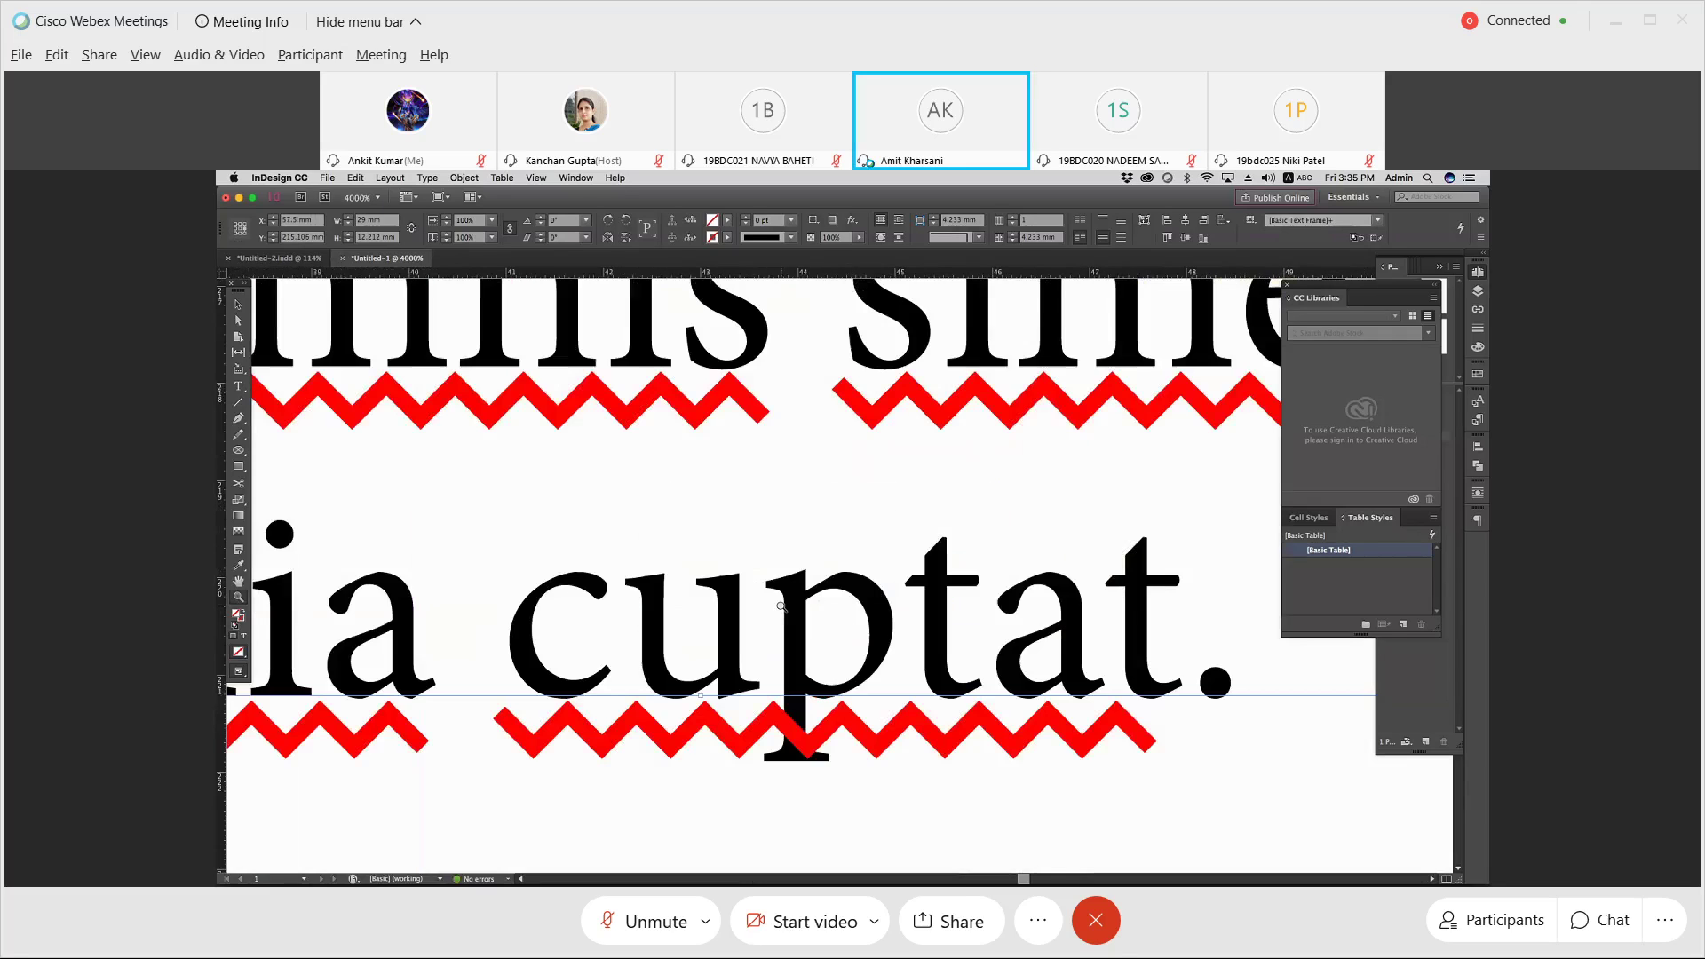
{"action": "key", "text": "super+0"}
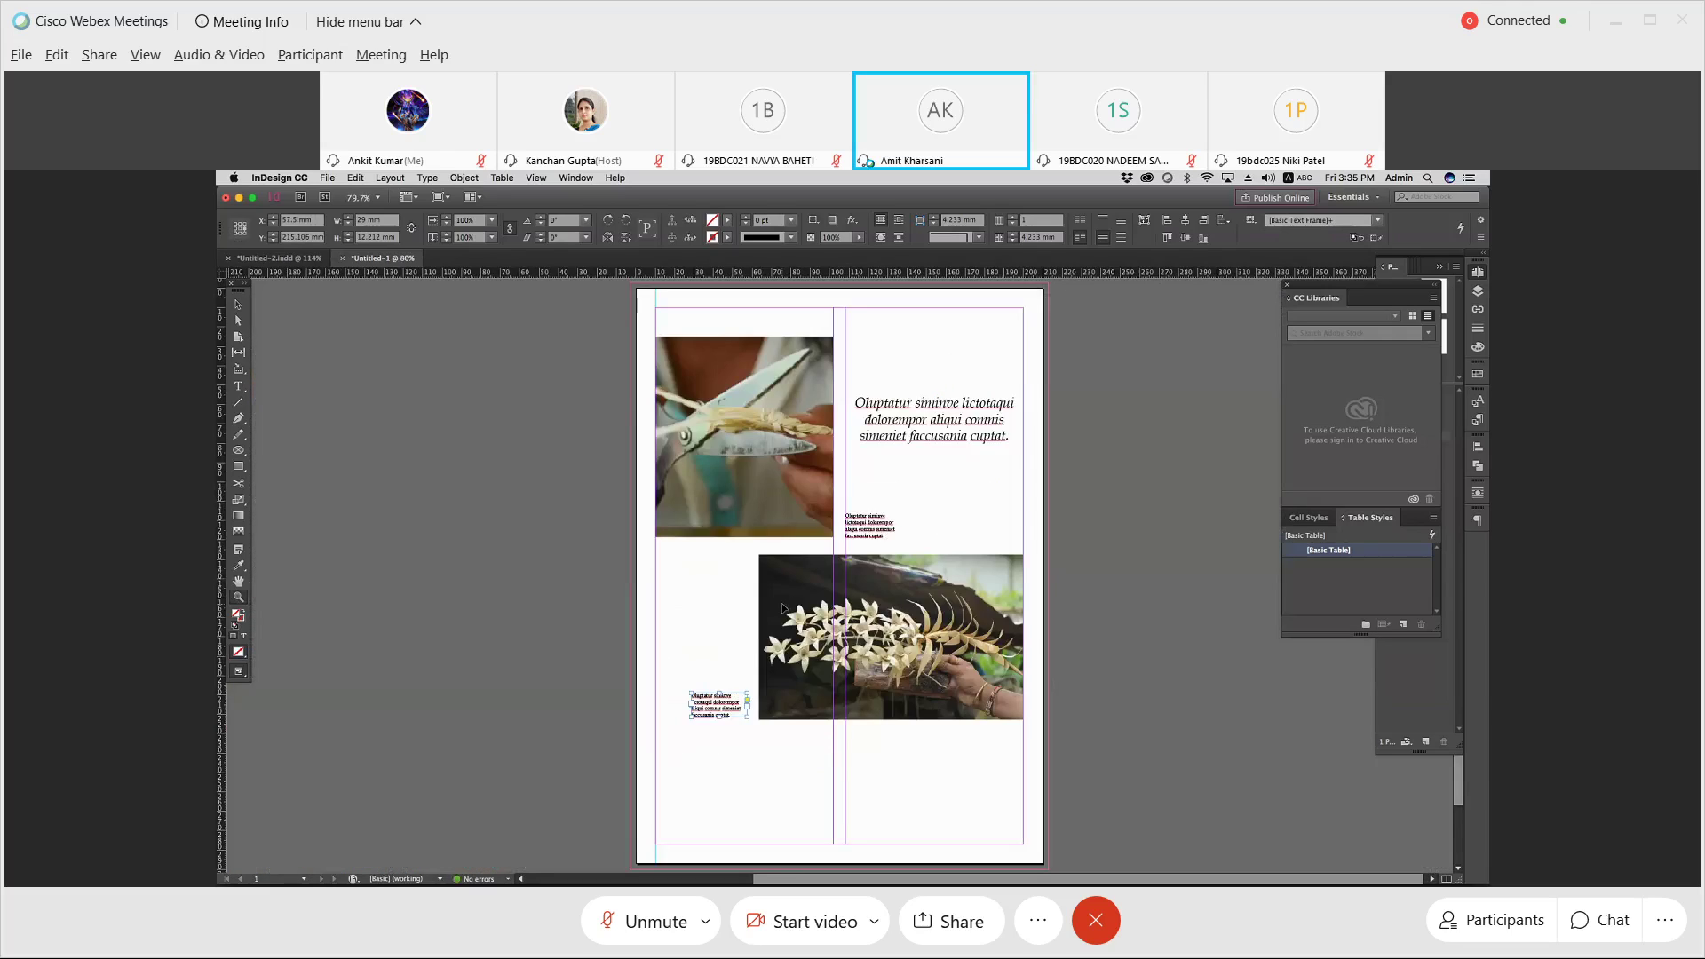
{"action": "left_click", "coordinate": [238, 304]}
{"action": "left_click_drag", "start_coordinate": [718, 710], "coordinate": [729, 711]}
Step: Right-align all the text in the caption beside the flower photo, and deselect it
{"action": "double_click", "coordinate": [729, 710]}
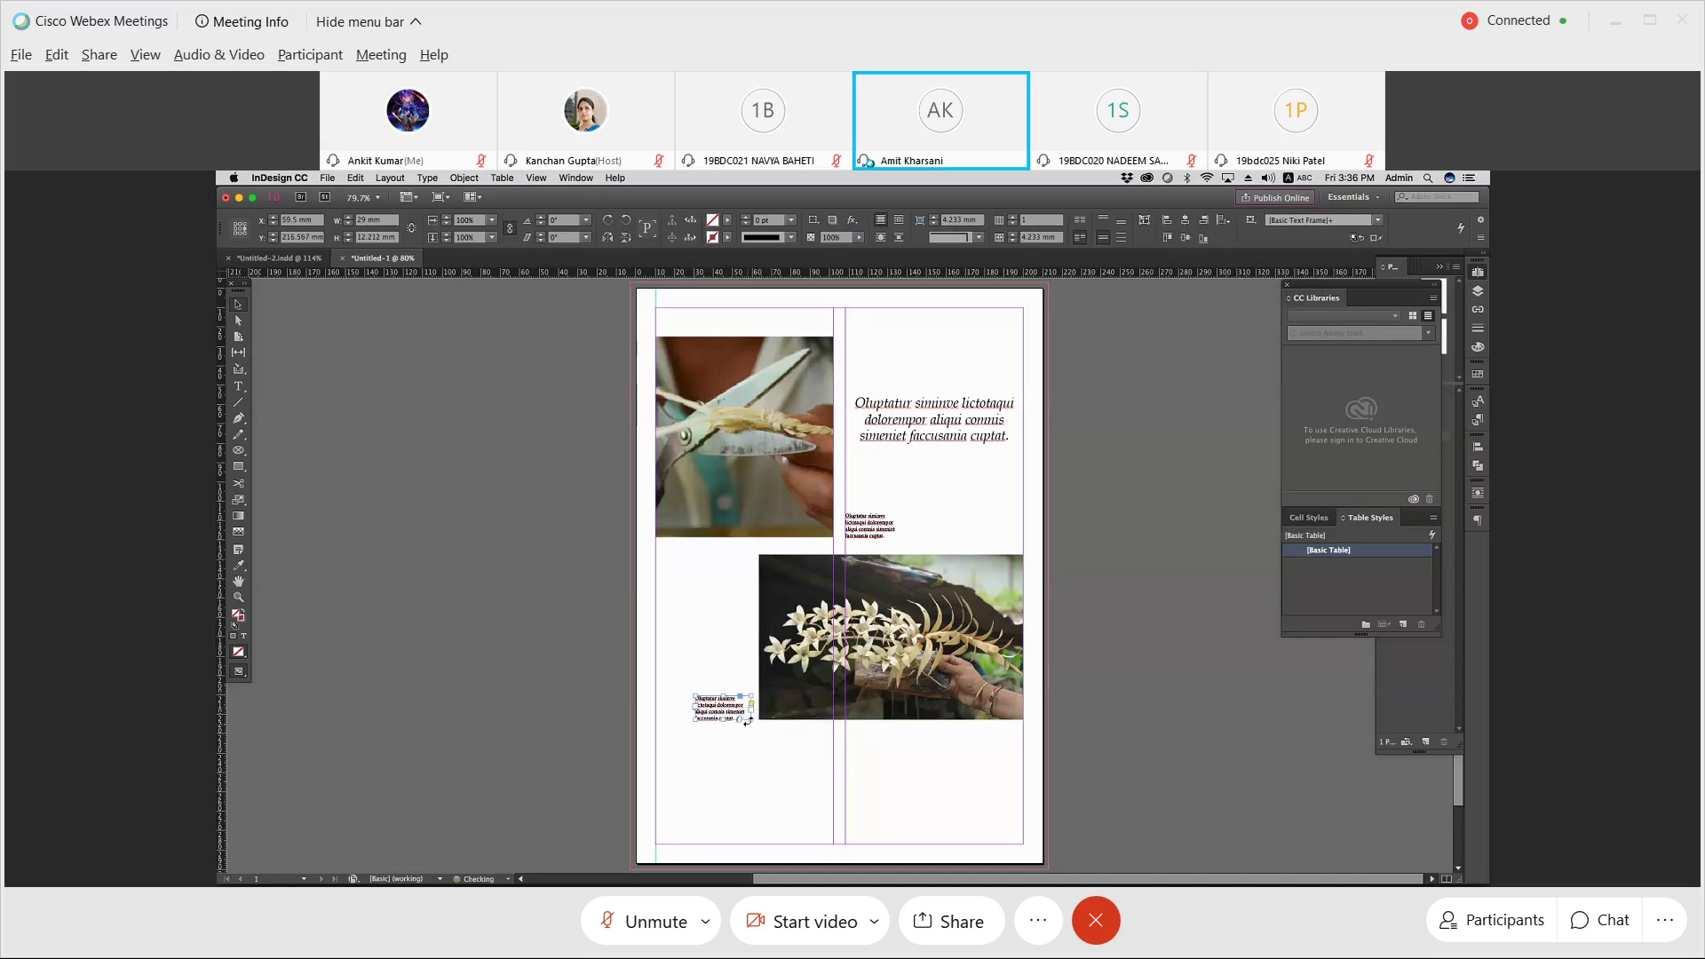
{"action": "left_click_drag", "start_coordinate": [733, 717], "coordinate": [686, 696]}
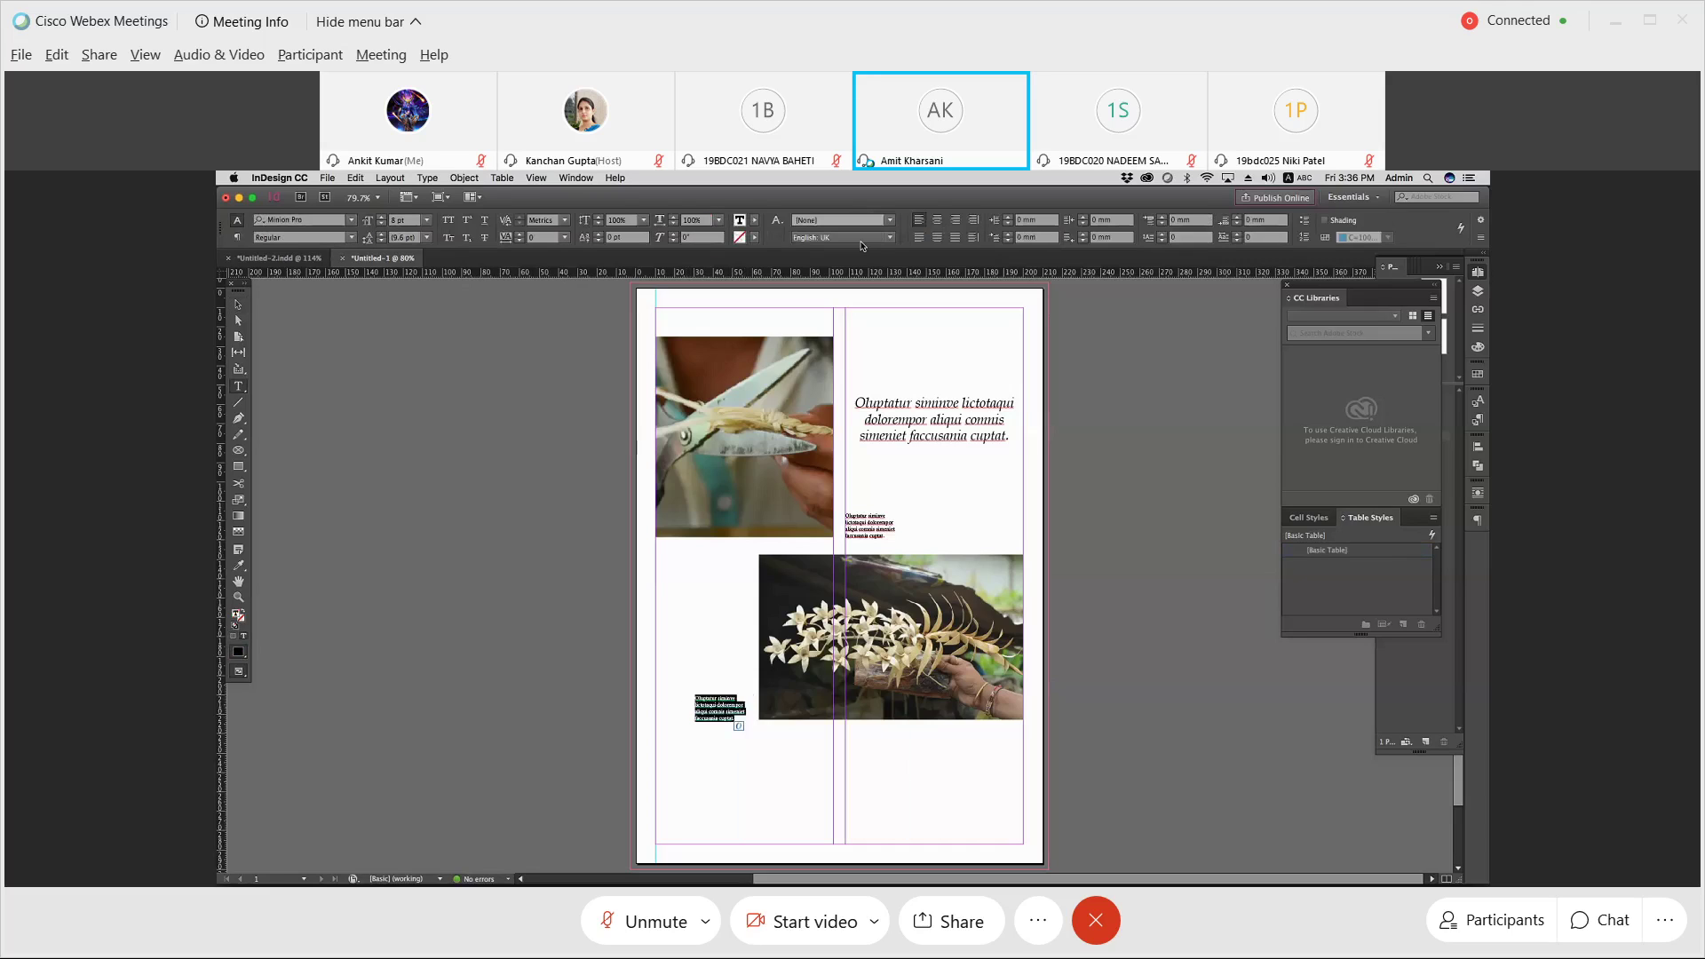
{"action": "left_click", "coordinate": [955, 223]}
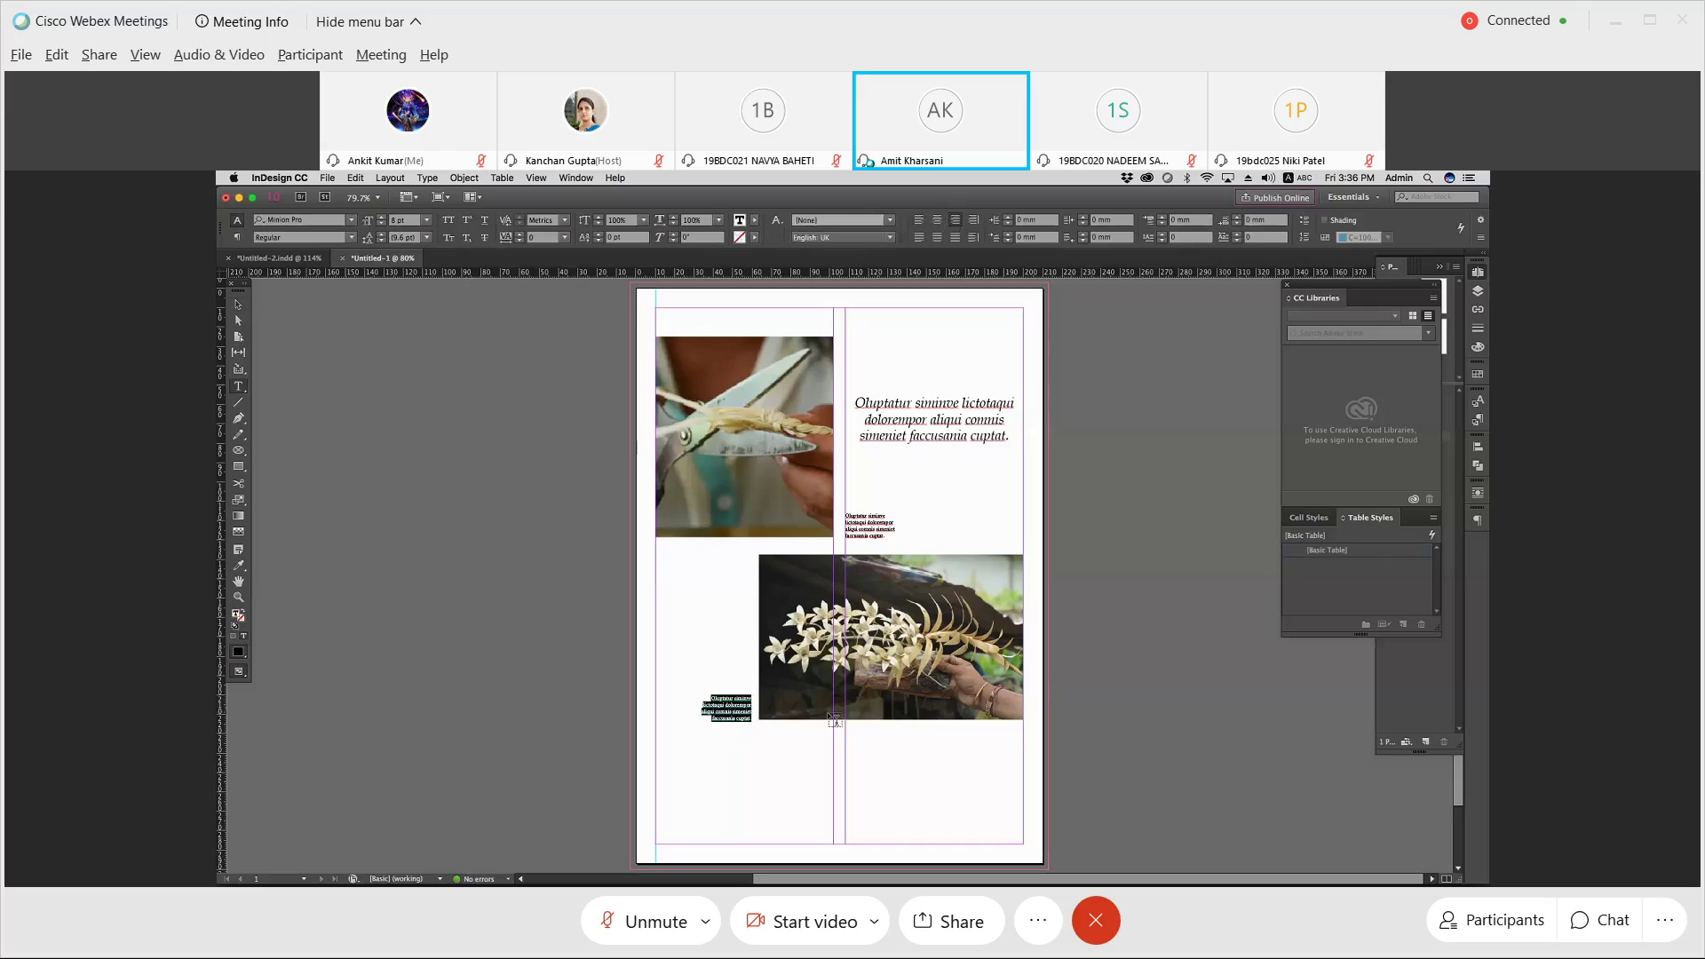
{"action": "left_click", "coordinate": [810, 727]}
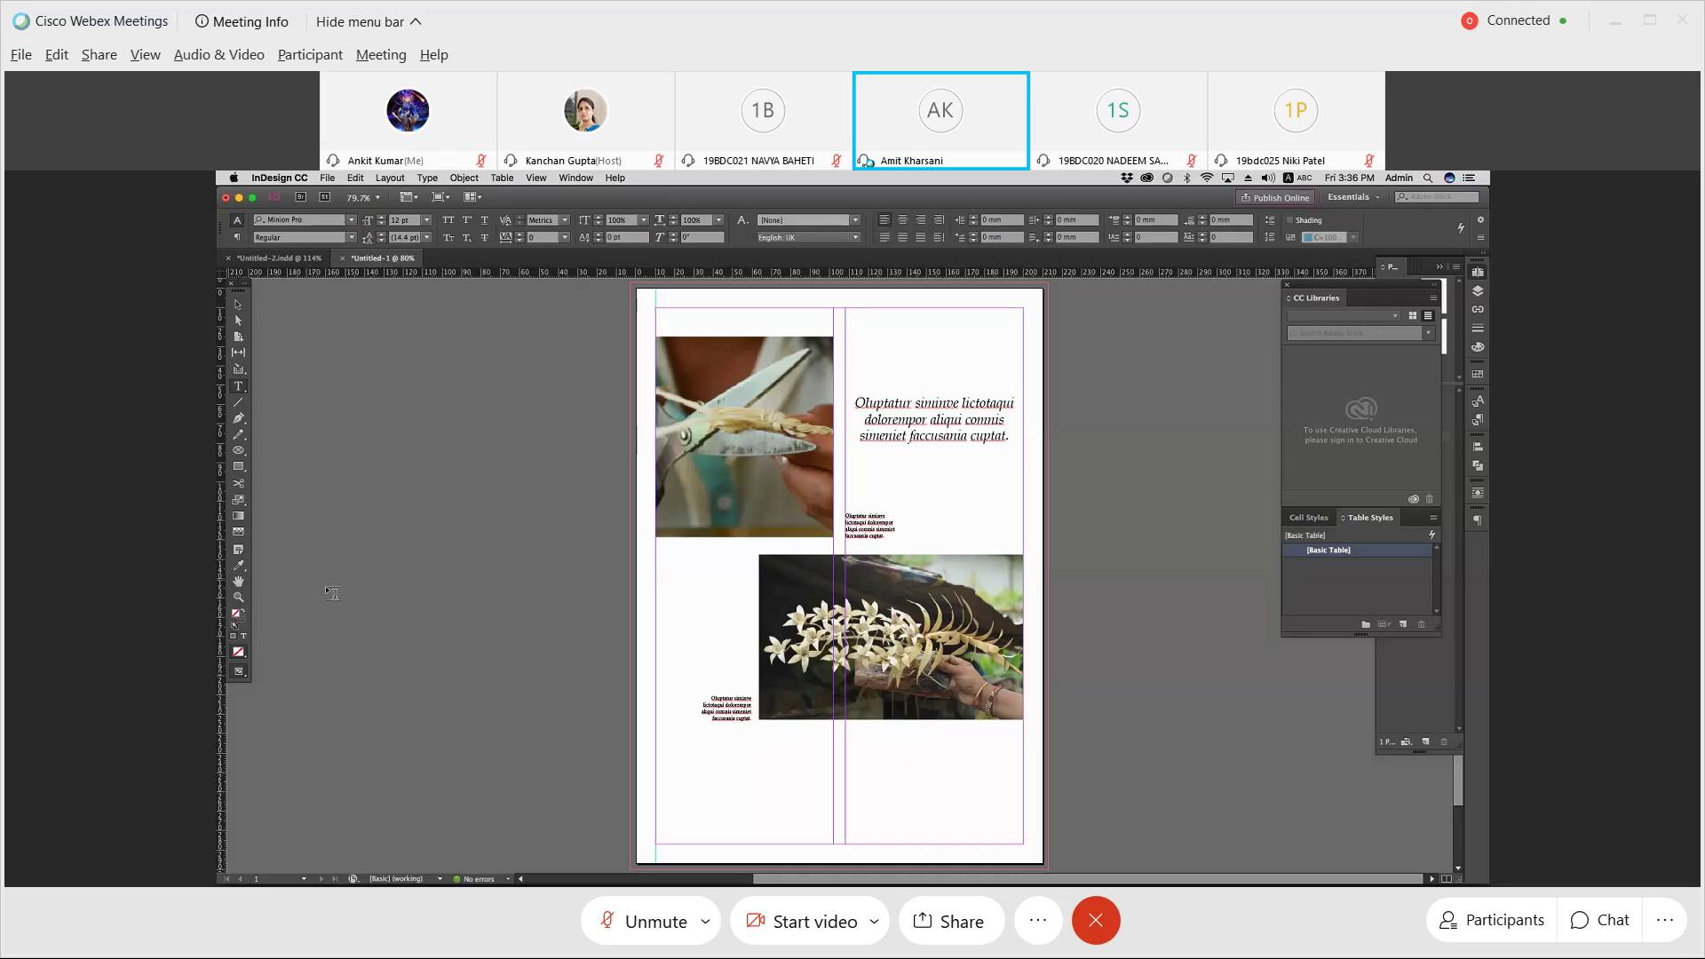
Step: Draw a text frame about 190 × 57 mm across both columns below the flower photo, and fill it with placeholder text
{"action": "left_click", "coordinate": [238, 597]}
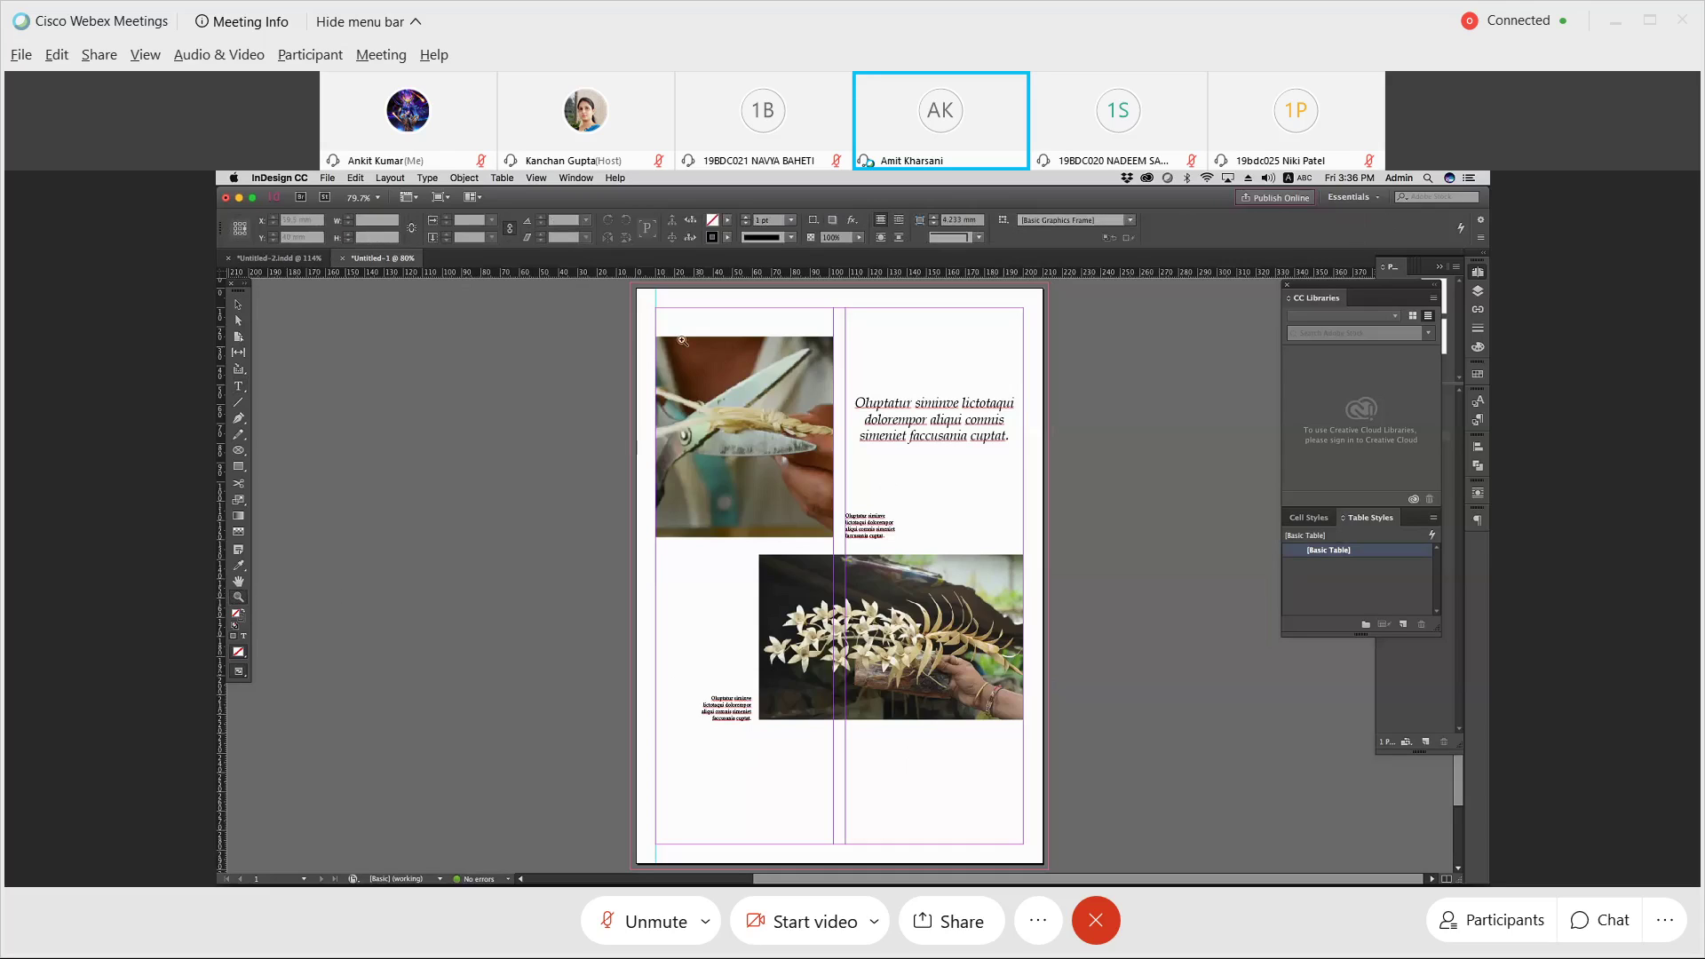
{"action": "left_click_drag", "start_coordinate": [647, 330], "coordinate": [1044, 739]}
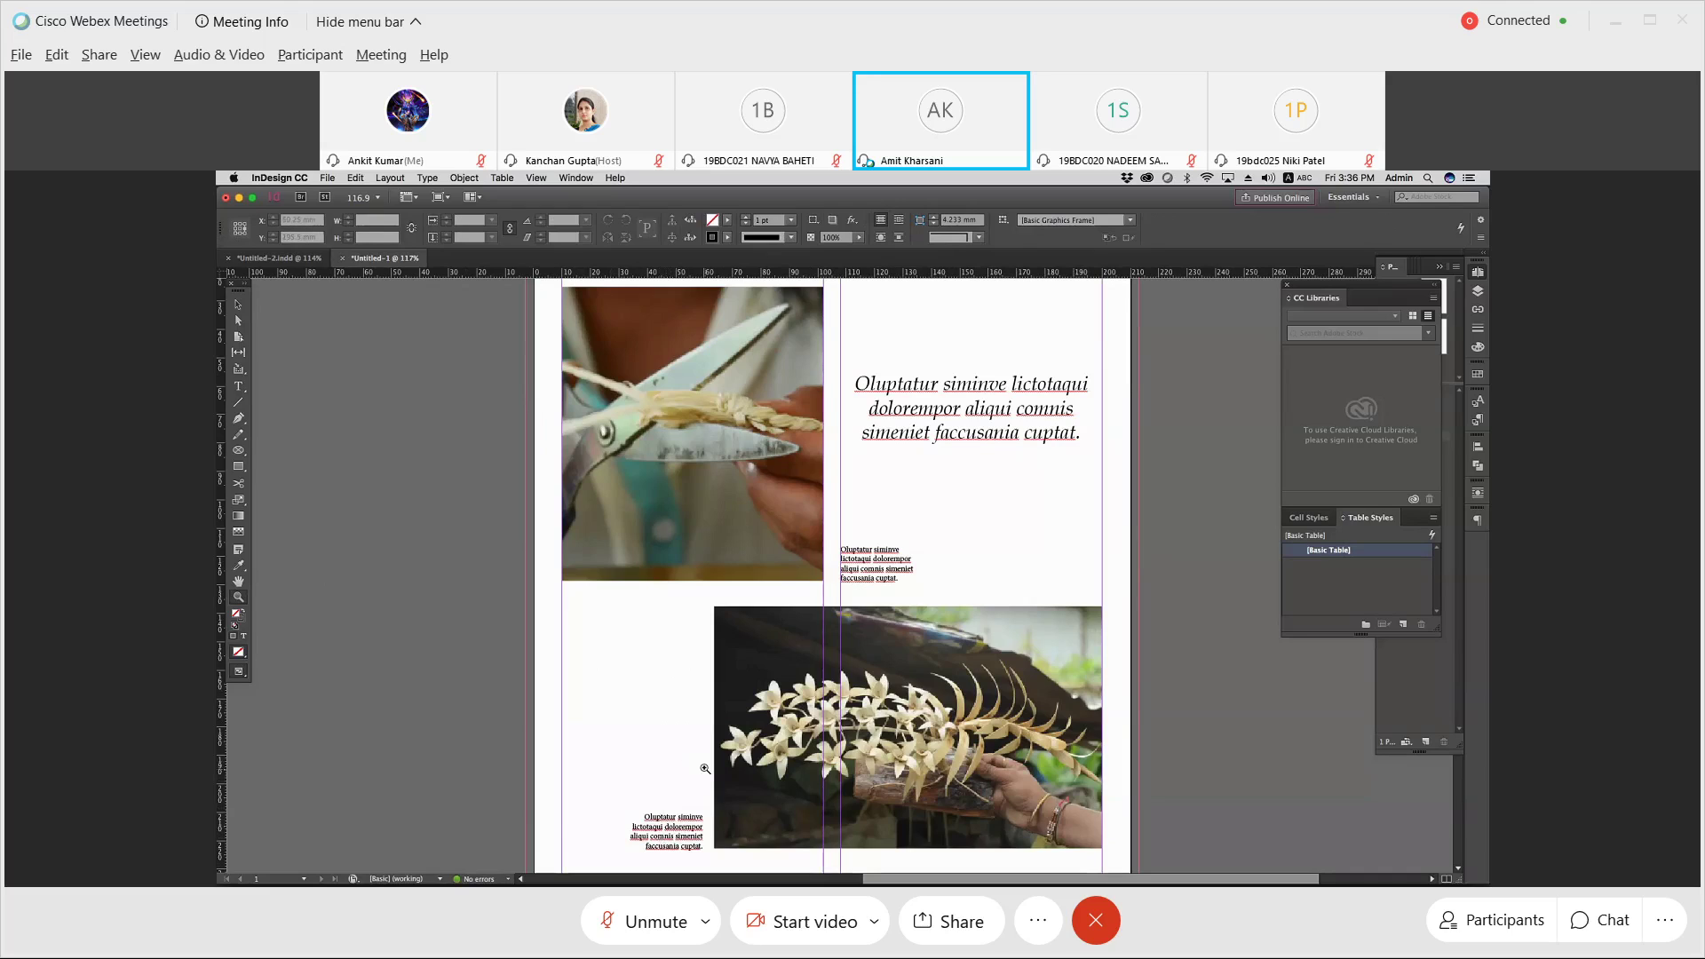
{"action": "scroll", "coordinate": [701, 764], "scroll_direction": "down", "scroll_amount": 3}
{"action": "left_click", "coordinate": [238, 387]}
{"action": "left_click_drag", "start_coordinate": [563, 664], "coordinate": [1102, 827]}
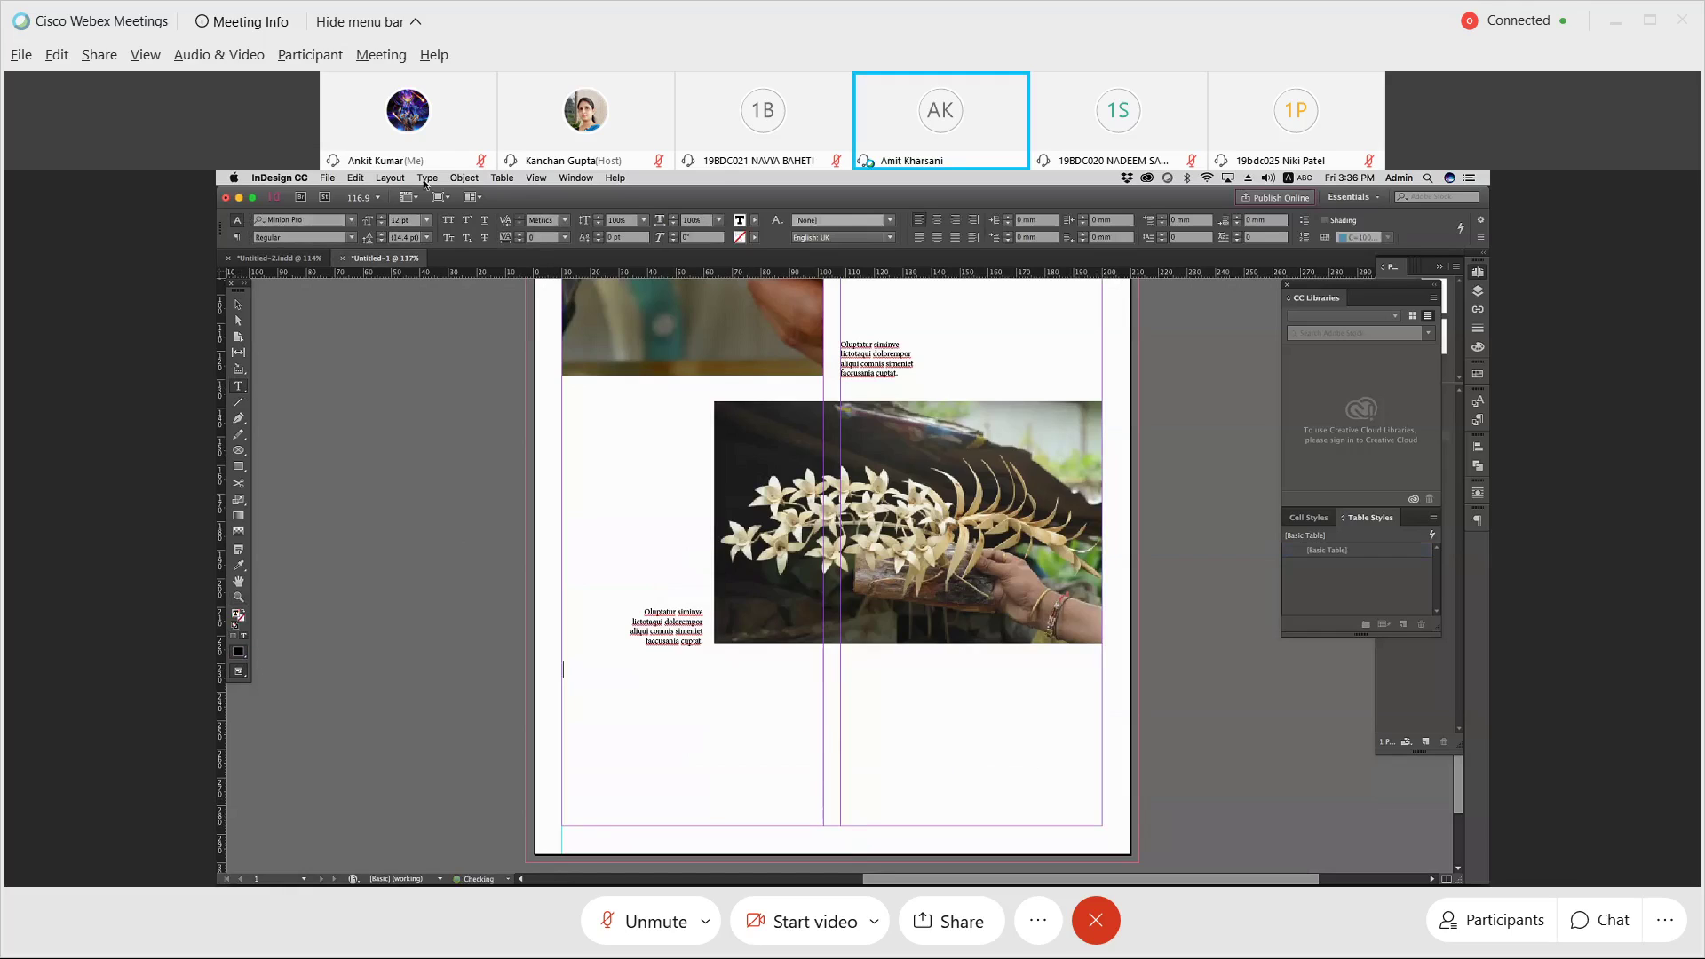
{"action": "left_click", "coordinate": [429, 181]}
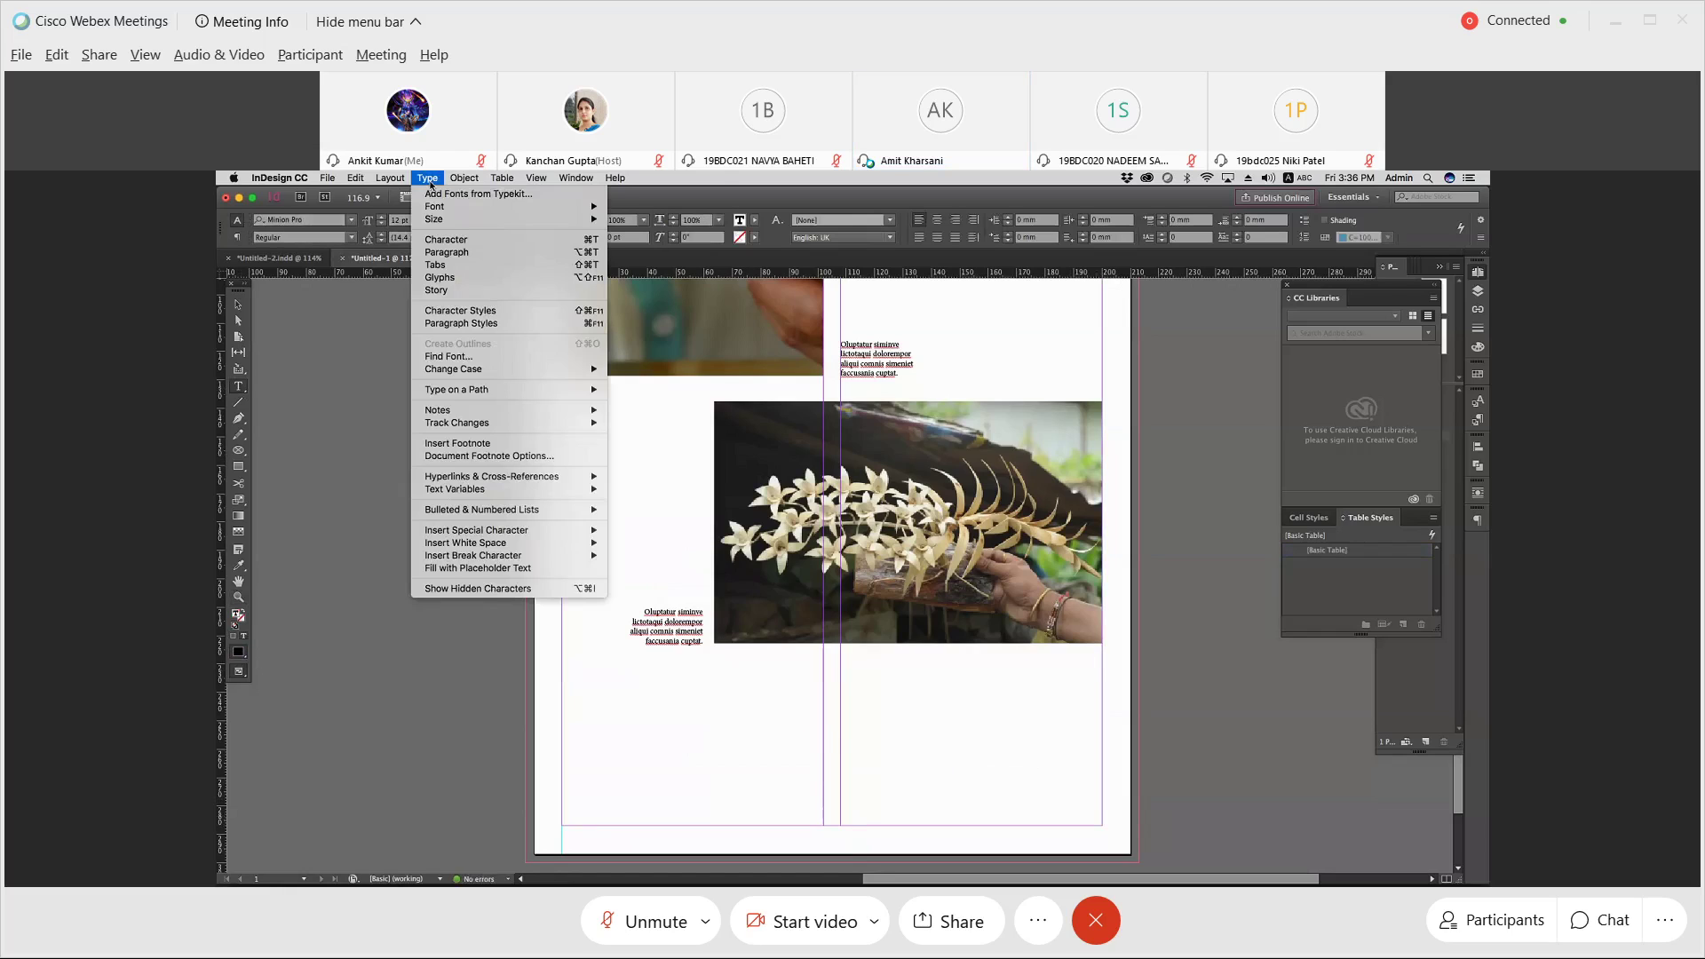
{"action": "left_click", "coordinate": [478, 569]}
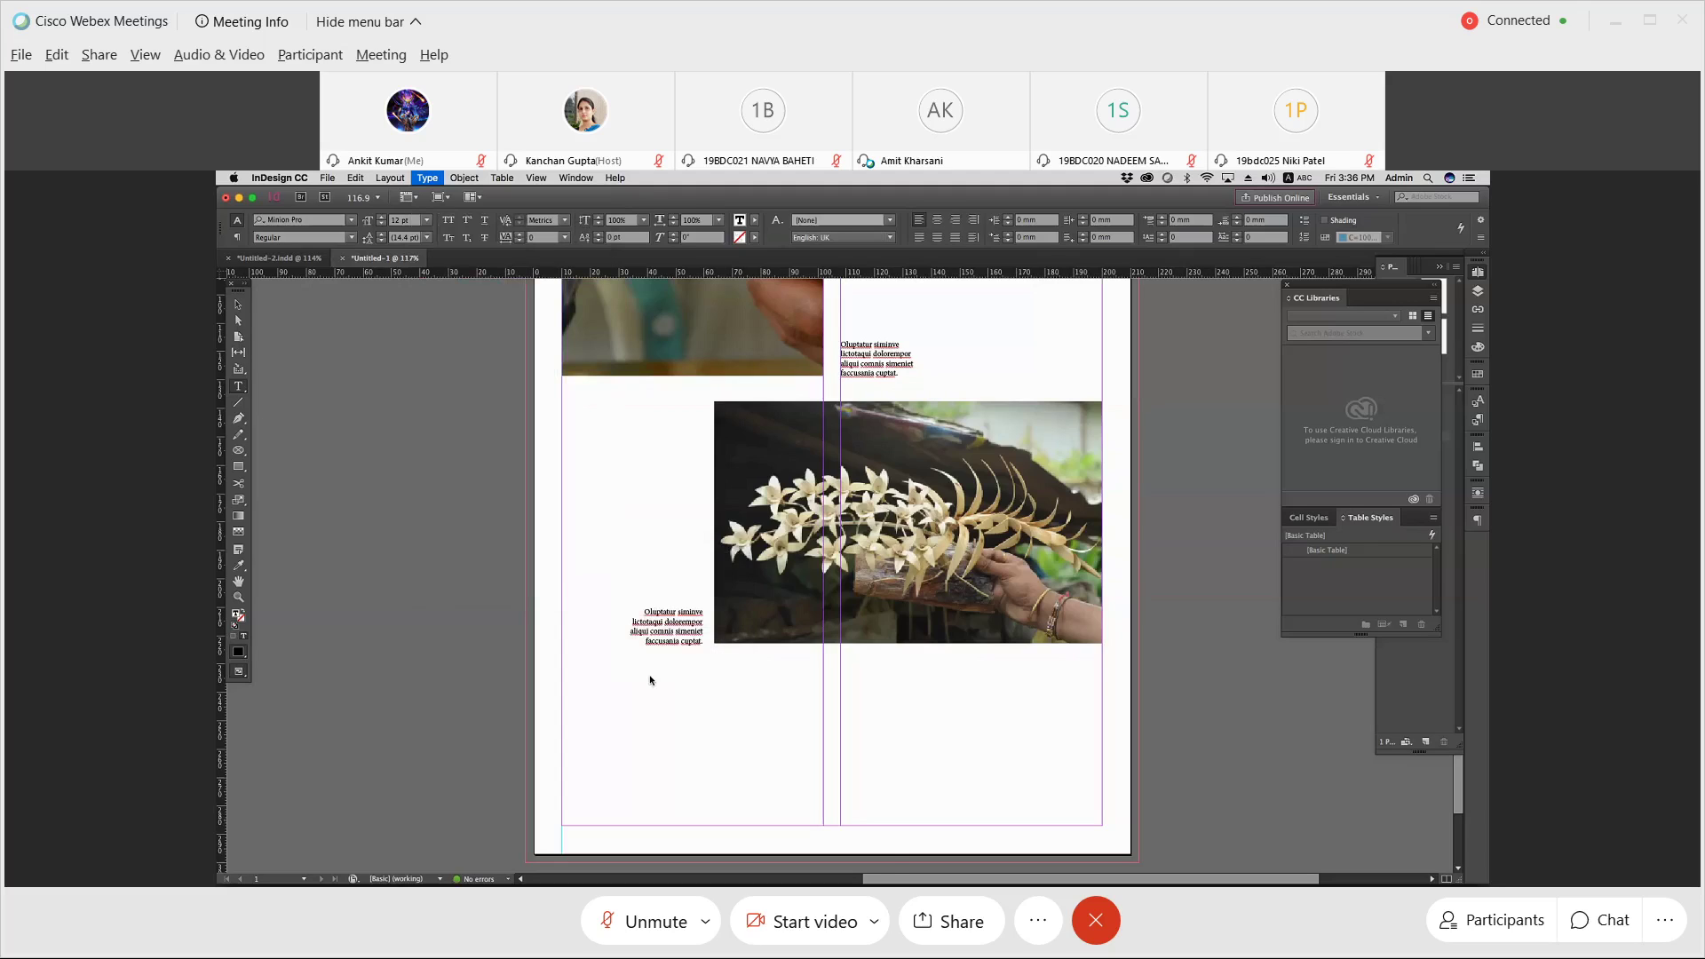
{"action": "right_click", "coordinate": [711, 741]}
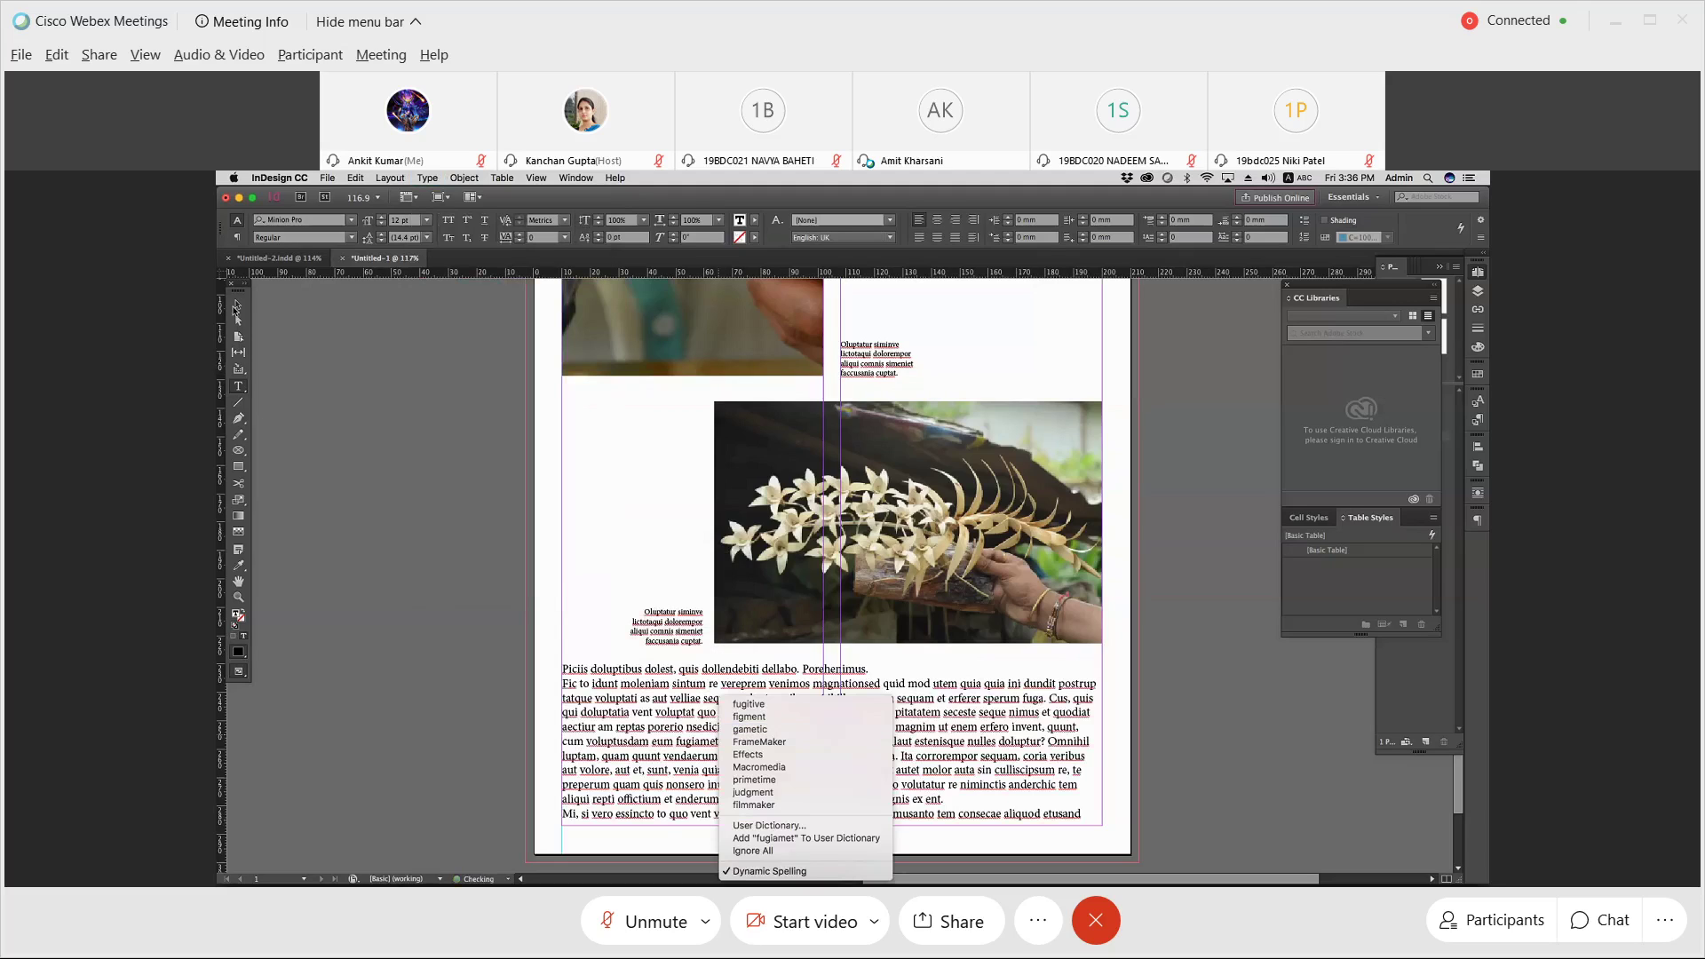
{"action": "left_click", "coordinate": [991, 826]}
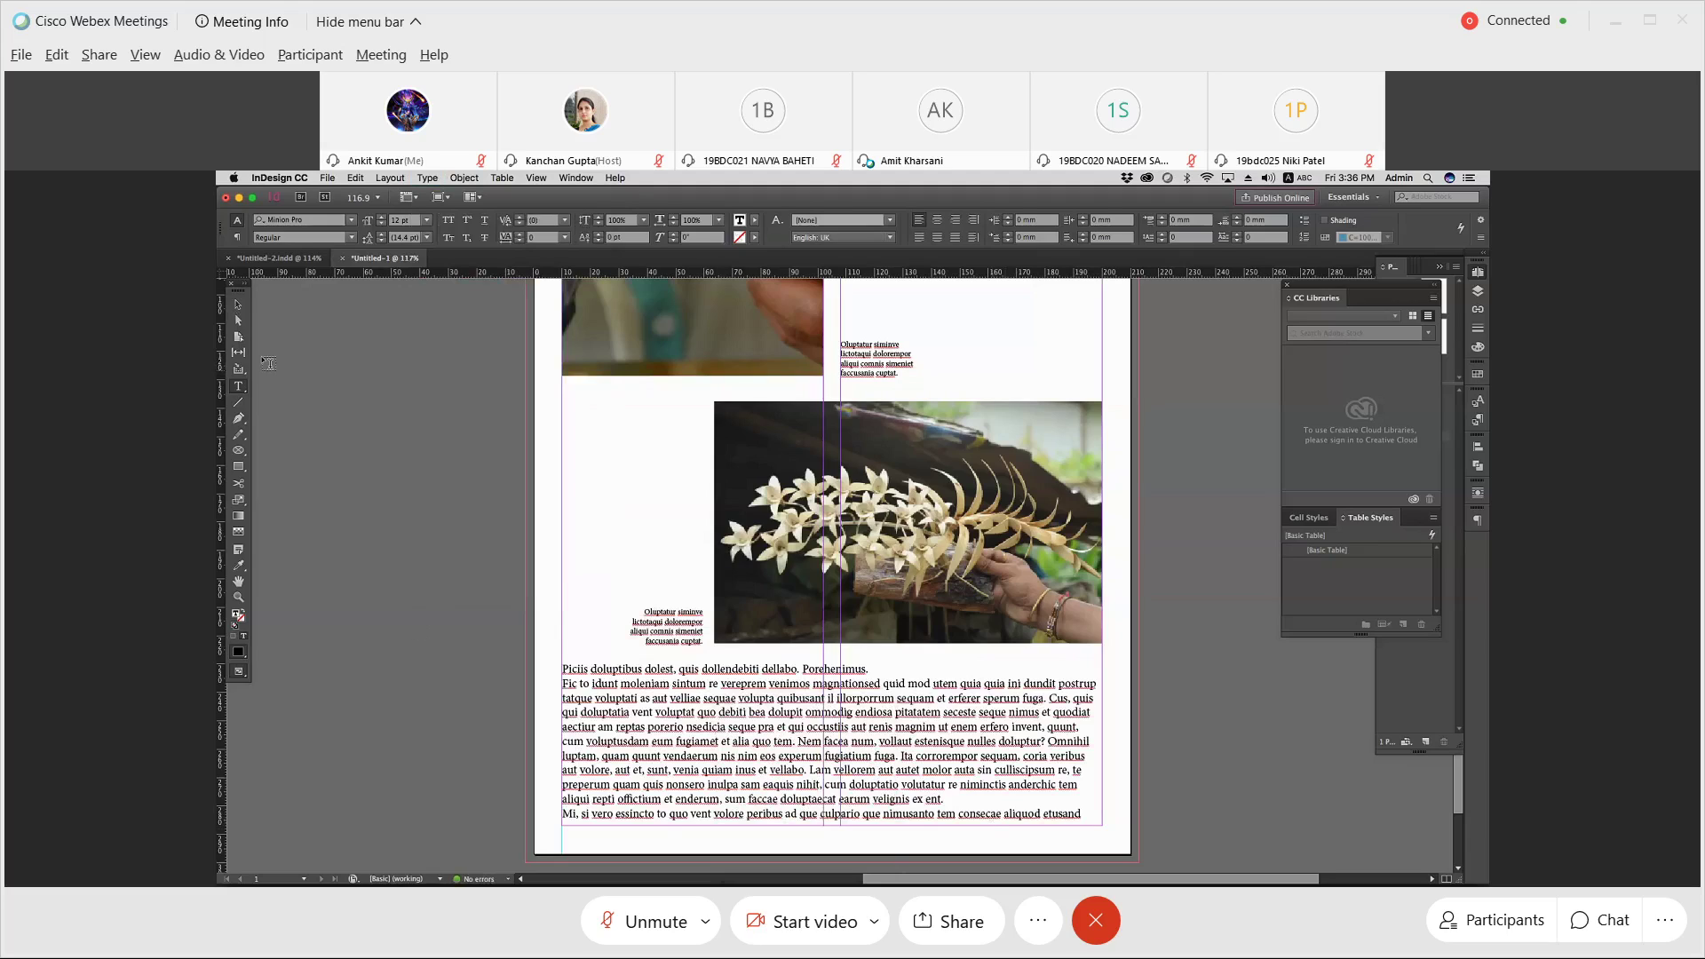
{"action": "key", "text": "Escape"}
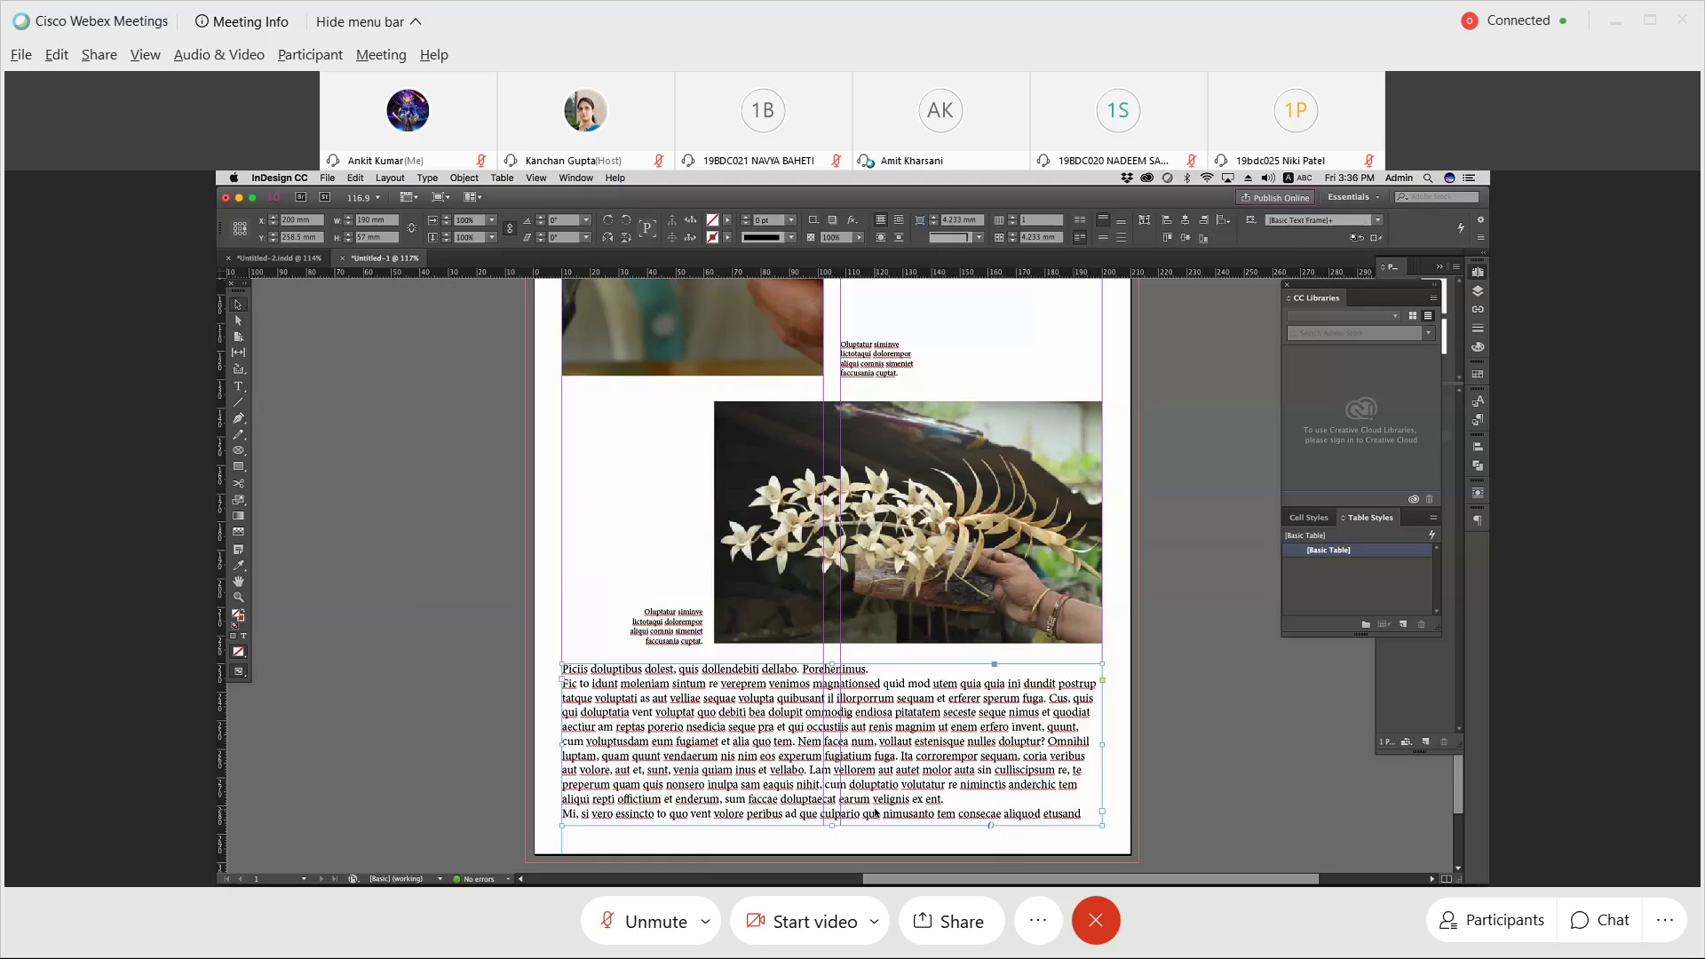
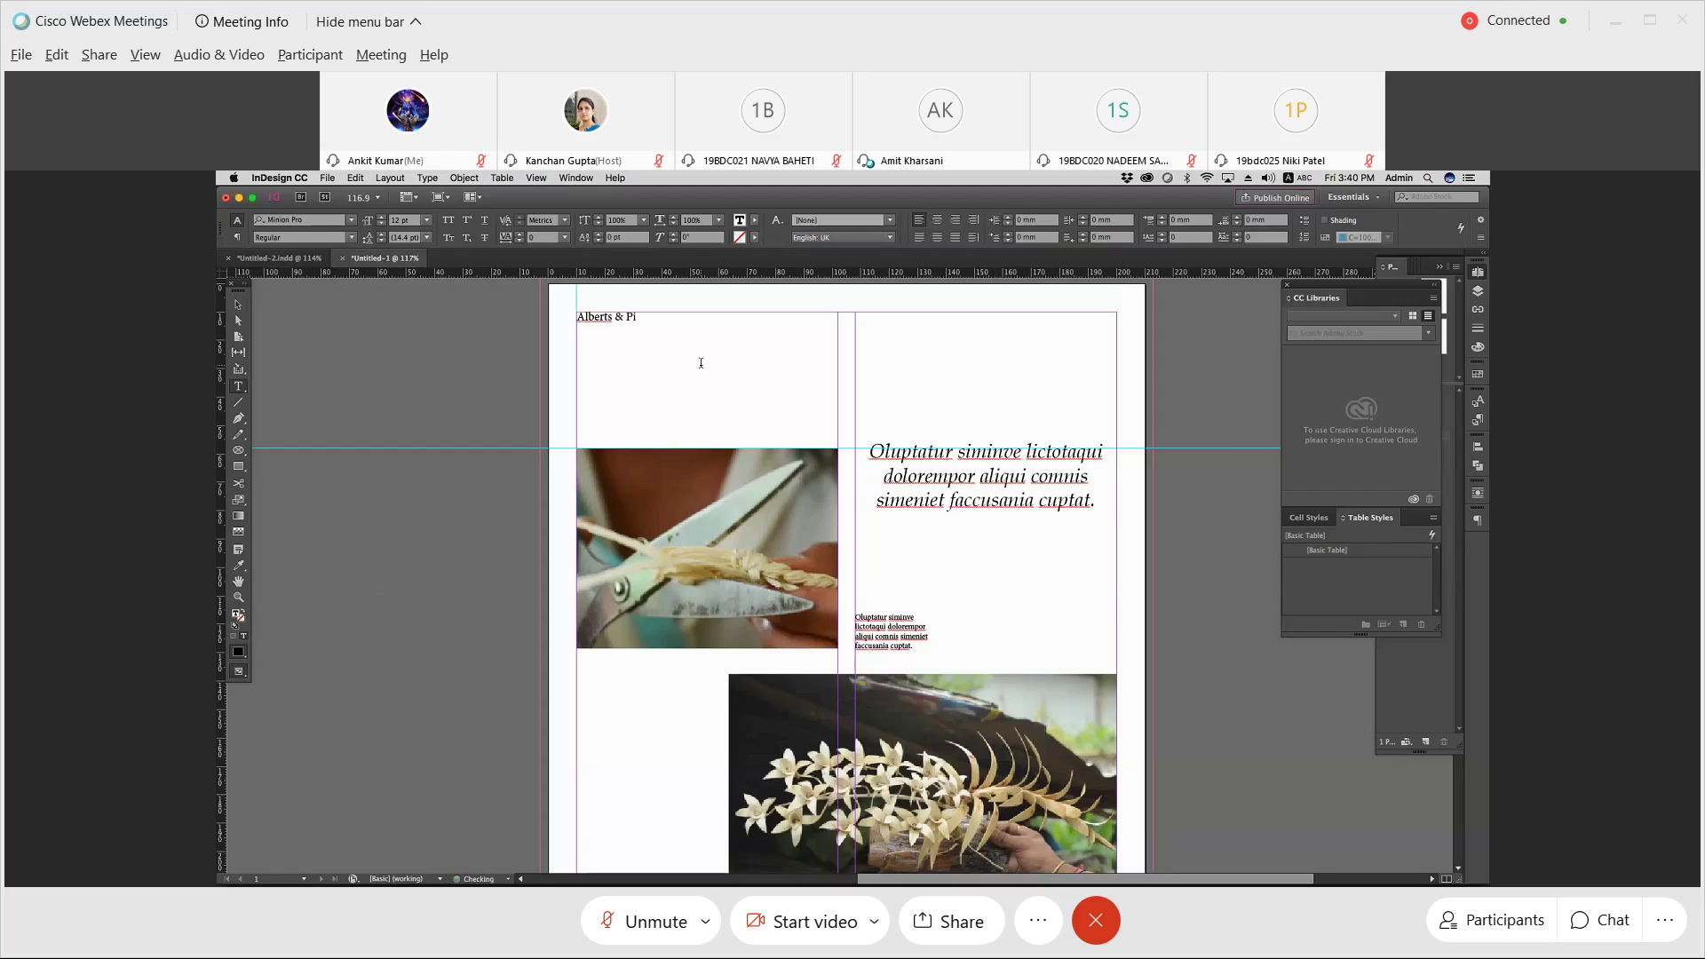
Step: Complete the page title as "Alberts & Pinto" and set its font size to 56 pt
{"action": "left_click", "coordinate": [318, 432]}
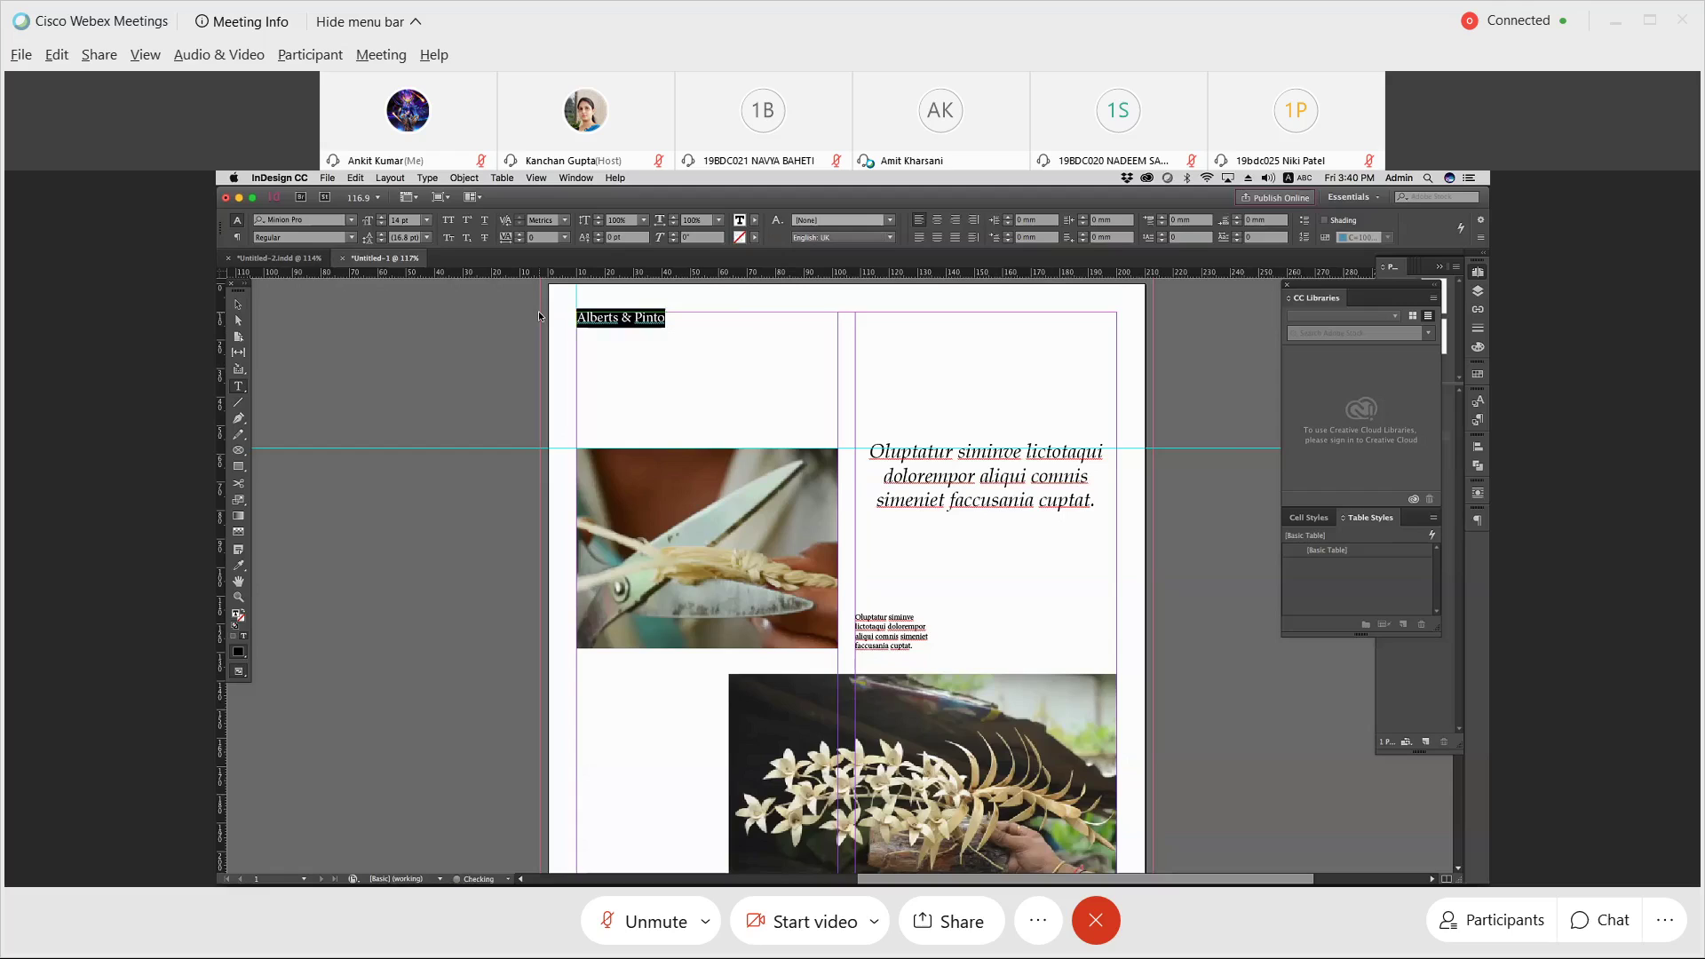
{"action": "left_click", "coordinate": [119, 56]}
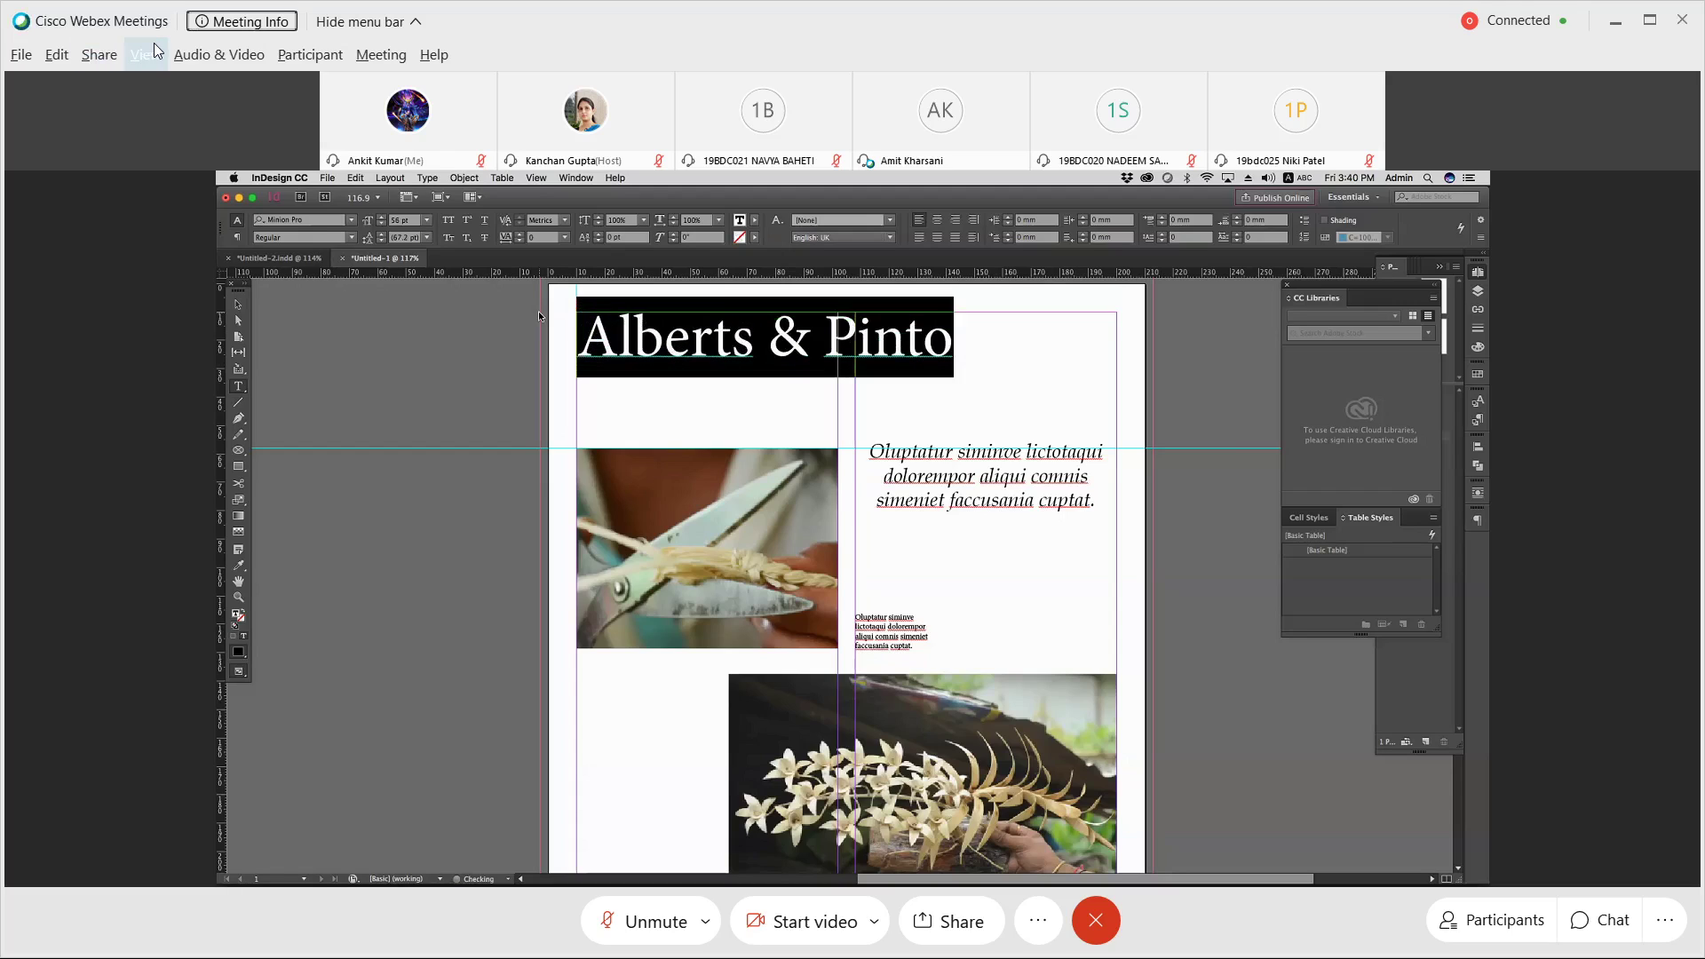